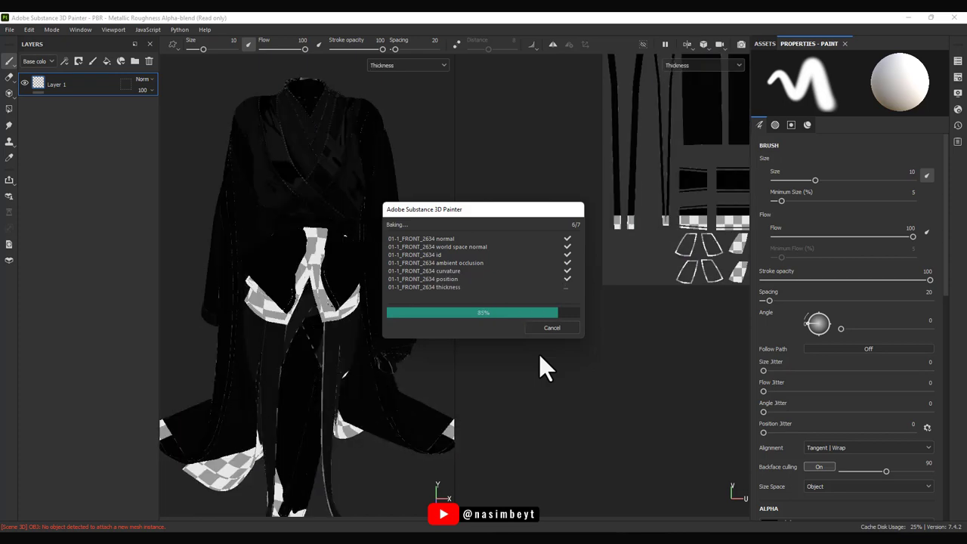
# Close the Bake Mesh Maps window once all seven mesh maps have finished baking.
pyautogui.click(552, 327)
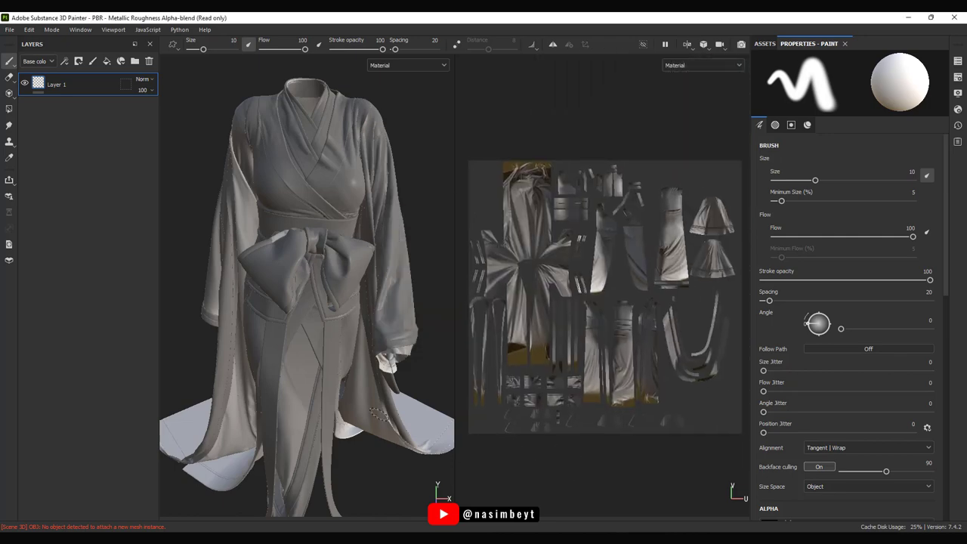
# Duplicate the colour folder three times with Ctrl+D and name the top copies 04 and 05.
pyautogui.scroll(-3, 359, 450)
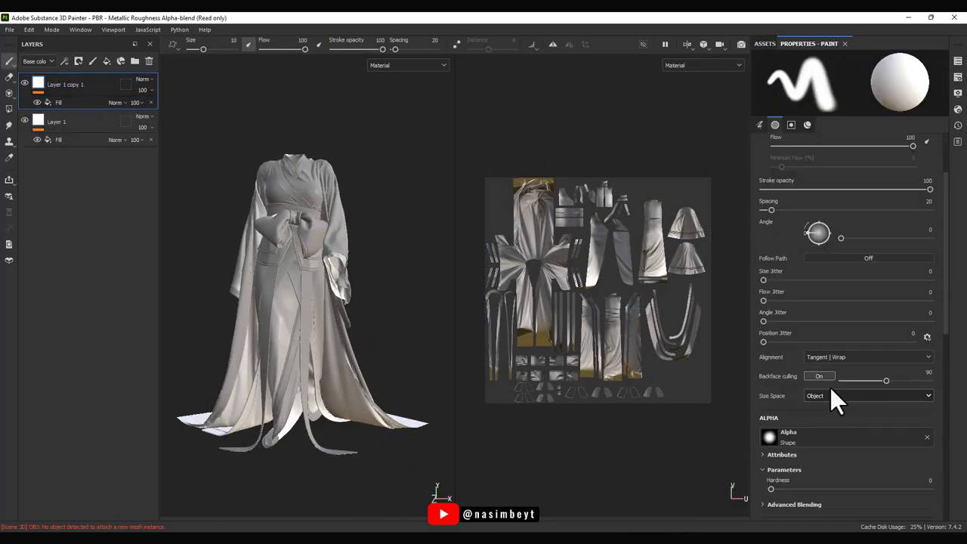
pyautogui.hotkey('ctrl', 'd')
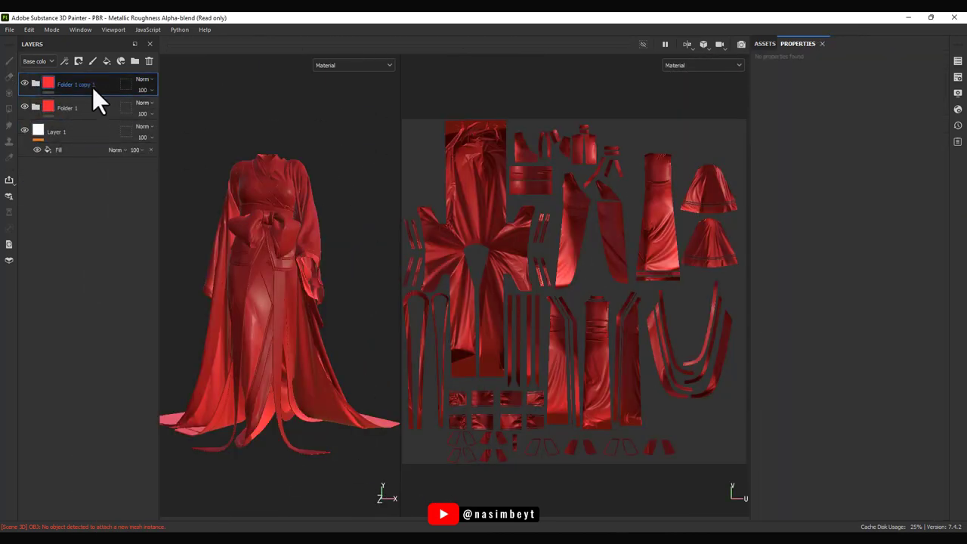
pyautogui.write('02')
pyautogui.hotkey('ctrl', 'd')
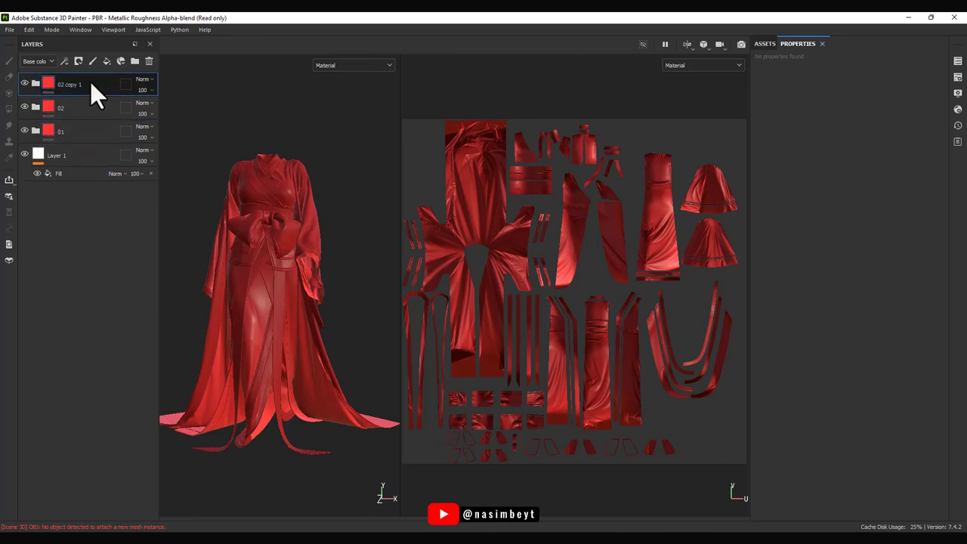
pyautogui.hotkey('ctrl', 'd')
pyautogui.hotkey('ctrl', 'd')
pyautogui.doubleClick(60, 107)
pyautogui.write('04')
pyautogui.press('Tab')
pyautogui.write('05')
pyautogui.press('Return')
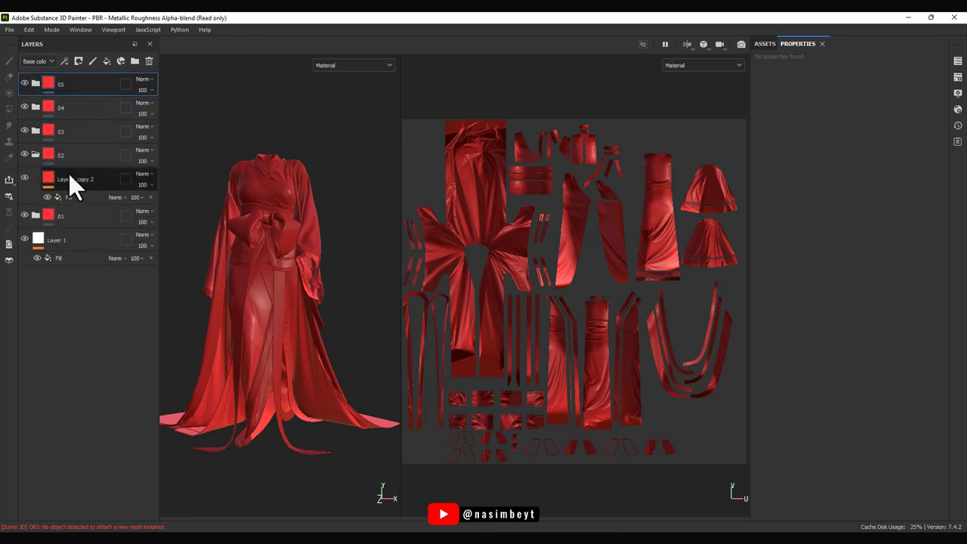
# Set the Base color of folder 02's fill layer to yellow.
pyautogui.click(69, 196)
pyautogui.click(877, 307)
pyautogui.click(822, 363)
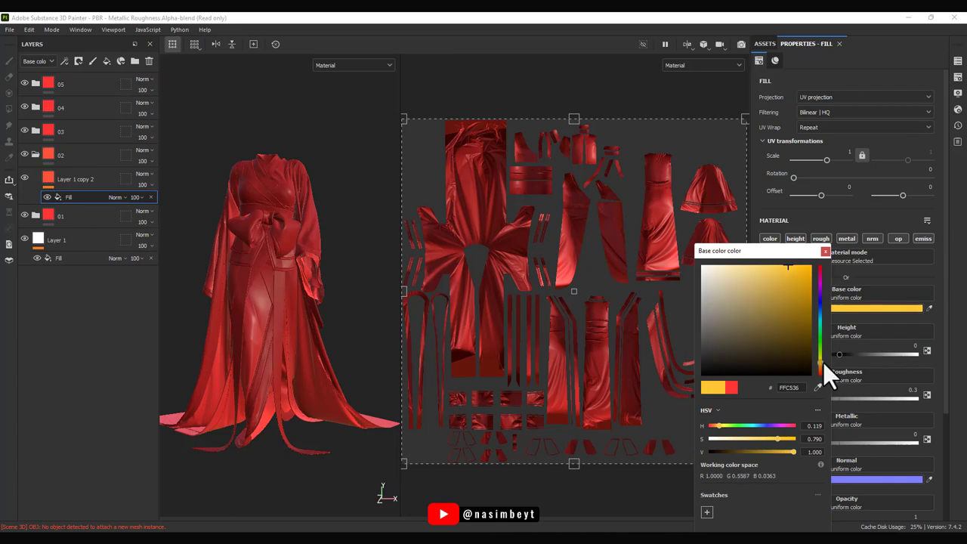
pyautogui.click(35, 155)
# Set the Base color of folder 03's fill layer to cyan.
pyautogui.click(35, 131)
pyautogui.click(68, 173)
pyautogui.click(877, 307)
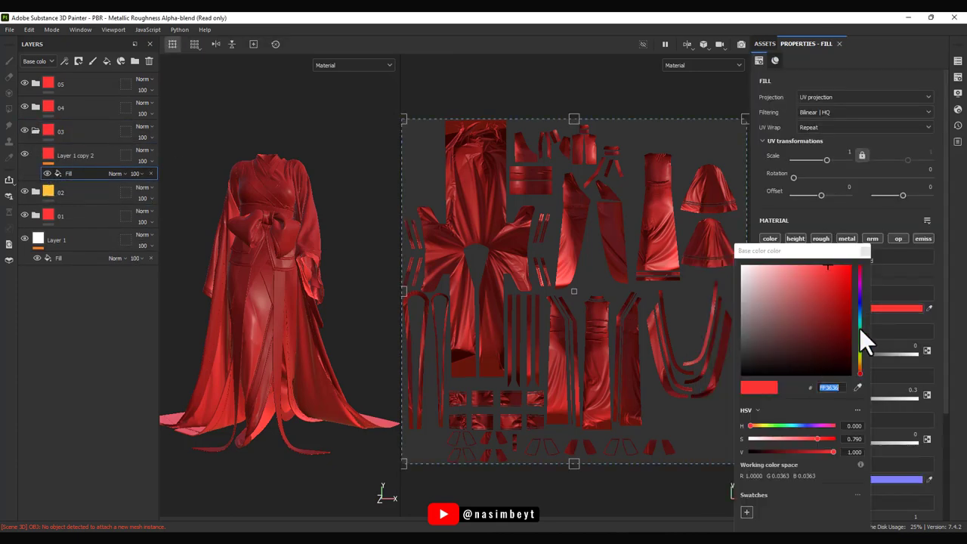
pyautogui.click(864, 302)
pyautogui.press('1')
pyautogui.click(888, 251)
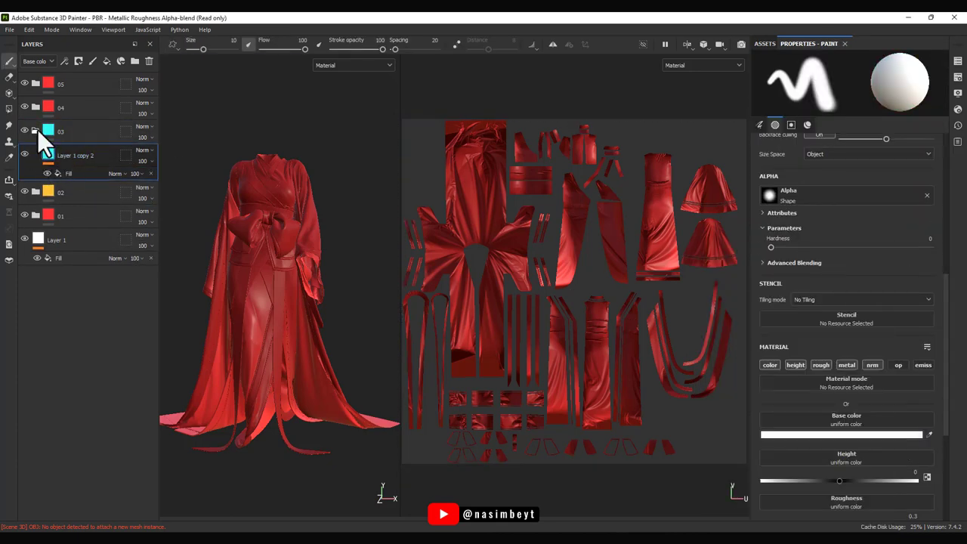
pyautogui.hotkey('ctrl', 'z')
# Set the Base color of folder 04's fill layer to blue.
pyautogui.click(36, 215)
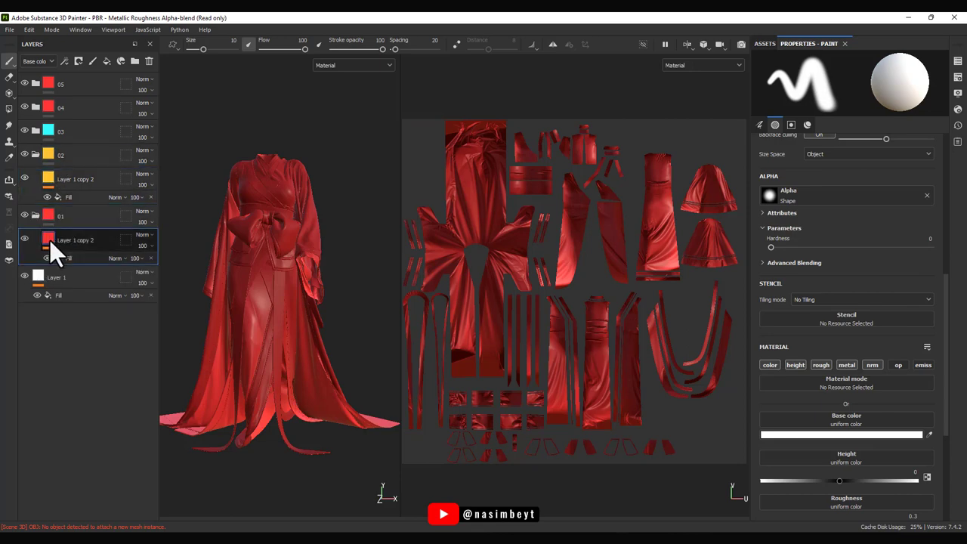
pyautogui.click(38, 133)
pyautogui.click(69, 146)
pyautogui.click(842, 308)
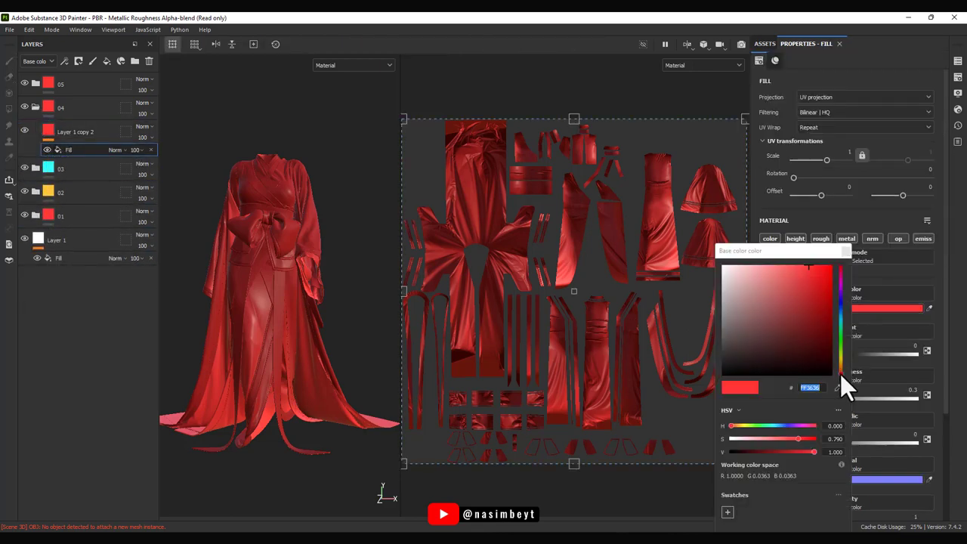
pyautogui.moveTo(842, 388)
pyautogui.mouseDown()
pyautogui.moveTo(842, 348)
pyautogui.moveTo(822, 352)
pyautogui.mouseUp()
pyautogui.click(849, 255)
# Make folder 05's fill purple, then hide the upper folders to reveal the red one.
pyautogui.click(63, 83)
pyautogui.click(65, 109)
pyautogui.click(62, 127)
pyautogui.click(834, 309)
pyautogui.click(805, 258)
pyautogui.click(36, 83)
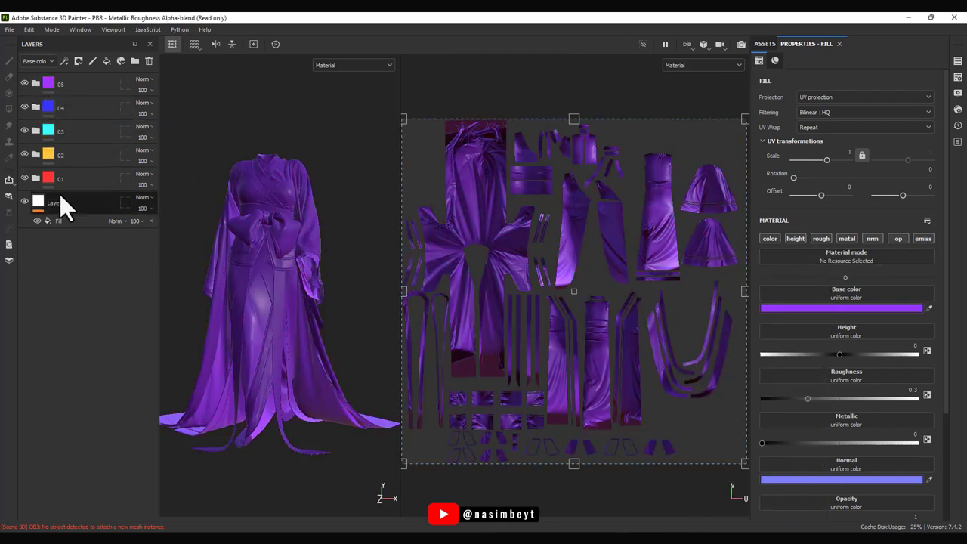
pyautogui.moveTo(25, 83); pyautogui.dragTo(24, 154)
# Add a white mask to folder 01 and edit it so red stays on the inner robe and collar.
pyautogui.rightClick(41, 175)
pyautogui.click(137, 17)
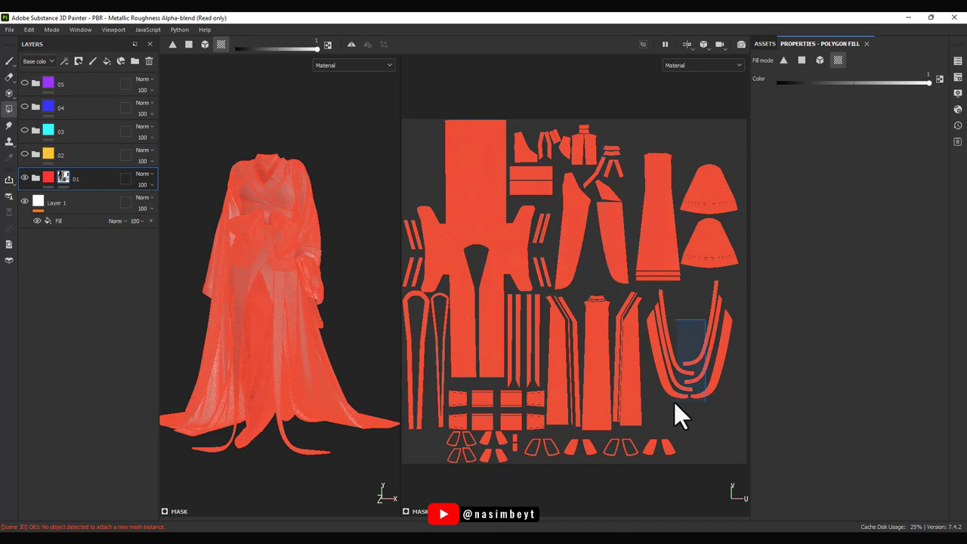
pyautogui.click(82, 151)
pyautogui.click(64, 177)
pyautogui.scroll(5, 669, 283)
pyautogui.scroll(-4, 665, 298)
pyautogui.scroll(-1, 664, 300)
# Add a white mask to folder 02 so its yellow shows only on the trims.
pyautogui.click(81, 159)
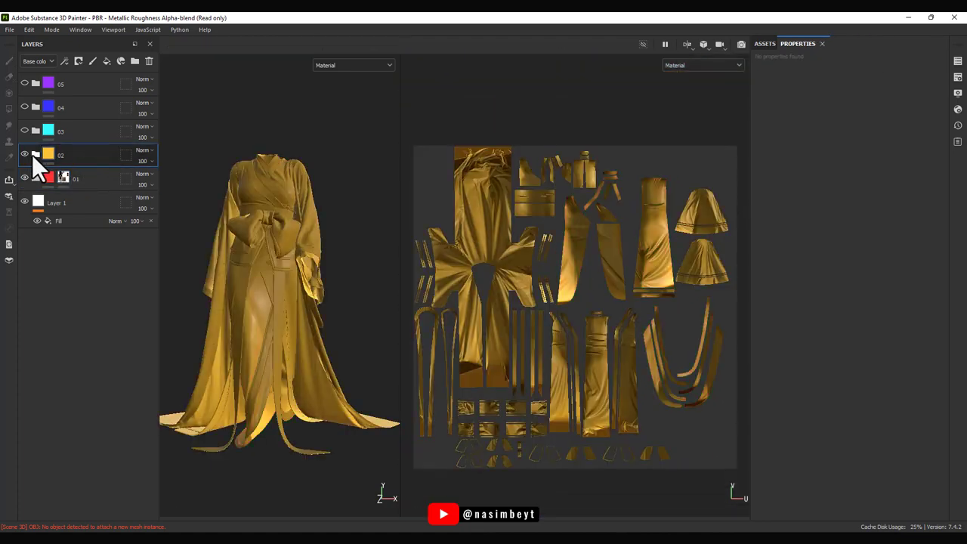
pyautogui.rightClick(77, 154)
pyautogui.click(137, 16)
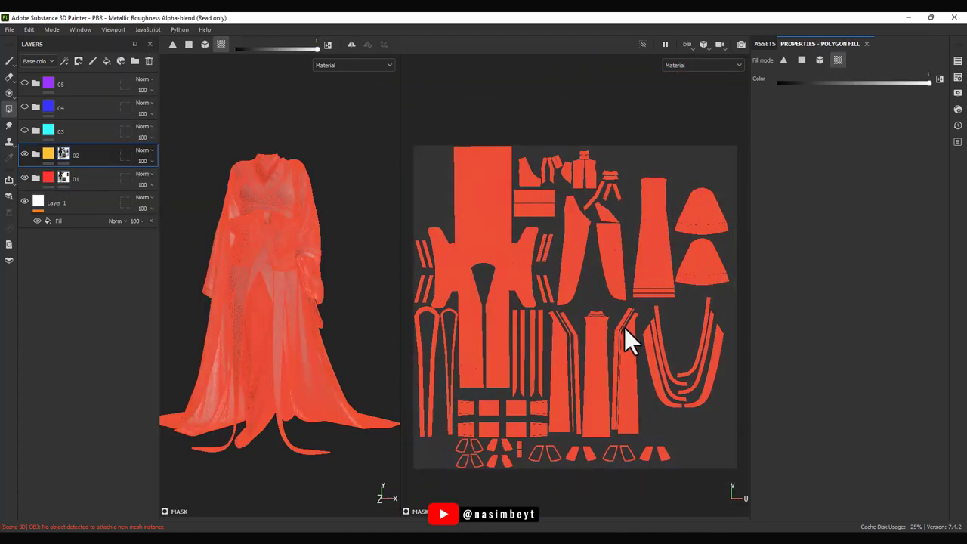
pyautogui.scroll(4, 621, 331)
pyautogui.scroll(-2, 538, 287)
pyautogui.scroll(-3, 522, 318)
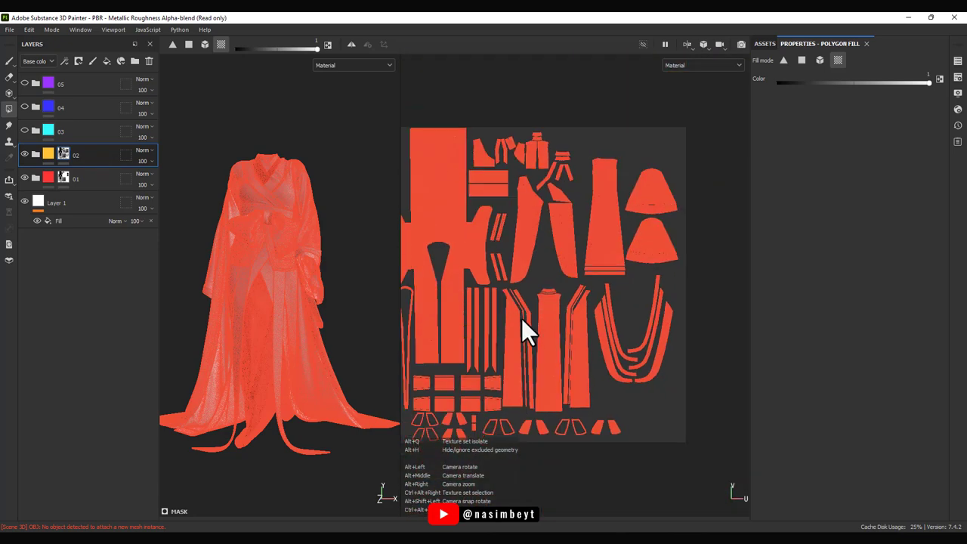
pyautogui.click(70, 130)
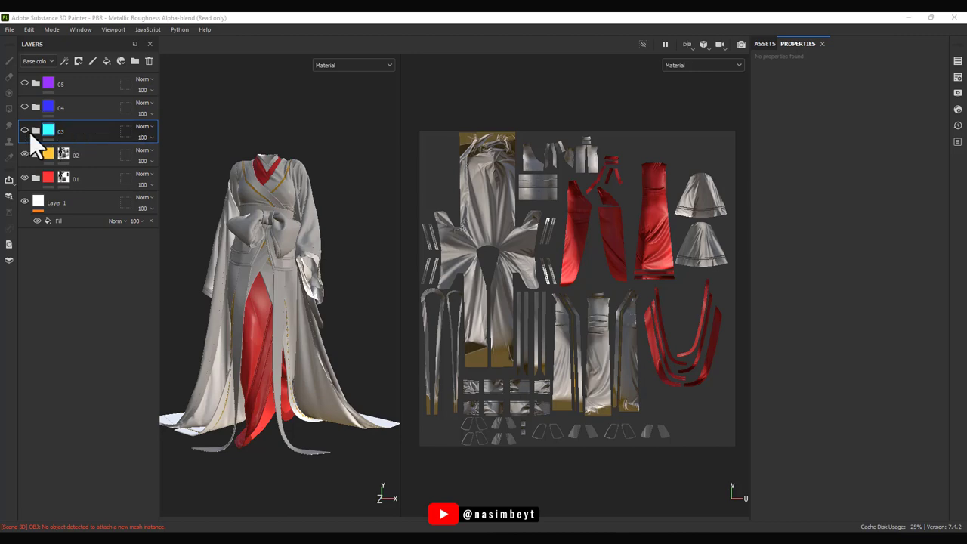
# Move folder 03 above folder 04 and give folder 04 a black mask.
pyautogui.moveTo(87, 137); pyautogui.dragTo(83, 96)
pyautogui.rightClick(85, 132)
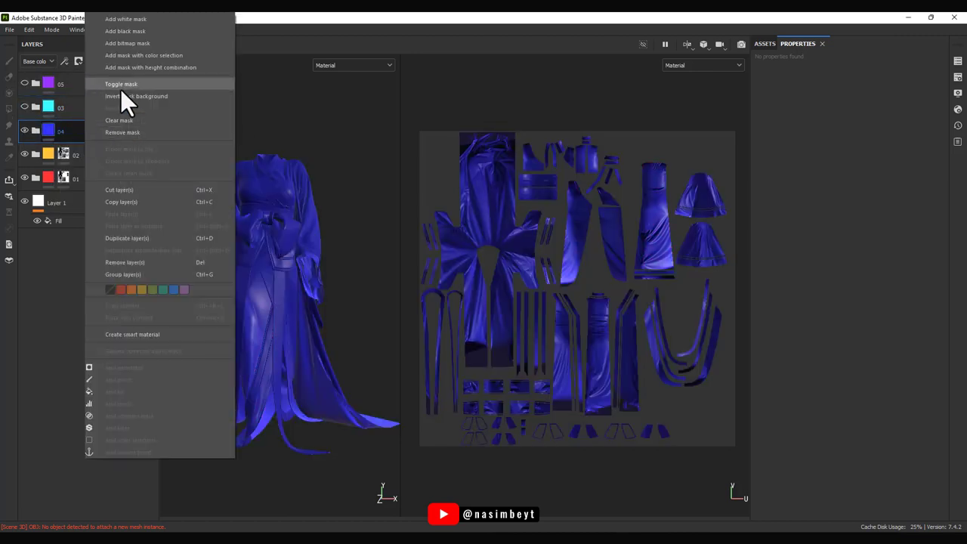
pyautogui.click(121, 90)
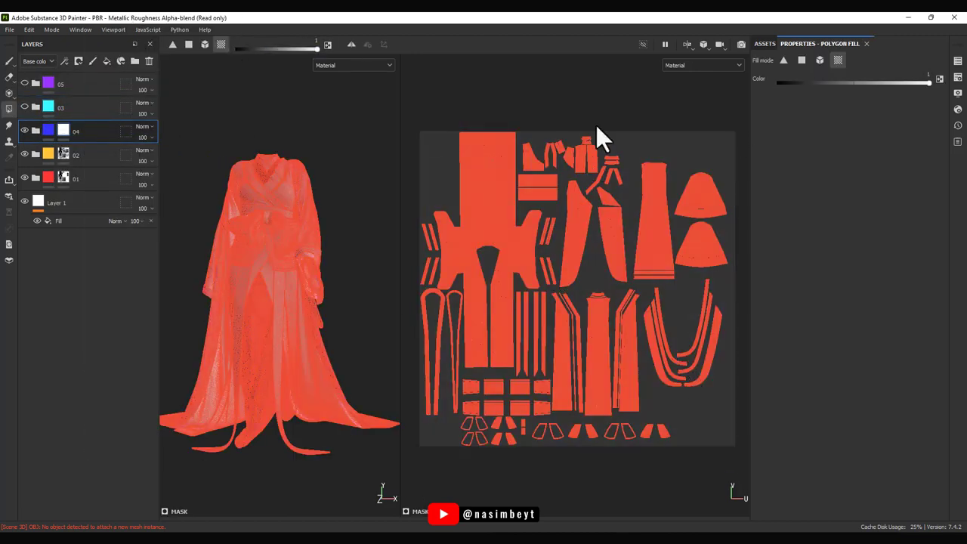
# Polygon-fill folder 04's mask with the trim, skirt and side-panel UV islands.
pyautogui.moveTo(597, 123); pyautogui.dragTo(527, 167)
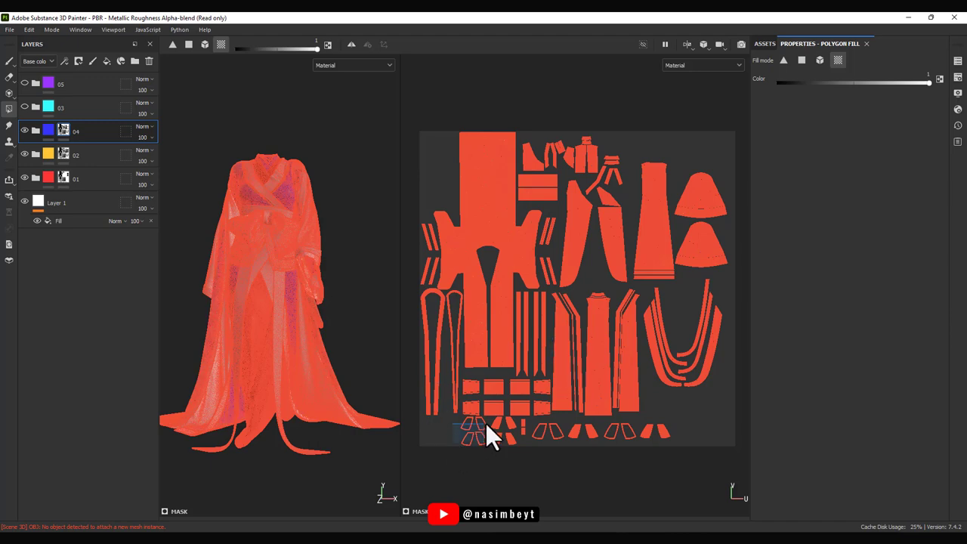
pyautogui.scroll(5, 485, 436)
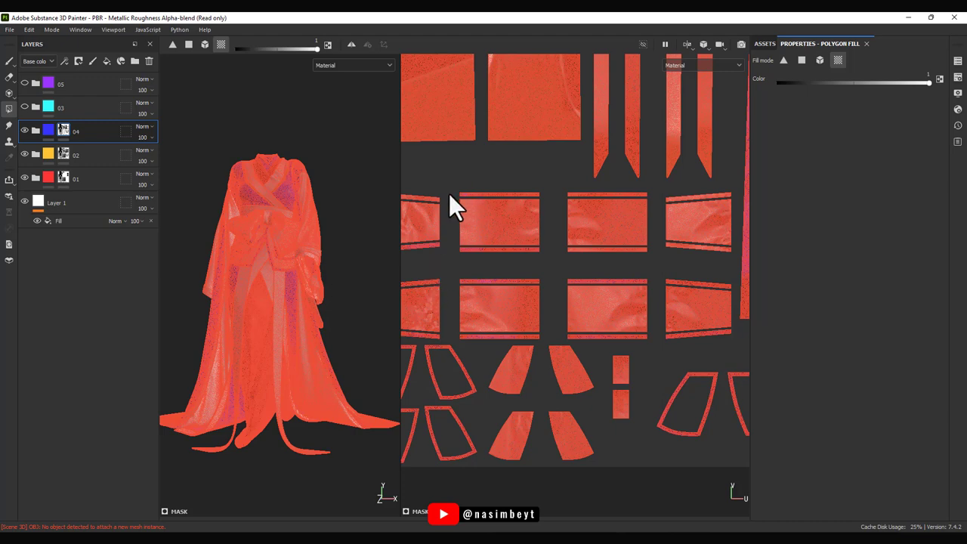
pyautogui.scroll(-2, 530, 310)
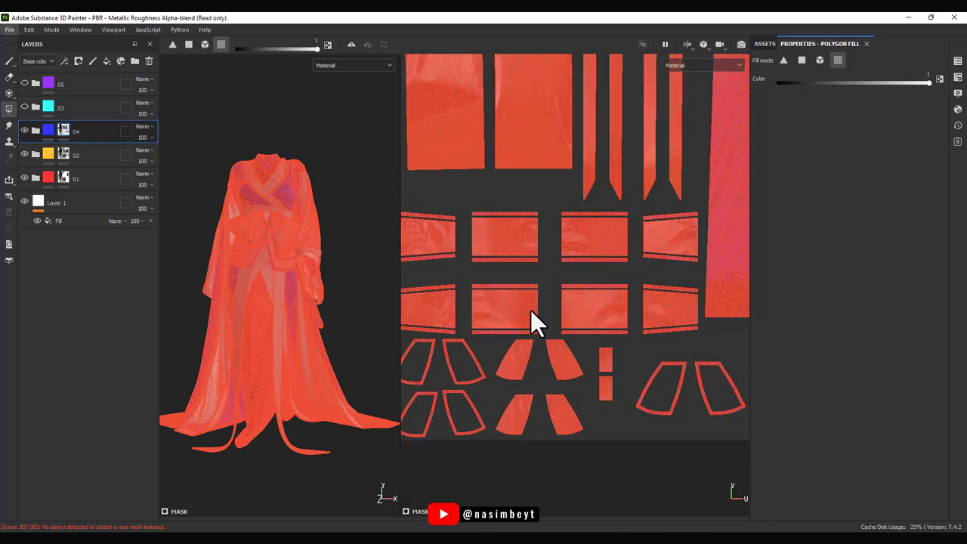
pyautogui.scroll(-3, 530, 310)
pyautogui.moveTo(520, 326); pyautogui.dragTo(552, 512, button='middle')
pyautogui.scroll(3, 477, 241)
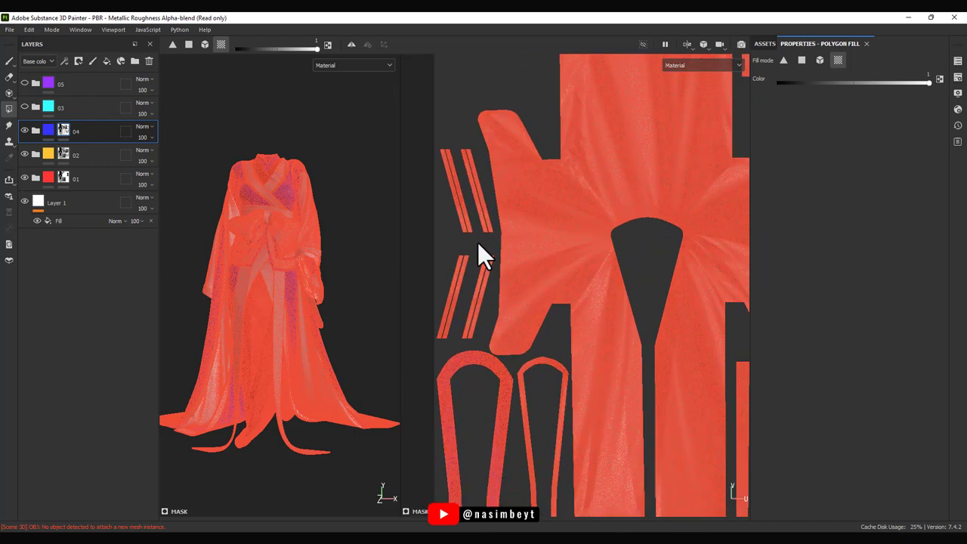
pyautogui.scroll(1, 467, 211)
pyautogui.moveTo(666, 307); pyautogui.dragTo(637, 190, button='middle')
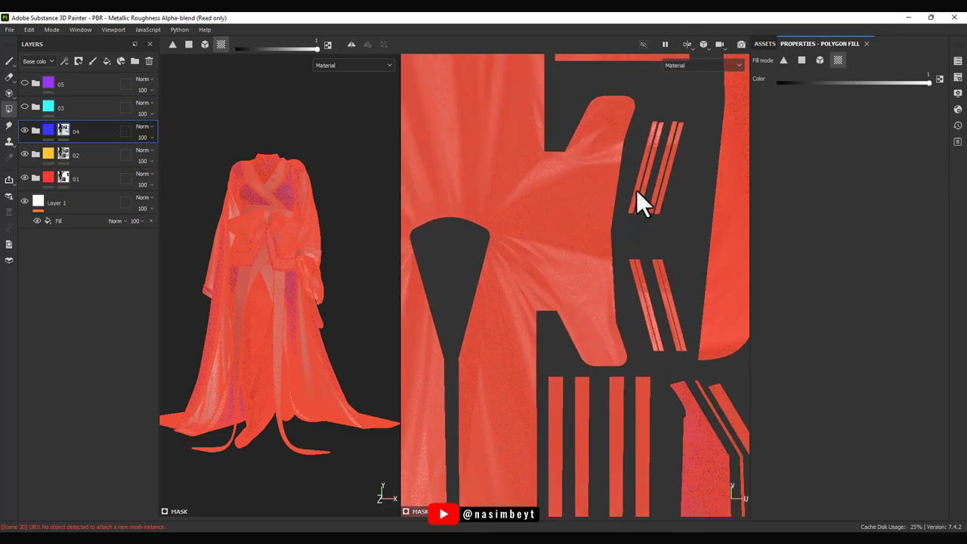
pyautogui.press('f')
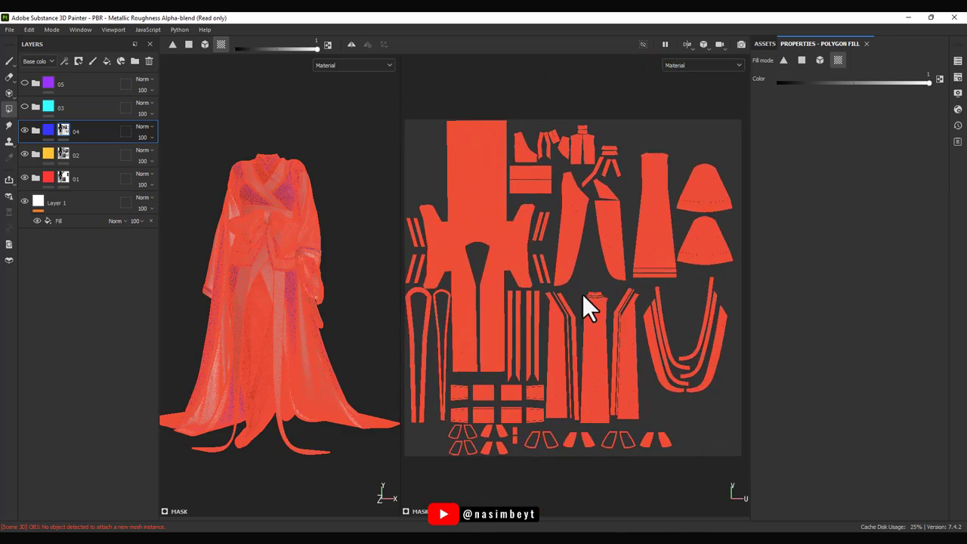
pyautogui.click(75, 107)
pyautogui.moveTo(225, 393)
pyautogui.keyDown('alt'); pyautogui.mouseDown()
pyautogui.moveTo(274, 401)
pyautogui.moveTo(218, 373)
pyautogui.mouseUp(); pyautogui.keyUp('alt')
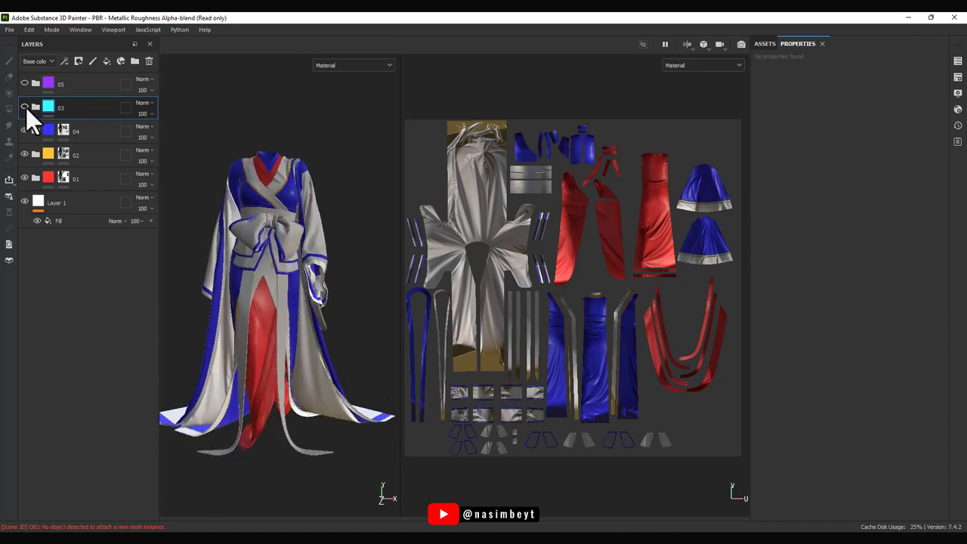
# Give folder 03 a black mask and duplicate folder 05 into 05 copy 1.
pyautogui.rightClick(103, 109)
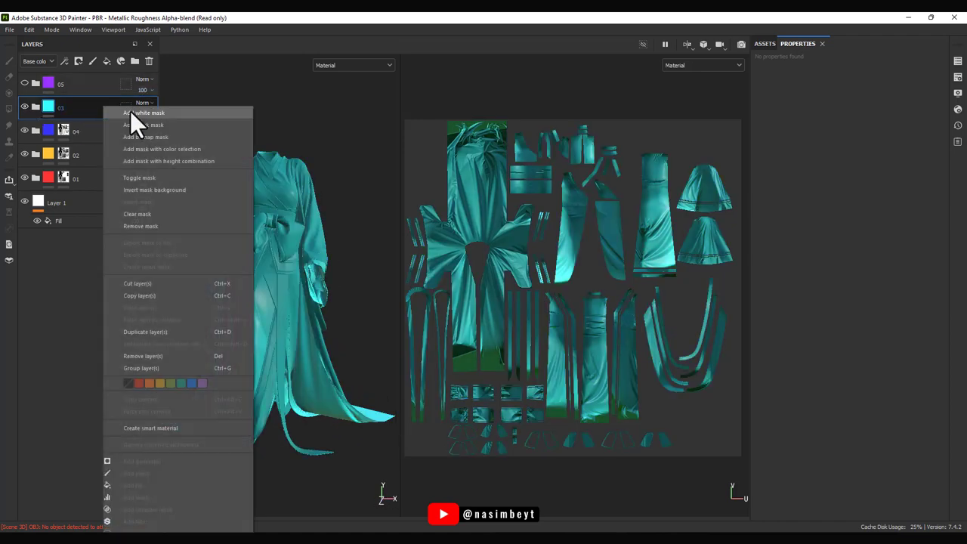
pyautogui.click(130, 114)
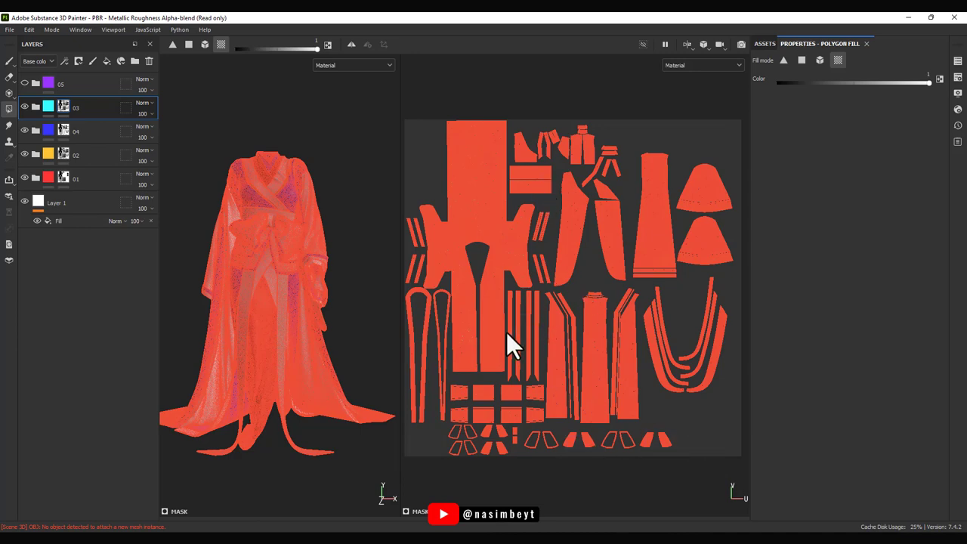
pyautogui.click(87, 85)
pyautogui.hotkey('ctrl', 'd')
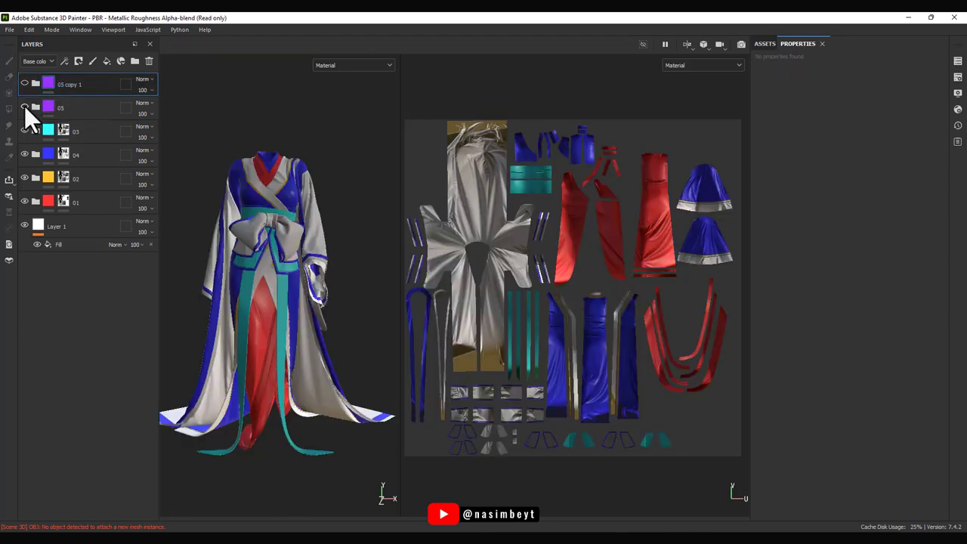
pyautogui.click(24, 106)
pyautogui.click(97, 110)
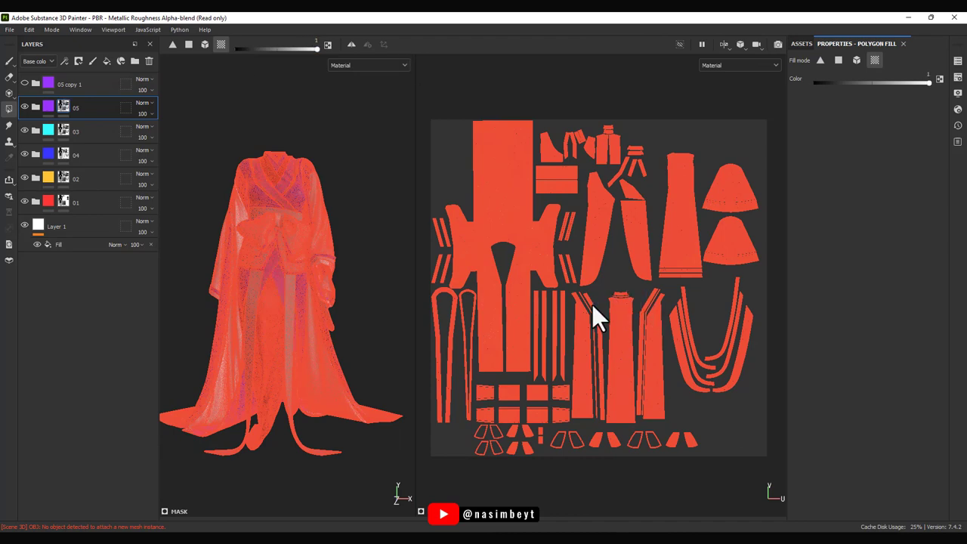
# Check layer 03's mask, select 05 copy 1, and widen the 2D and 3D views.
pyautogui.click(137, 85)
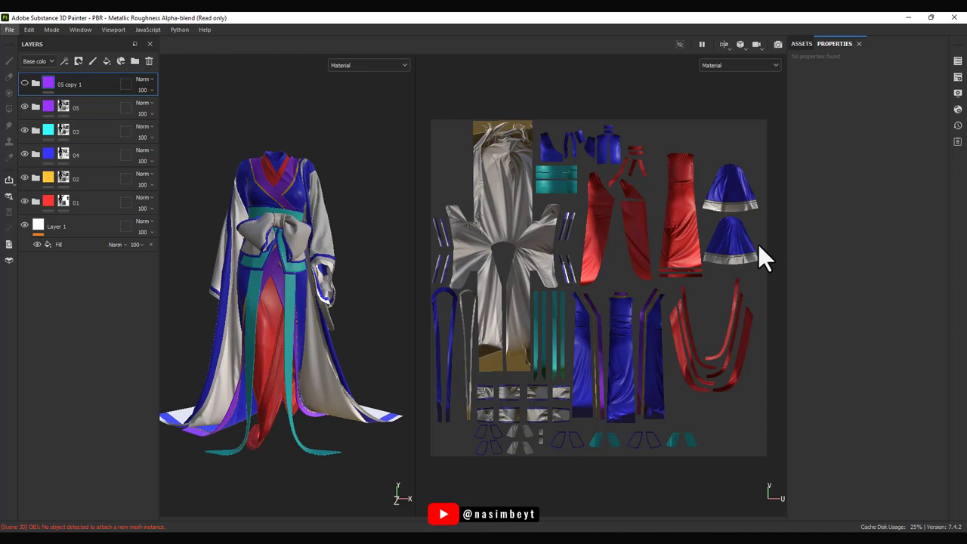
pyautogui.scroll(3, 758, 244)
pyautogui.click(76, 130)
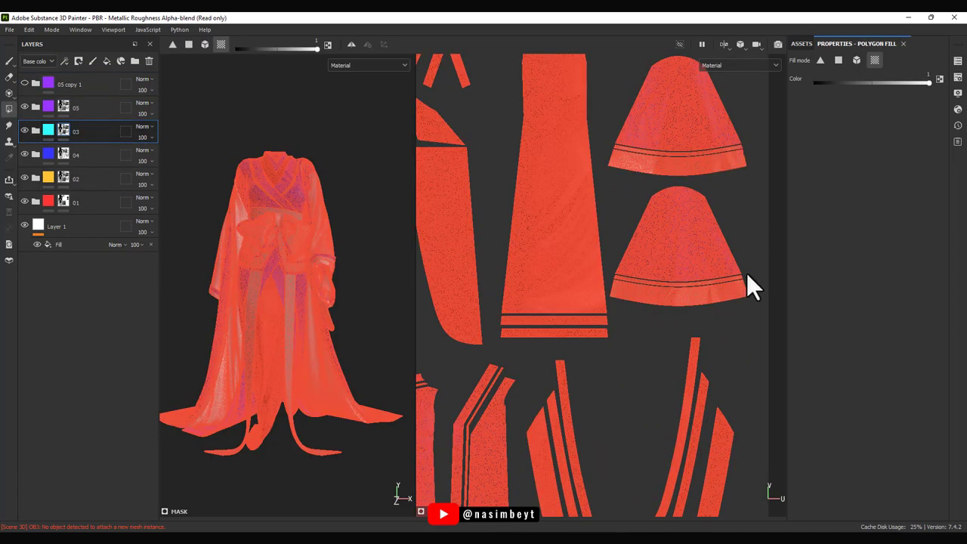
pyautogui.scroll(5, 740, 276)
pyautogui.scroll(-6, 737, 264)
pyautogui.scroll(-3, 713, 272)
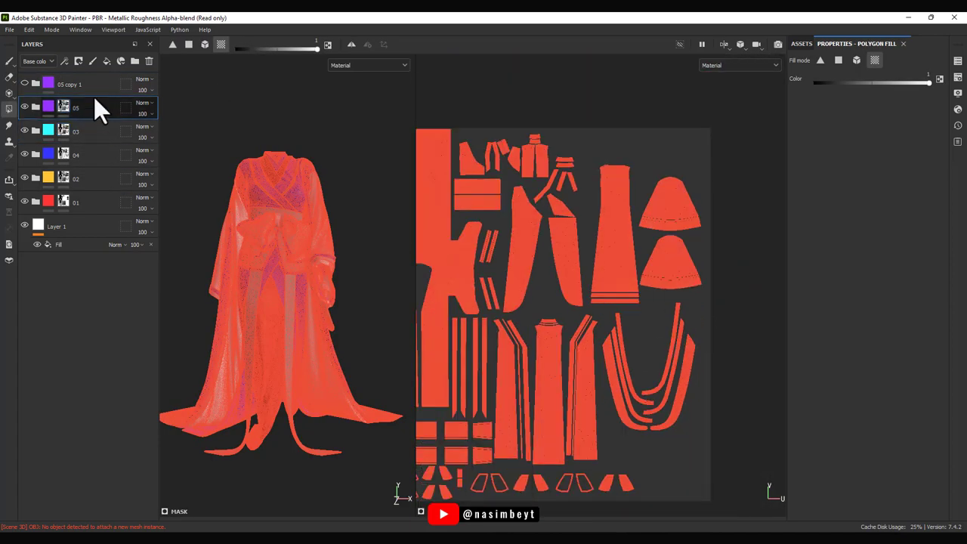
pyautogui.click(91, 85)
pyautogui.moveTo(415, 249); pyautogui.dragTo(393, 233)
pyautogui.moveTo(787, 227); pyautogui.dragTo(814, 226)
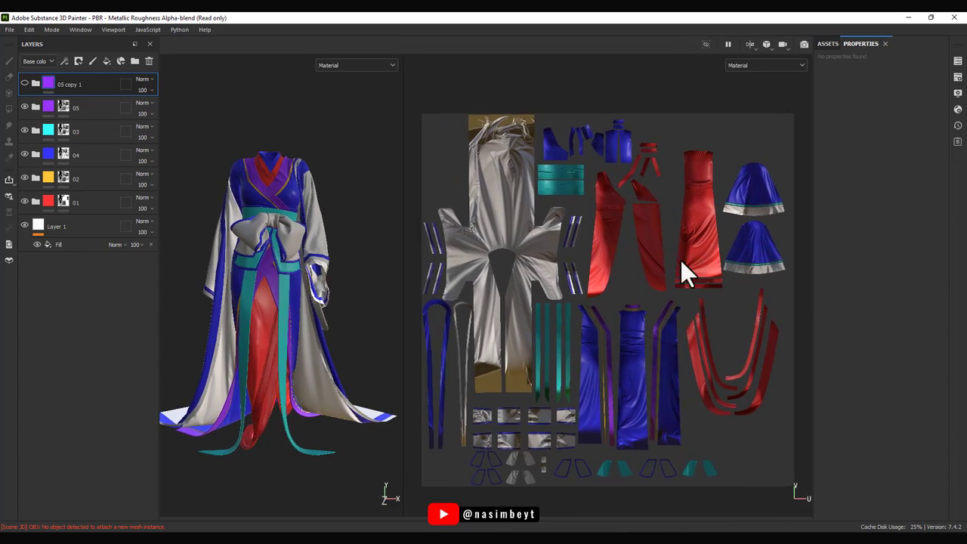
# Duplicate the 05 folder again and shift 05 copy 1's fill colour from purple to pink.
pyautogui.hotkey('ctrl', 'd')
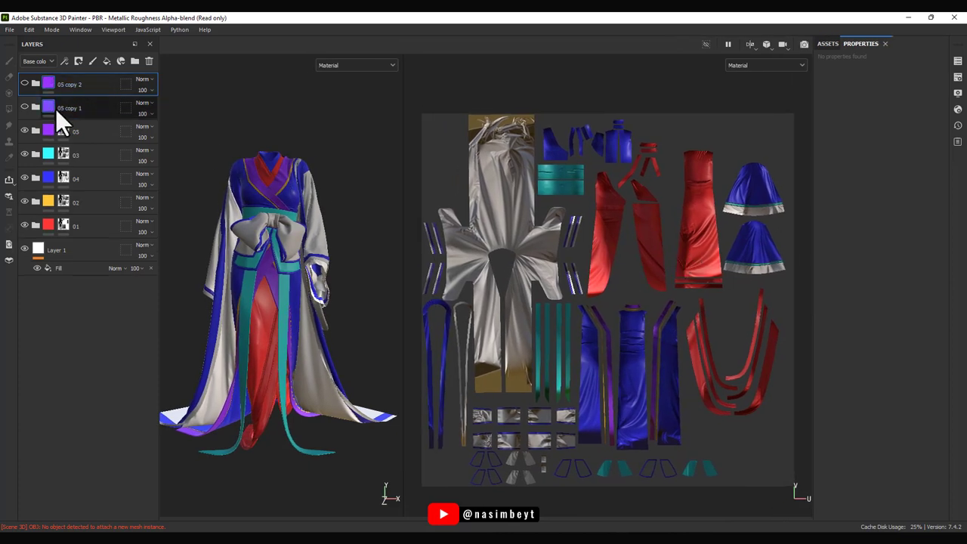
pyautogui.click(68, 150)
pyautogui.click(906, 321)
pyautogui.moveTo(878, 299); pyautogui.dragTo(879, 284)
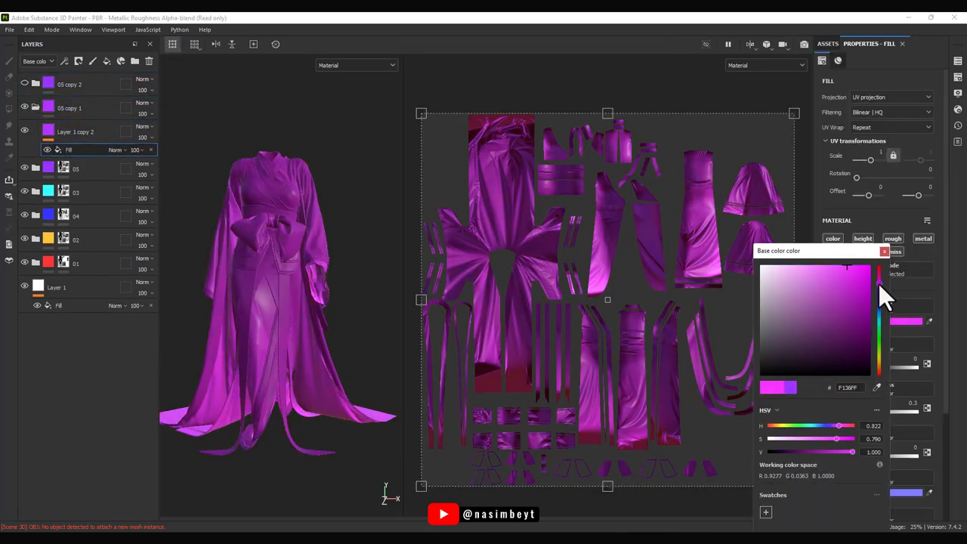
pyautogui.click(107, 108)
# Add a white mask to 05 copy 1 and limit the pink to the bow and sash.
pyautogui.rightClick(90, 108)
pyautogui.click(106, 156)
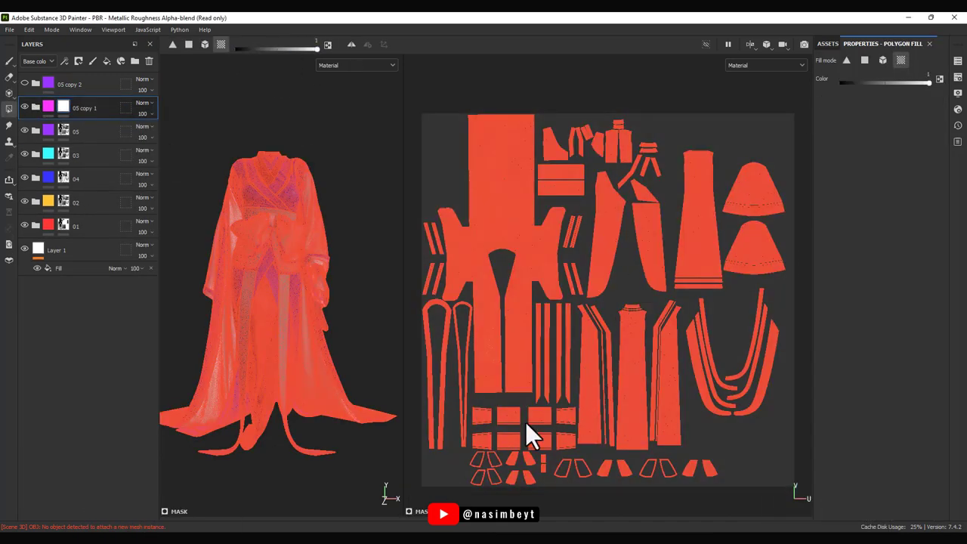
pyautogui.scroll(3, 521, 431)
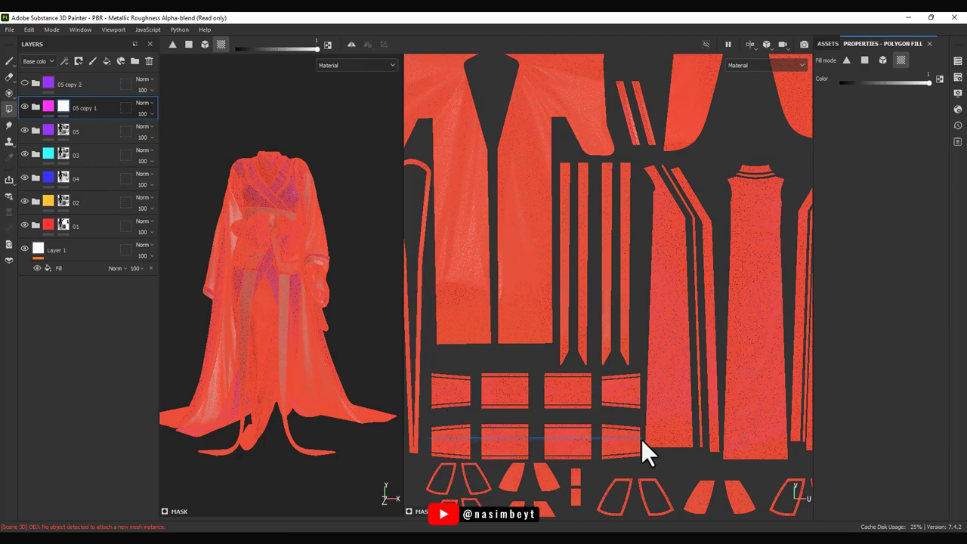
pyautogui.press('f')
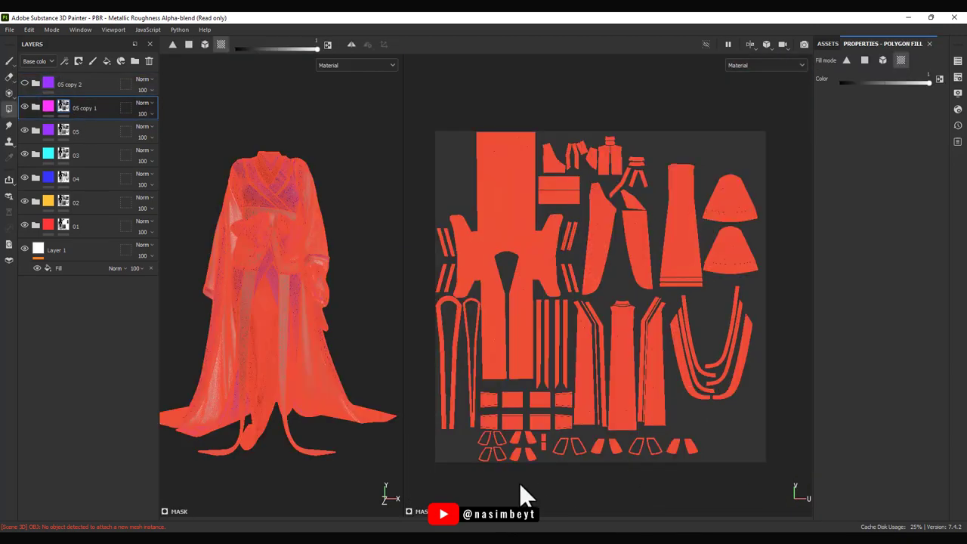
pyautogui.scroll(3, 522, 484)
pyautogui.press('f')
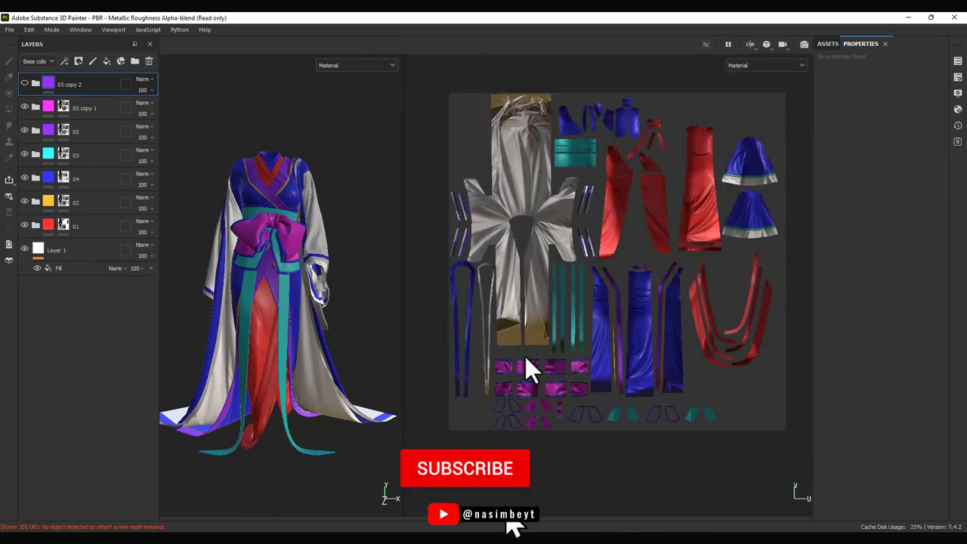
# Mask folder 05 copy 2 so its green covers the outer sleeves and robe panels.
pyautogui.click(25, 85)
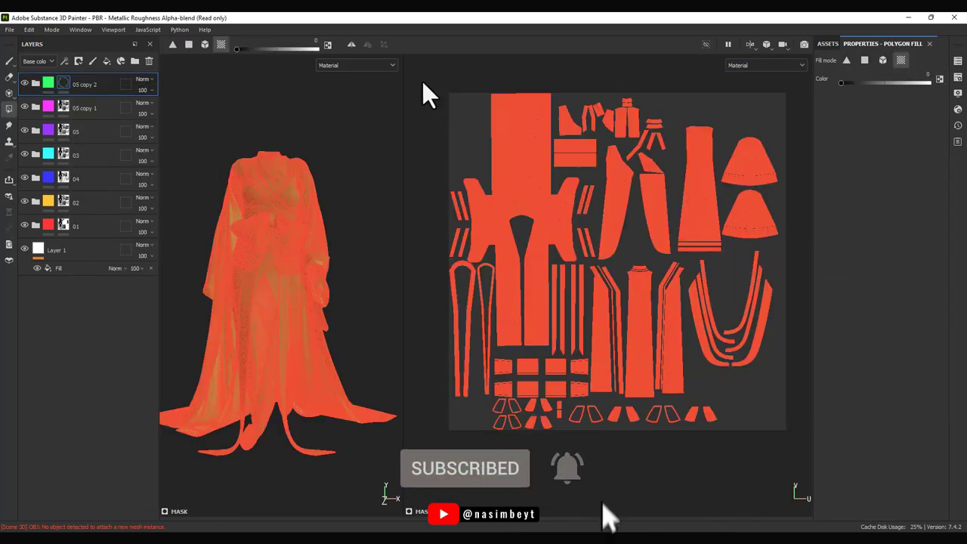
pyautogui.scroll(3, 469, 226)
pyautogui.scroll(2, 519, 222)
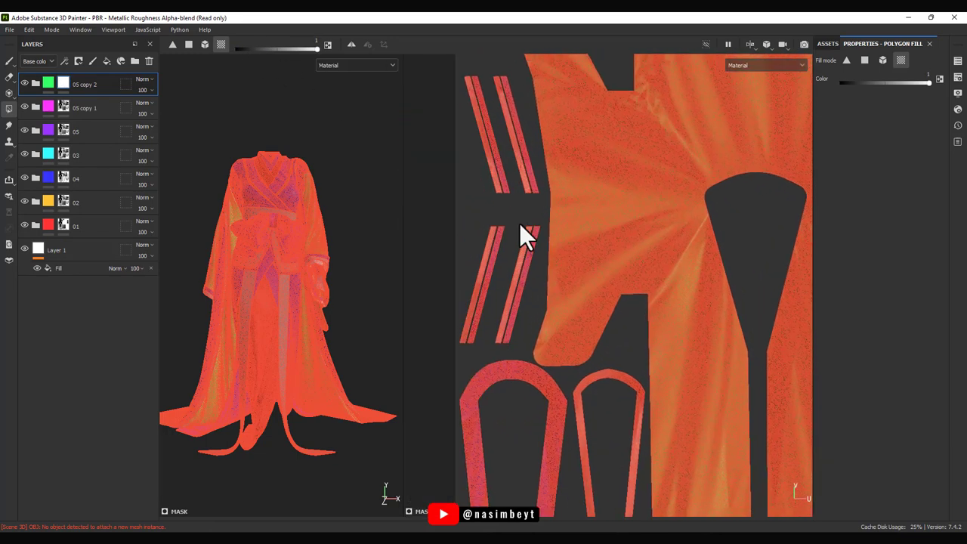
pyautogui.moveTo(526, 201); pyautogui.dragTo(648, 208, button='middle')
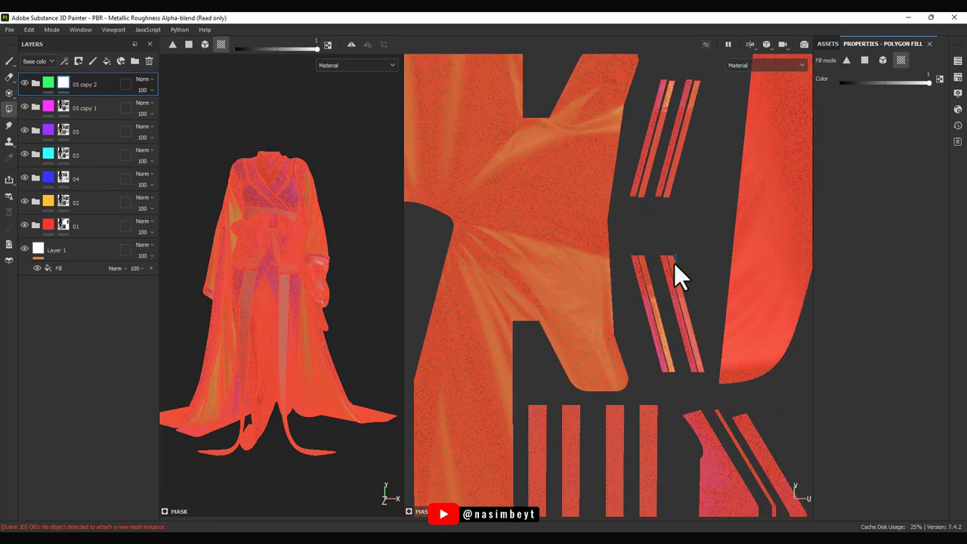
pyautogui.scroll(-6, 675, 263)
pyautogui.click(80, 250)
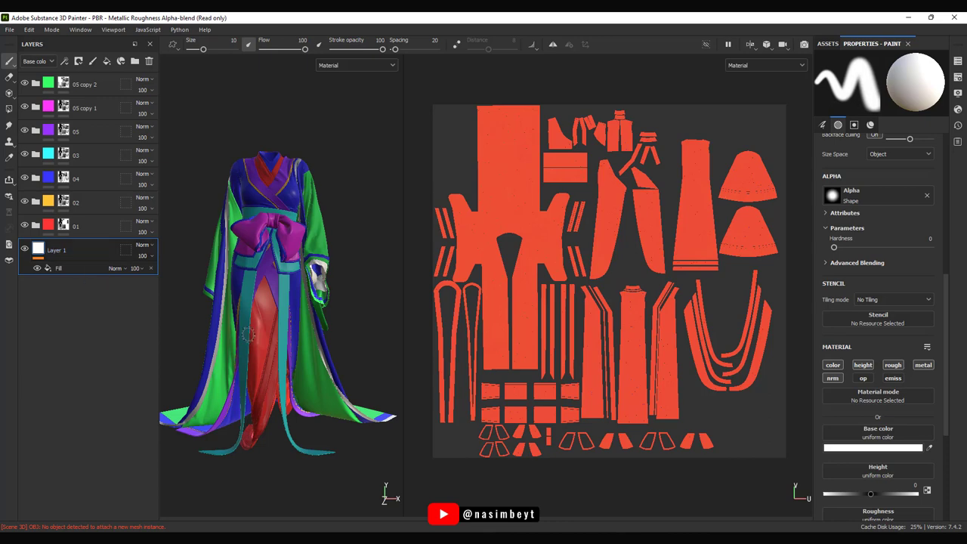
# Add a white mask to the white base Layer 1 and paint out the sleeve areas.
pyautogui.rightClick(72, 253)
pyautogui.click(106, 28)
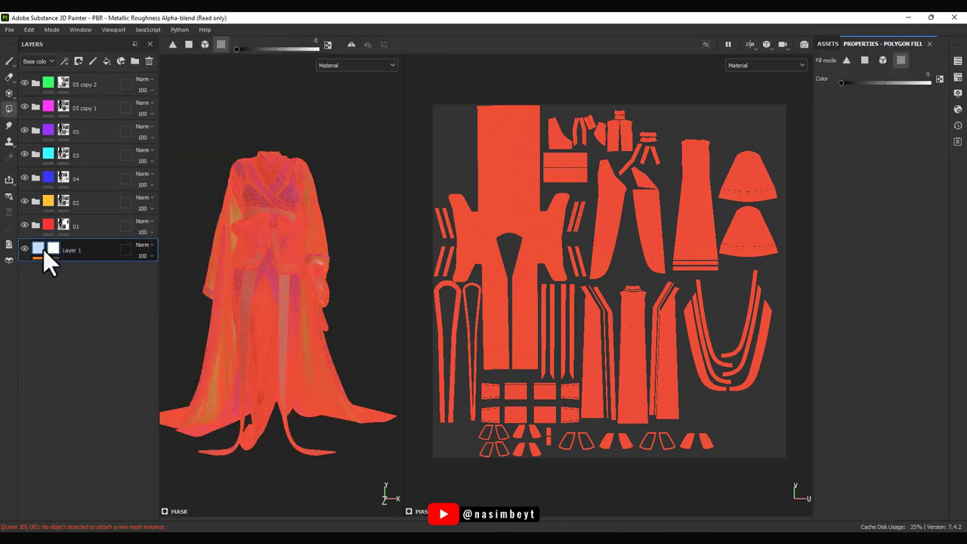
pyautogui.press('1')
pyautogui.scroll(2, 124, 346)
pyautogui.moveTo(124, 346)
pyautogui.keyDown('alt'); pyautogui.mouseDown()
pyautogui.moveTo(356, 396)
pyautogui.moveTo(335, 395)
pyautogui.mouseUp(); pyautogui.keyUp('alt')
# Check layer 04's mask for the sleeve ends, then resume brush painting on Layer 1.
pyautogui.click(75, 178)
pyautogui.press('4')
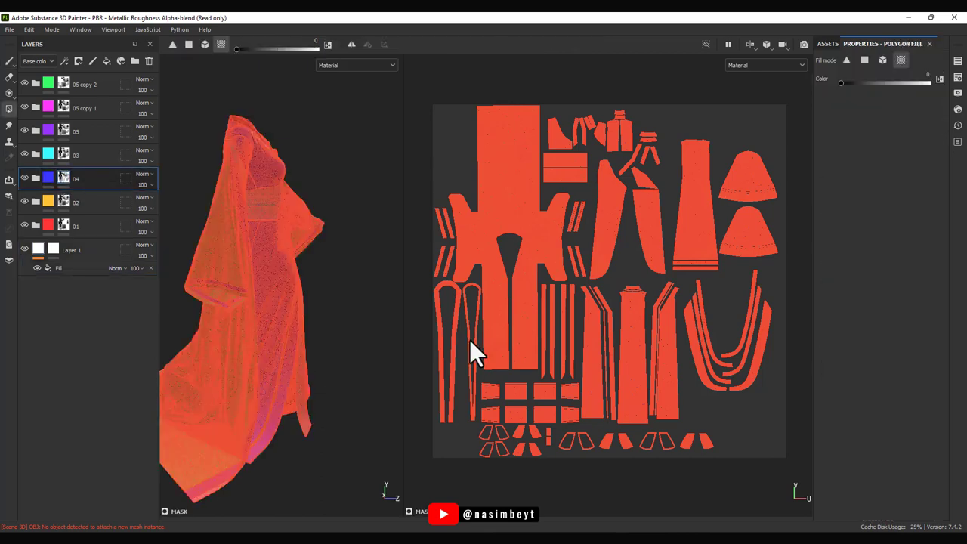
pyautogui.scroll(5, 470, 342)
pyautogui.click(75, 249)
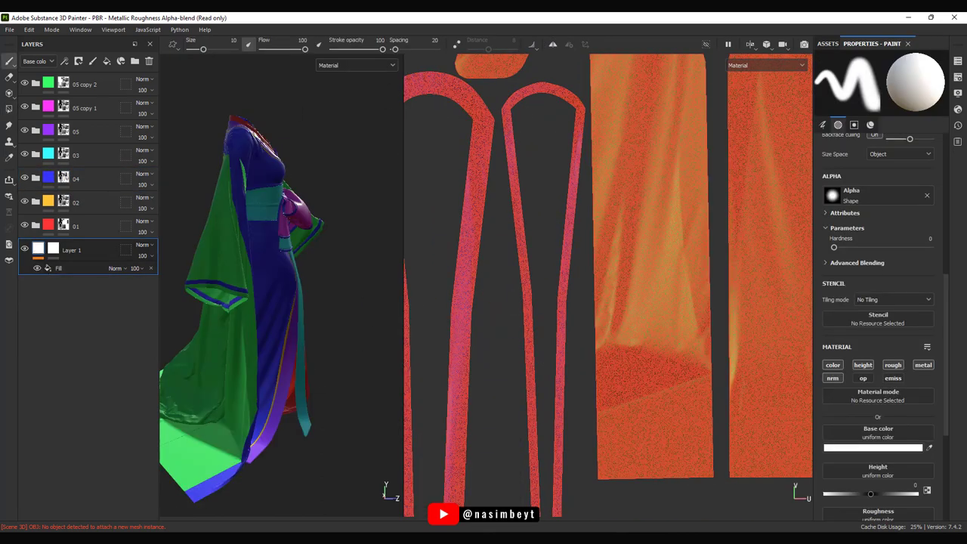
pyautogui.press('1')
pyautogui.moveTo(219, 303)
pyautogui.keyDown('alt'); pyautogui.mouseDown()
pyautogui.moveTo(261, 377)
pyautogui.moveTo(368, 345)
pyautogui.moveTo(252, 367)
pyautogui.mouseUp(); pyautogui.keyUp('alt')
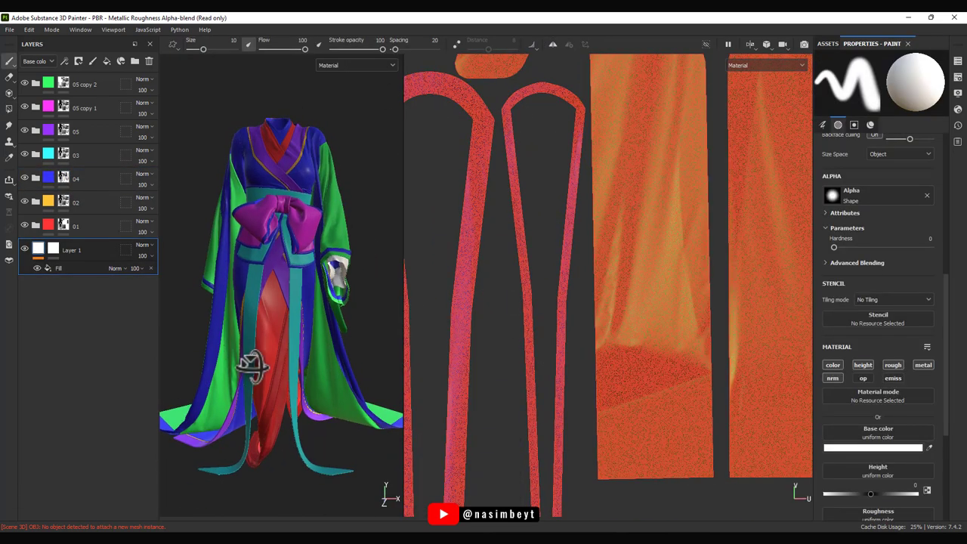
pyautogui.press('f')
# Check layer 01's mask so red shows on the sleeve cuffs, then select folder 01.
pyautogui.click(76, 225)
pyautogui.press('4')
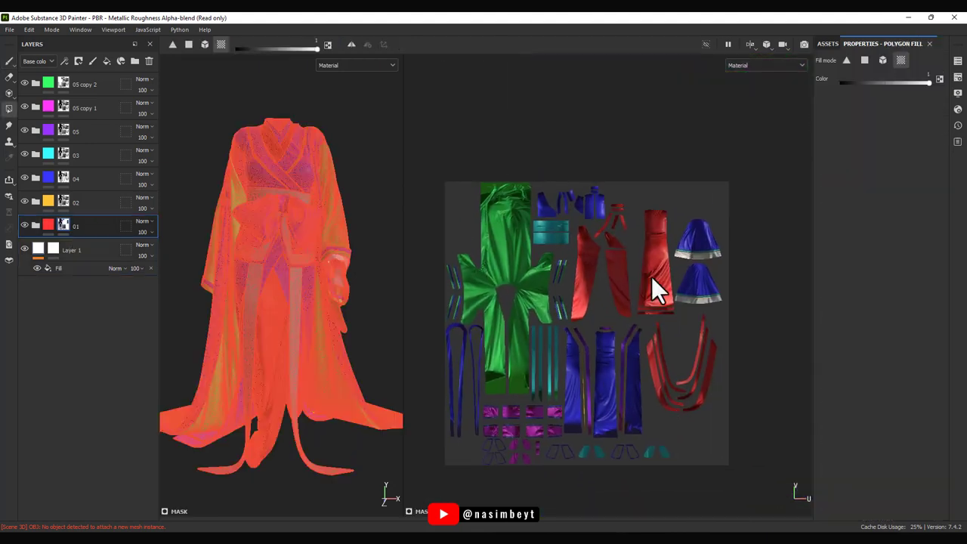
pyautogui.click(63, 224)
pyautogui.scroll(5, 718, 303)
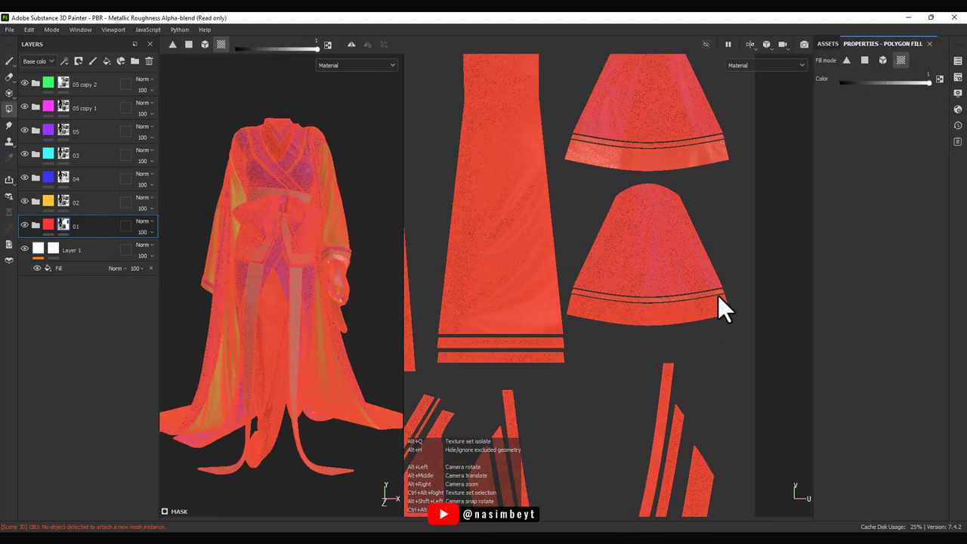
pyautogui.press('1')
pyautogui.scroll(-3, 680, 363)
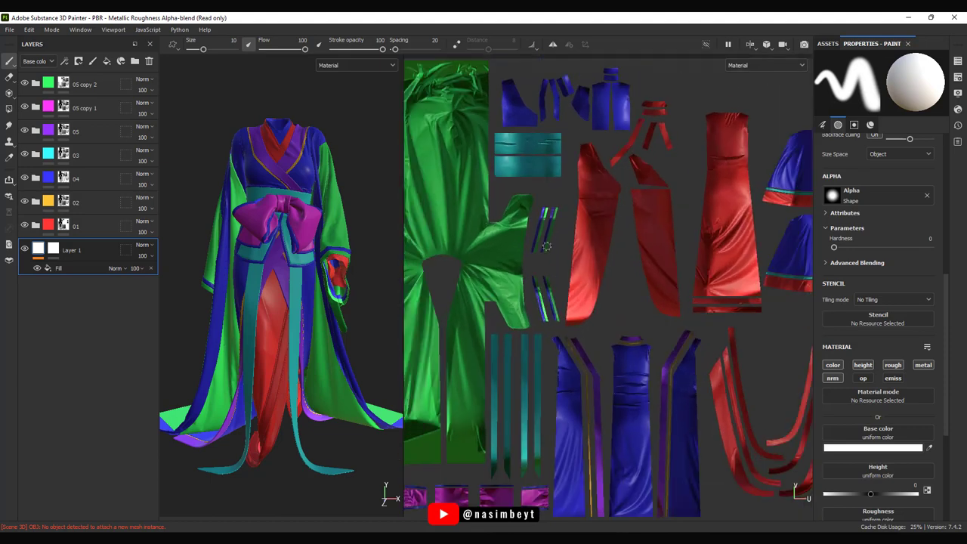
pyautogui.scroll(-2, 552, 310)
pyautogui.moveTo(287, 348)
pyautogui.keyDown('alt'); pyautogui.mouseDown()
pyautogui.moveTo(227, 335)
pyautogui.moveTo(286, 353)
pyautogui.mouseUp(); pyautogui.keyUp('alt')
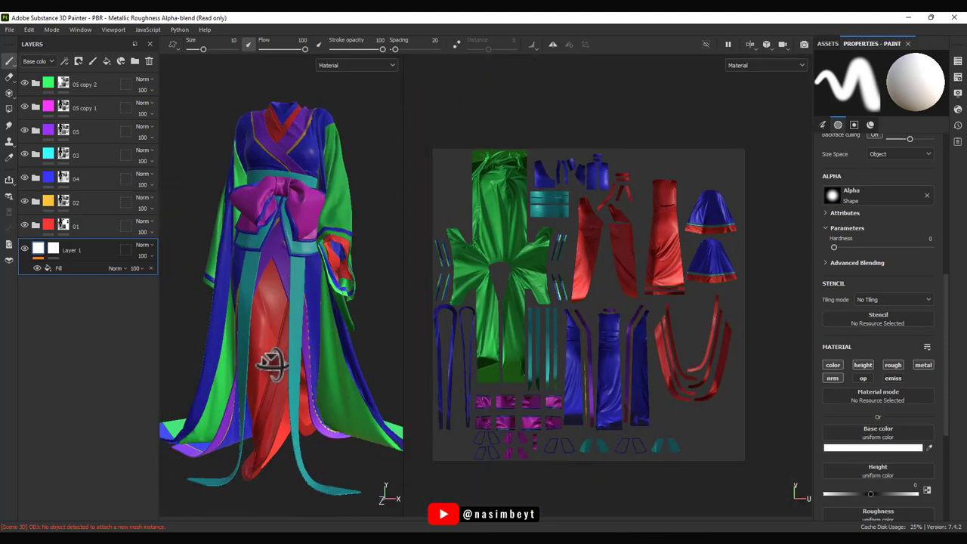
pyautogui.scroll(1, 286, 353)
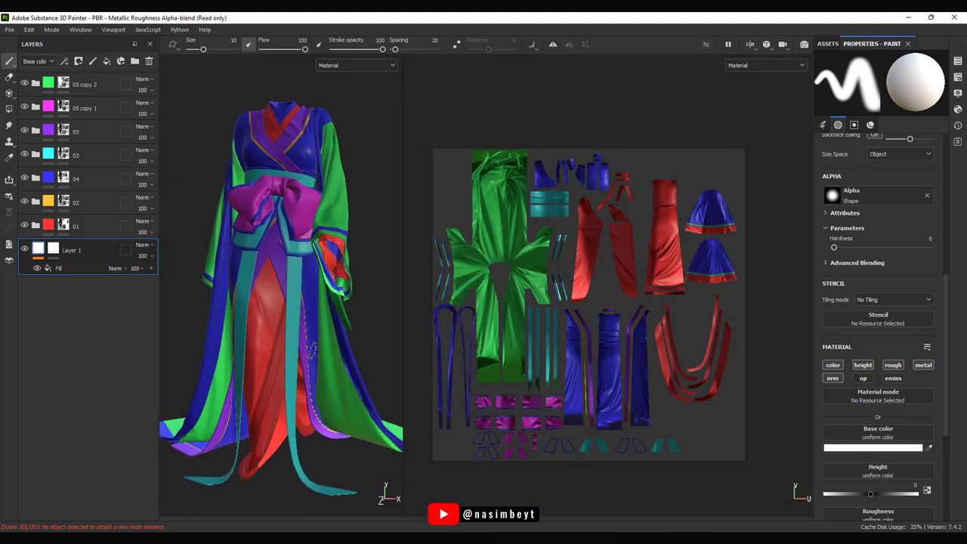
pyautogui.click(47, 225)
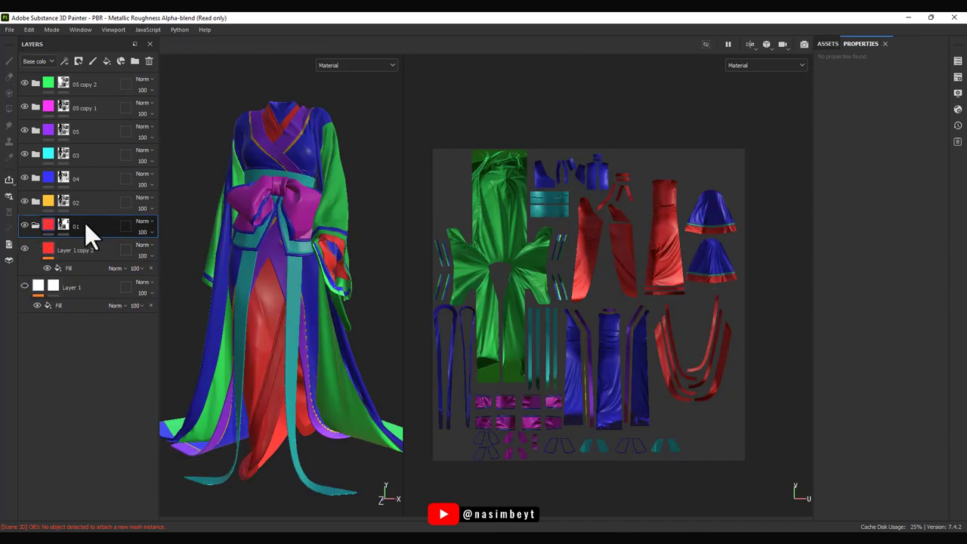
# Duplicate the 01 folder as 01 copy 1 and change its fill to salmon.
pyautogui.hotkey('ctrl', 'd')
pyautogui.click(68, 268)
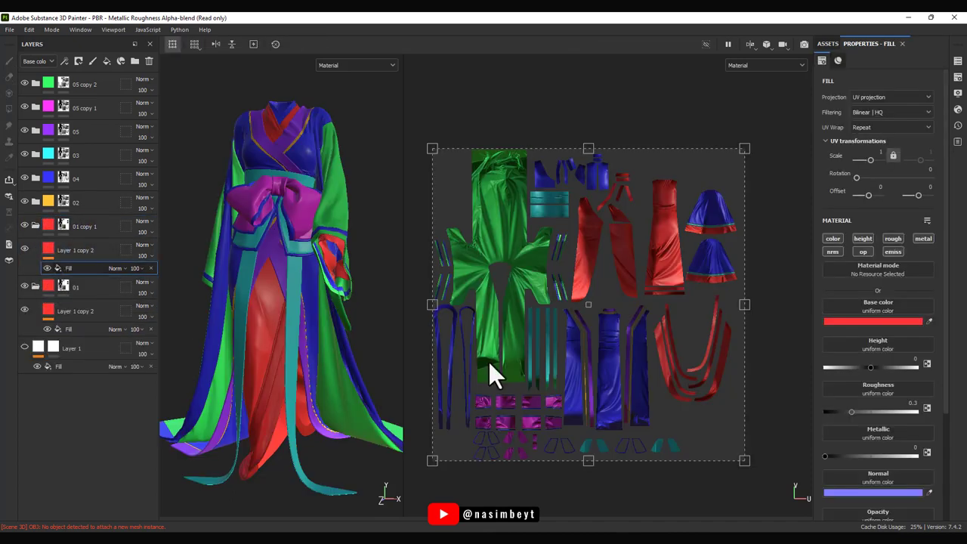
pyautogui.click(873, 321)
pyautogui.click(812, 285)
# Inspect the 01 copy 1 mask to see which kimono pieces it covers.
pyautogui.click(62, 225)
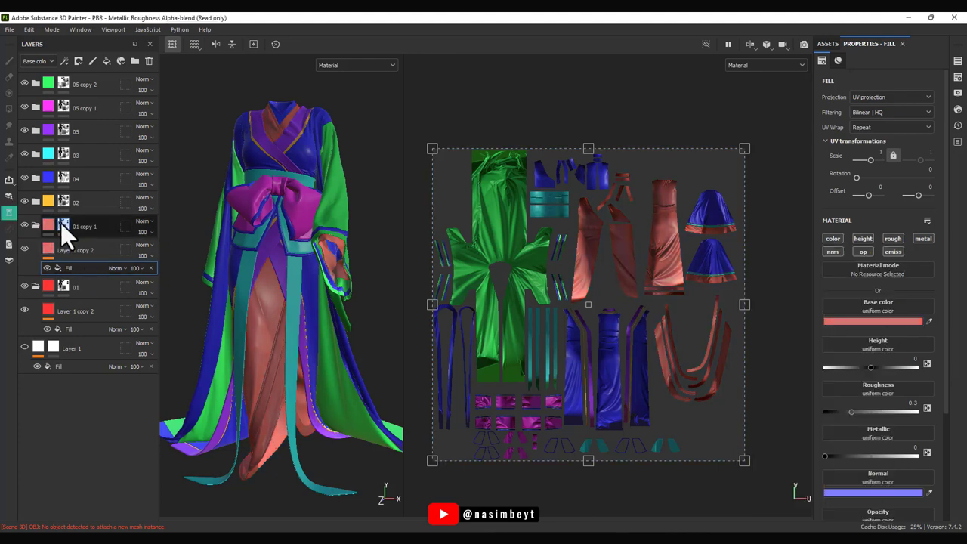
pyautogui.scroll(2, 718, 343)
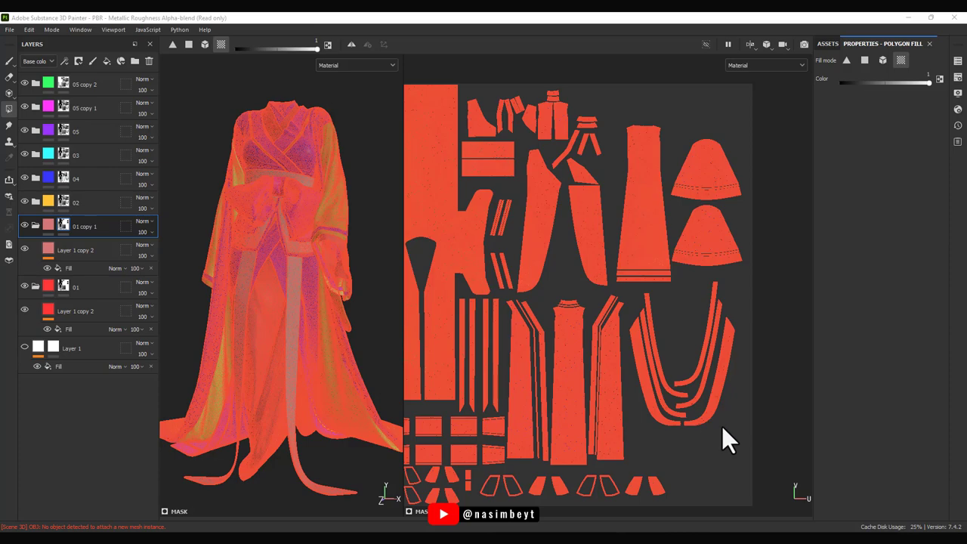
pyautogui.scroll(5, 722, 426)
pyautogui.press('Escape')
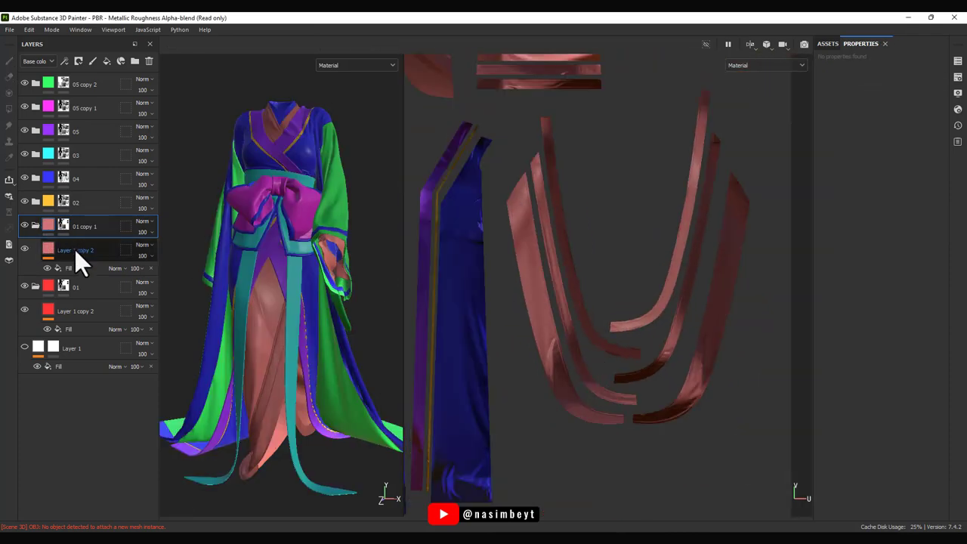
pyautogui.click(63, 225)
pyautogui.scroll(-3, 602, 105)
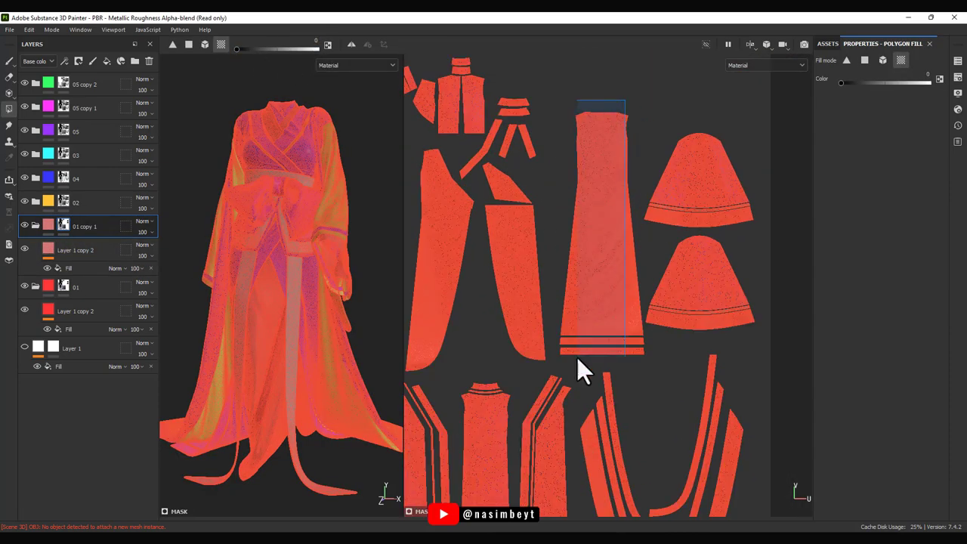
pyautogui.press('Escape')
pyautogui.scroll(-3, 654, 386)
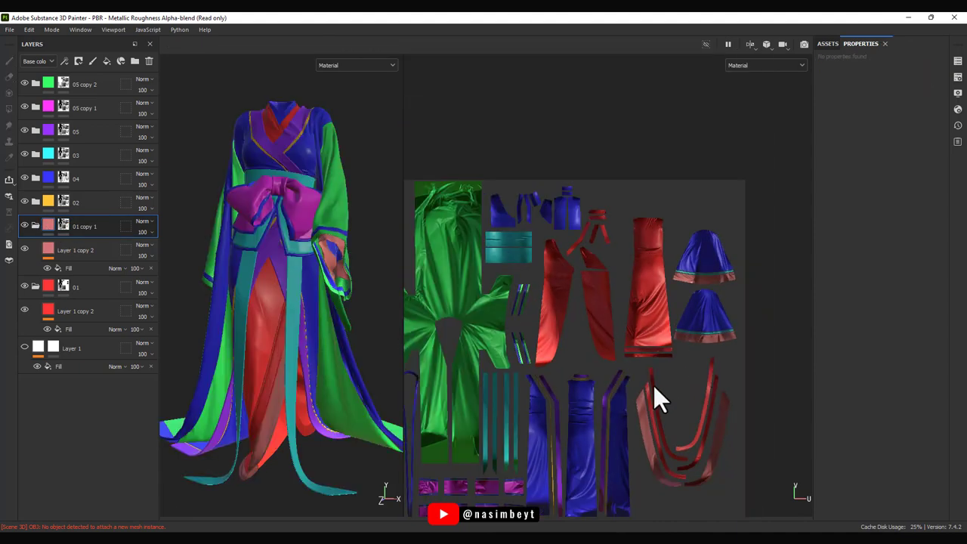
pyautogui.scroll(-2, 654, 385)
# Set the 01 copy 1 fill's base colour to red-orange F66425.
pyautogui.click(68, 268)
pyautogui.click(855, 321)
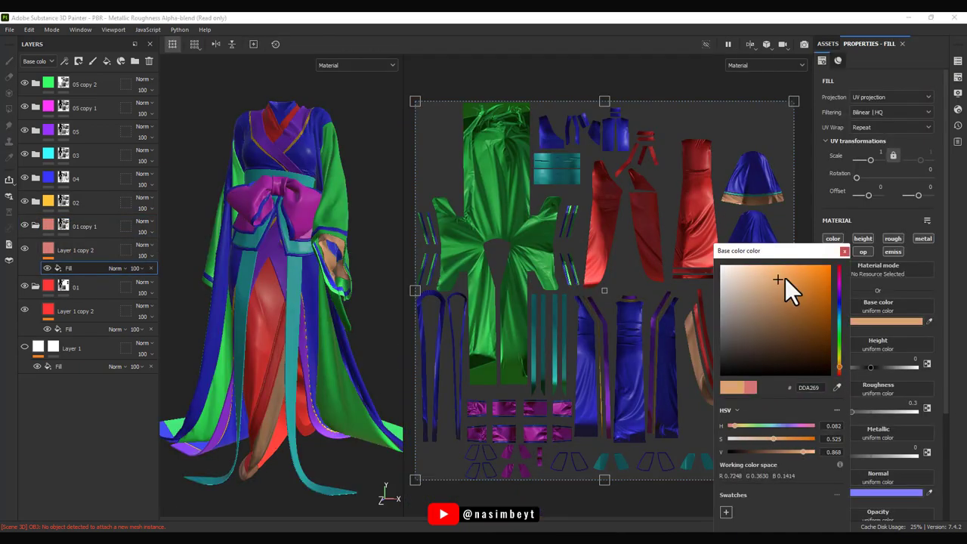
pyautogui.moveTo(784, 287); pyautogui.dragTo(818, 257)
pyautogui.click(843, 269)
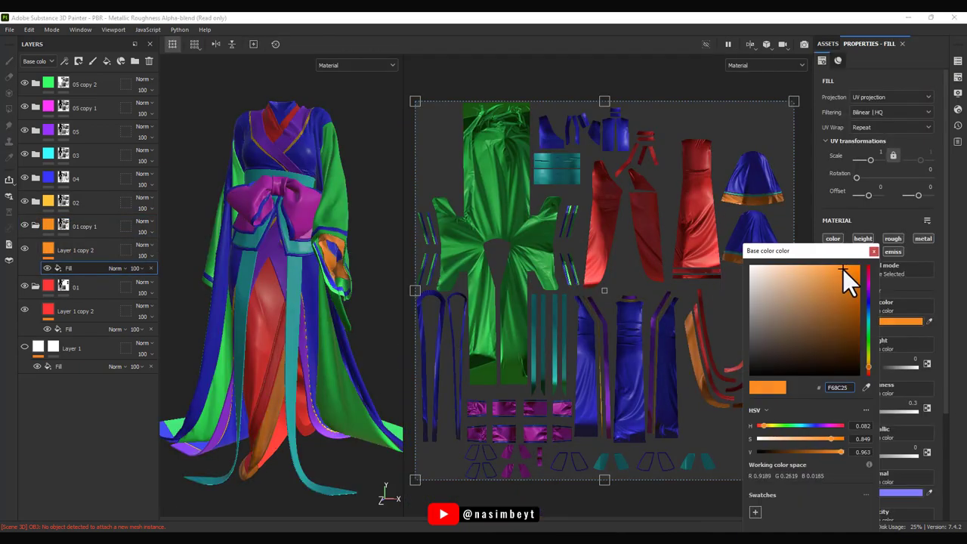
pyautogui.moveTo(868, 359); pyautogui.dragTo(869, 369)
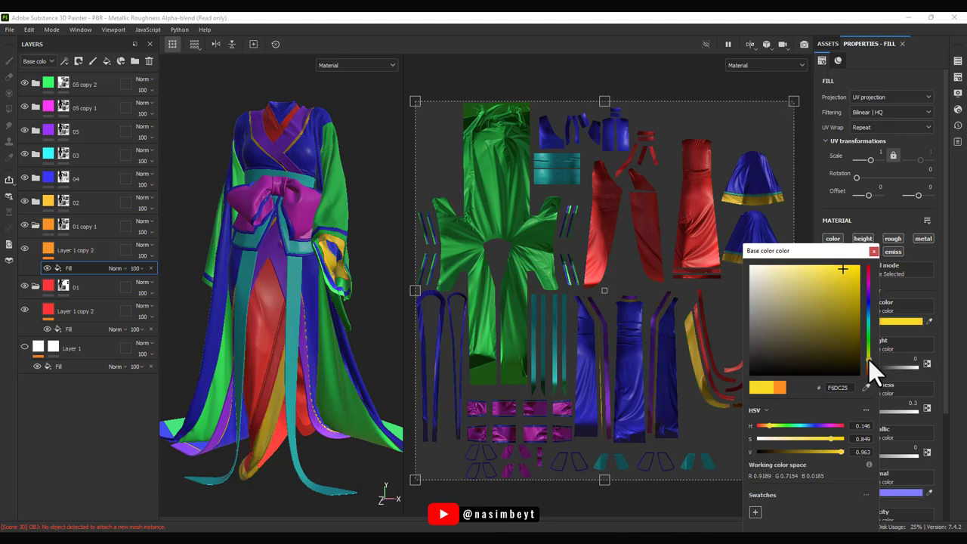
pyautogui.click(874, 251)
# Select folder 01 copy 1 and widen the 3D view while shrinking the UV view.
pyautogui.click(36, 226)
pyautogui.click(34, 249)
pyautogui.click(36, 226)
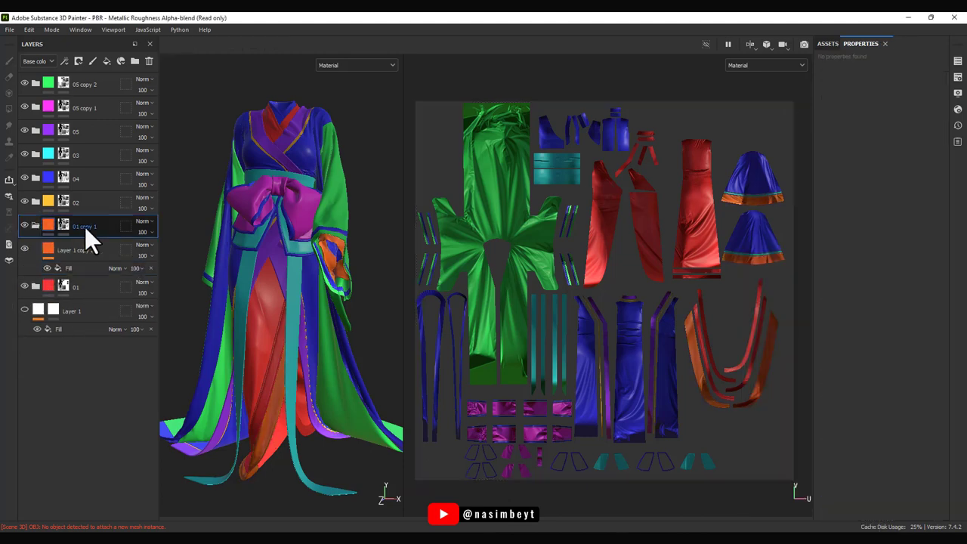
pyautogui.click(60, 249)
pyautogui.click(72, 227)
pyautogui.moveTo(814, 279); pyautogui.dragTo(716, 283)
pyautogui.moveTo(367, 290); pyautogui.dragTo(529, 265)
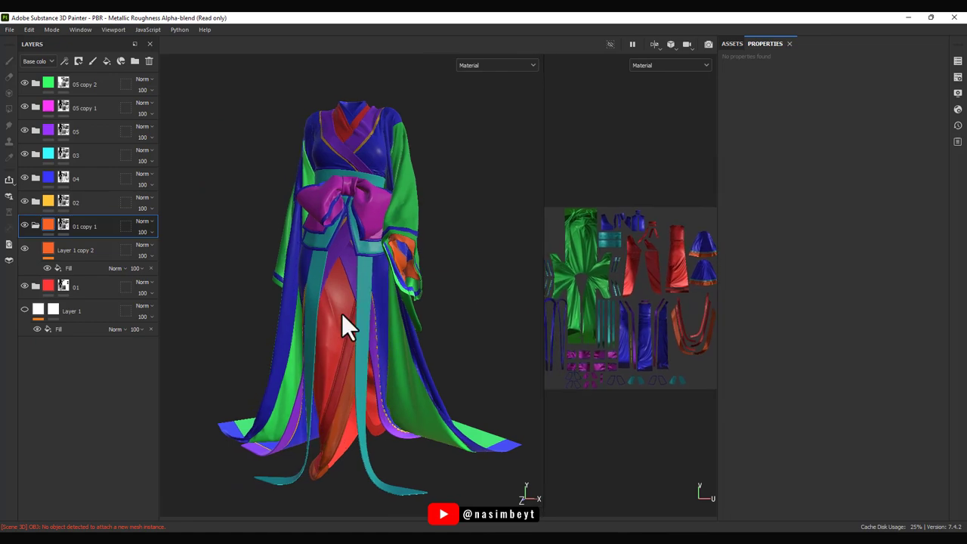
# Search the assets for 'fab' and add Fabric Suit Vintage into the 01 group.
pyautogui.click(35, 285)
pyautogui.click(69, 288)
pyautogui.click(958, 61)
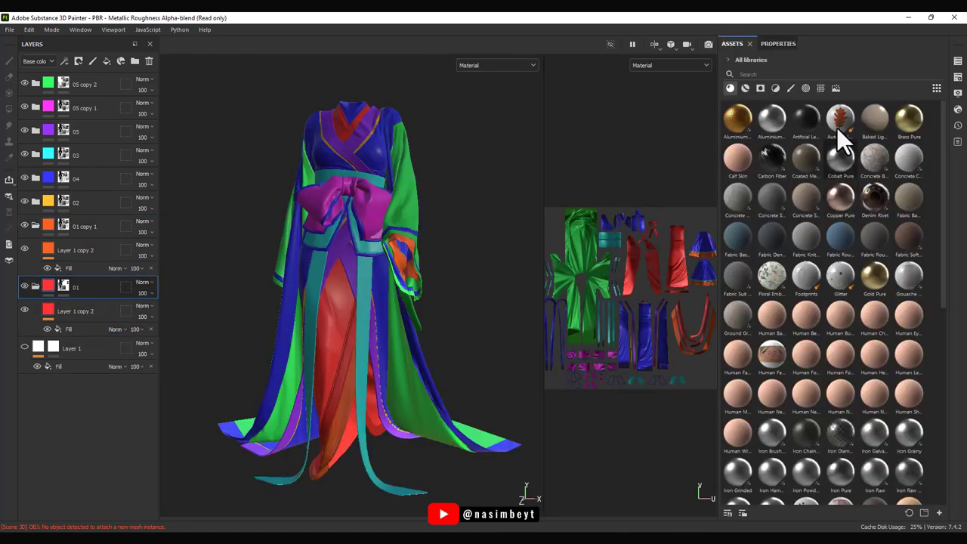
pyautogui.click(756, 73)
pyautogui.write('fab')
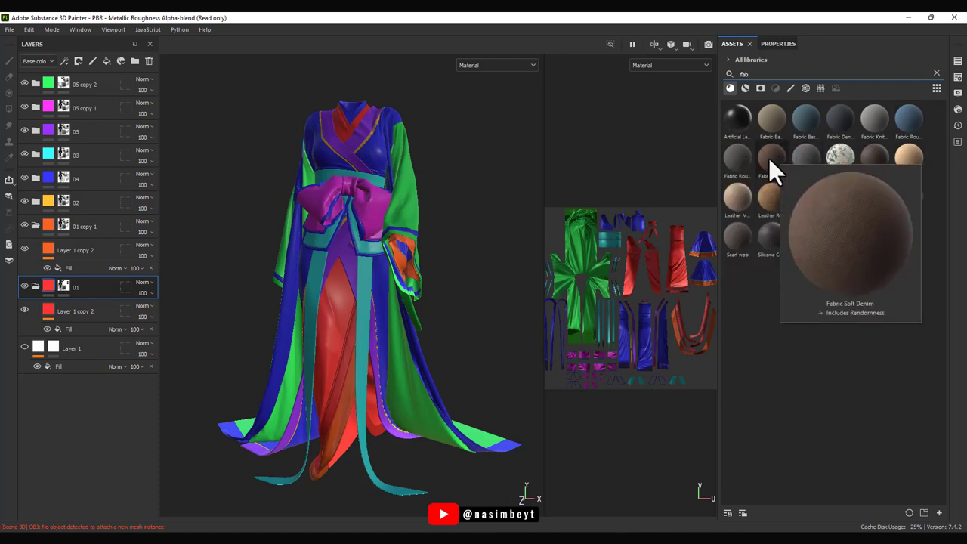
pyautogui.moveTo(806, 156)
pyautogui.mouseDown()
pyautogui.moveTo(86, 270)
pyautogui.moveTo(75, 293)
pyautogui.mouseUp()
pyautogui.click(788, 43)
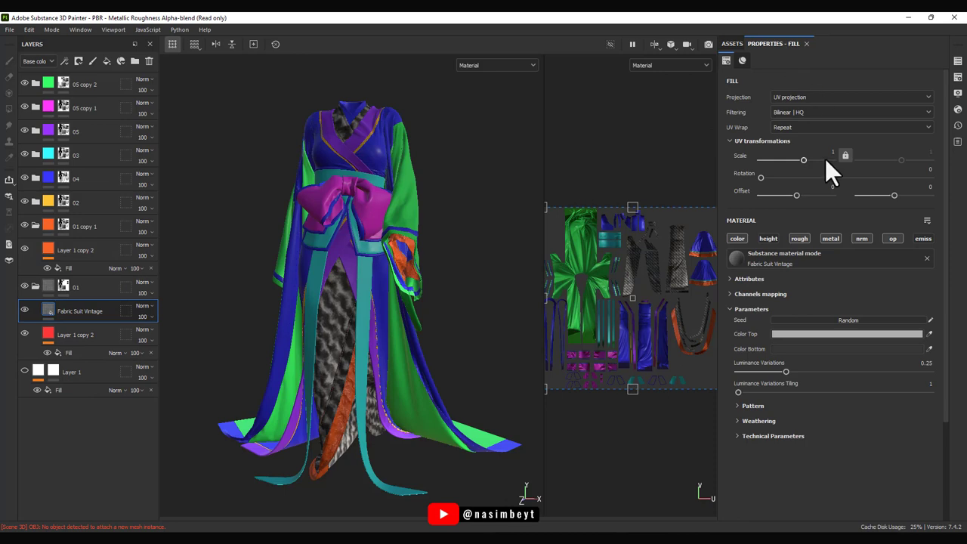
# Set the fabric's Scale to 128 and its Color Top to white.
pyautogui.moveTo(804, 159); pyautogui.dragTo(838, 160)
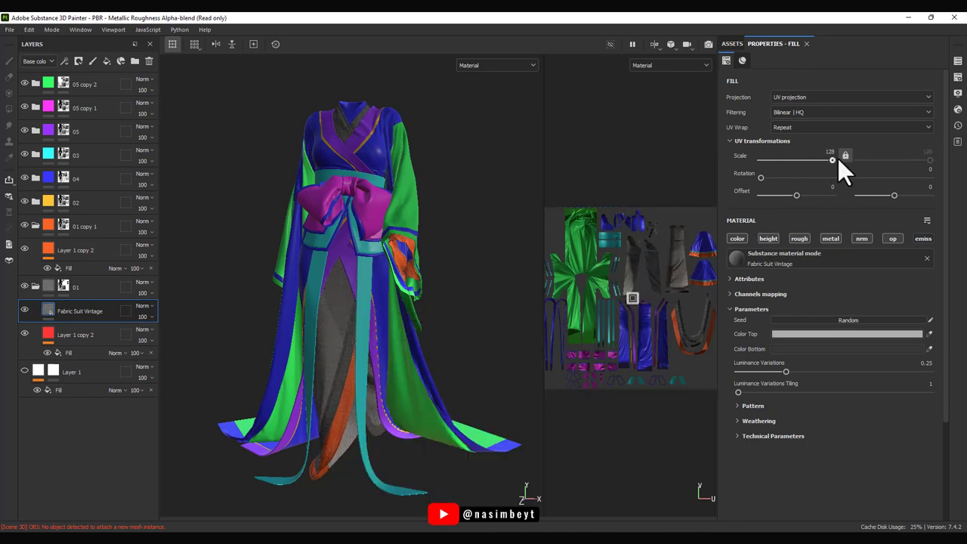
pyautogui.click(846, 333)
pyautogui.click(766, 382)
pyautogui.click(835, 287)
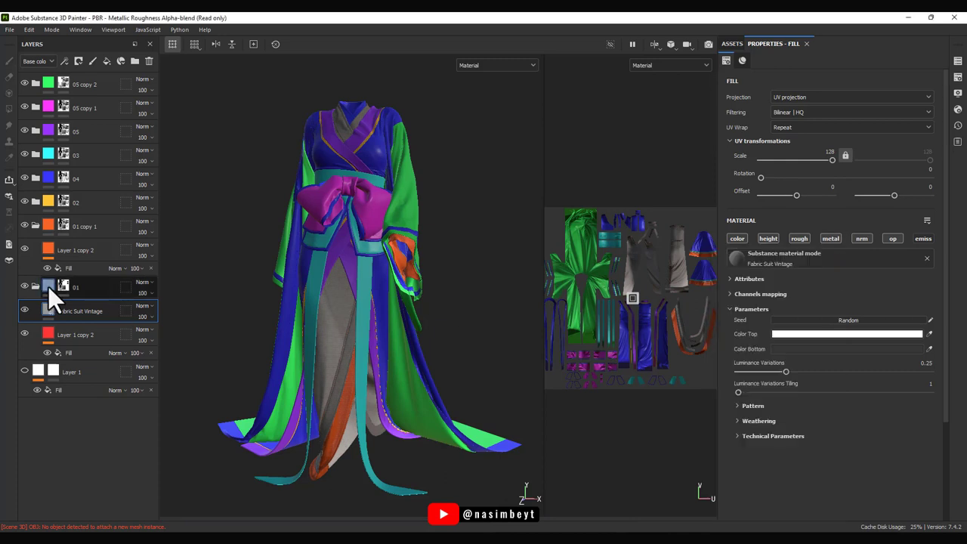
# Add a fill effect to the Fabric Suit Vintage layer.
pyautogui.rightClick(76, 311)
pyautogui.click(95, 363)
pyautogui.click(805, 306)
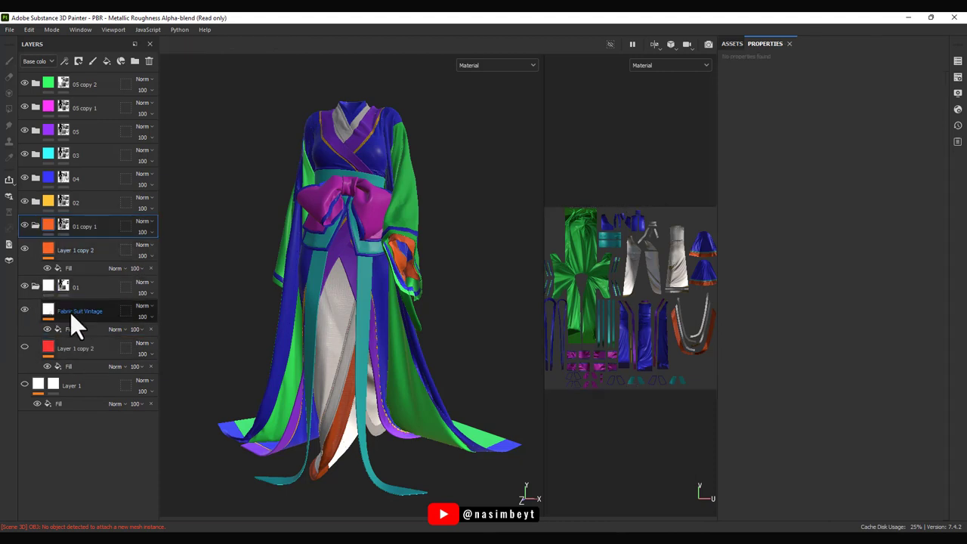
pyautogui.click(70, 312)
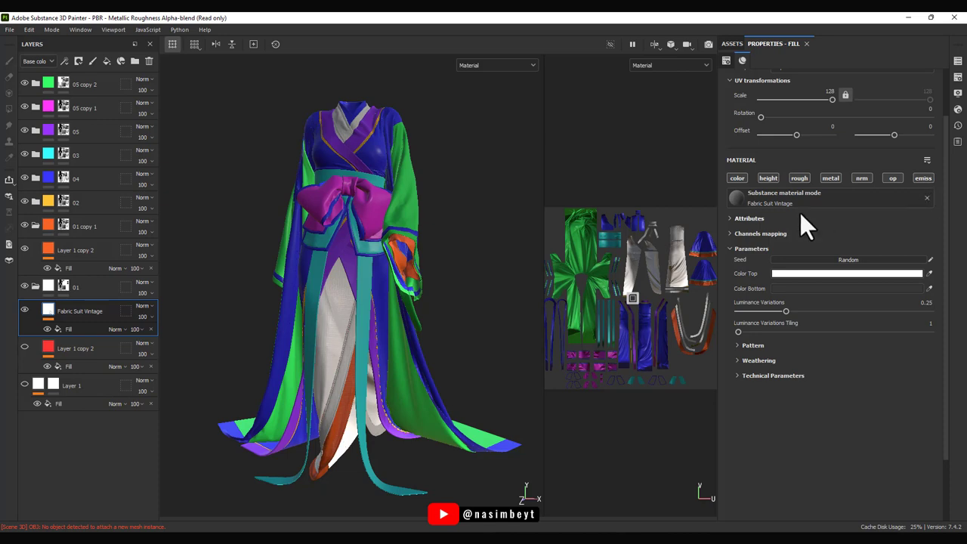
# Try the fabric's pattern and weathering settings, undoing the dust tiling change.
pyautogui.scroll(-1, 763, 208)
pyautogui.click(737, 315)
pyautogui.click(737, 314)
pyautogui.click(737, 329)
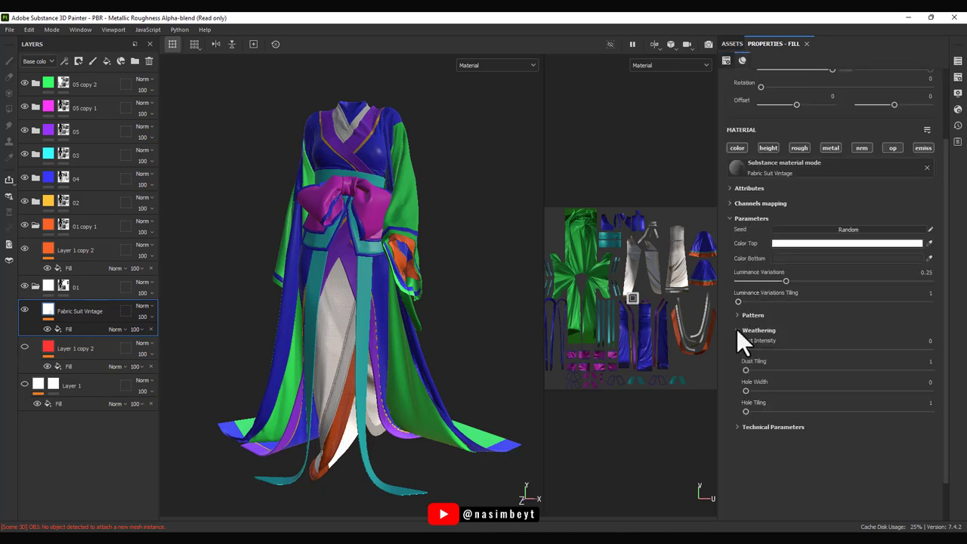
pyautogui.moveTo(773, 350); pyautogui.dragTo(840, 351)
pyautogui.click(756, 330)
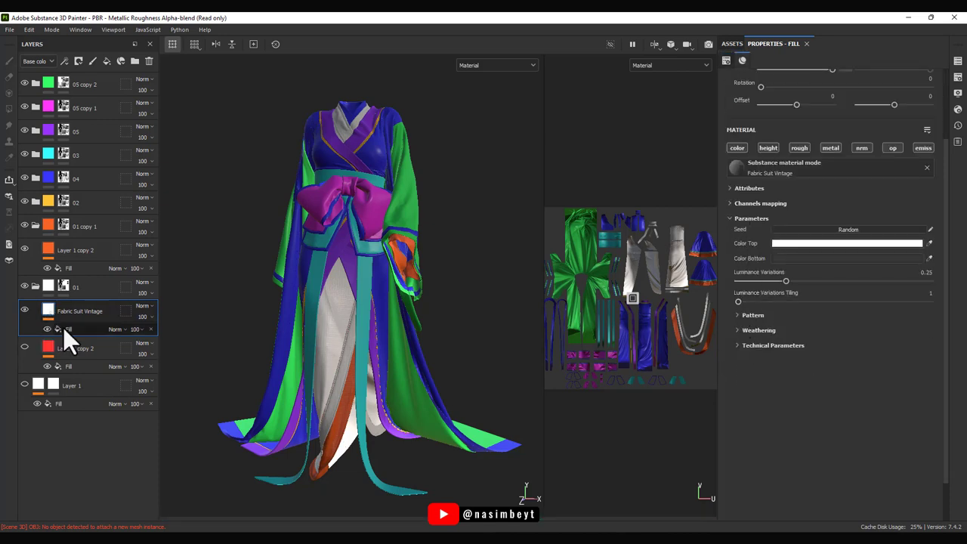
pyautogui.click(763, 345)
pyautogui.click(737, 330)
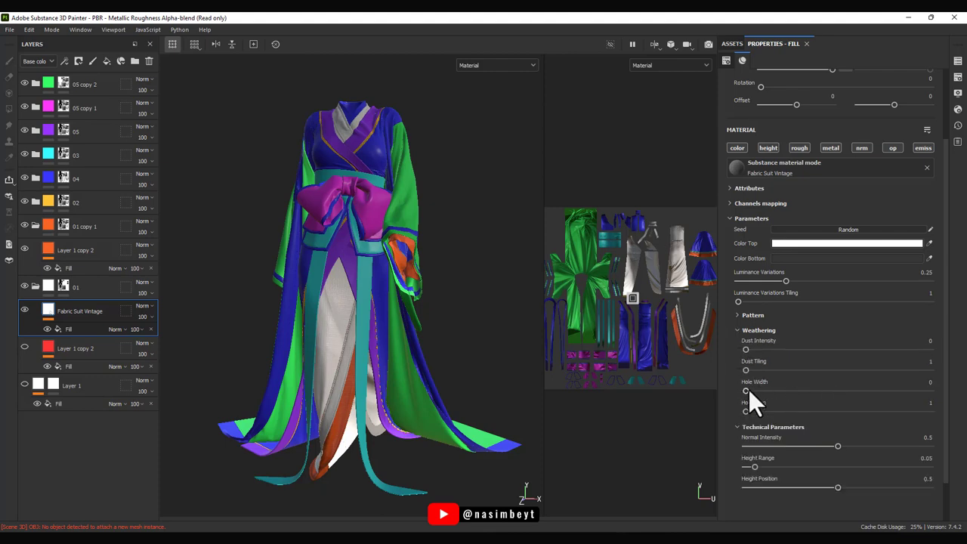
pyautogui.moveTo(777, 370); pyautogui.dragTo(869, 369)
pyautogui.hotkey('ctrl', 'z')
pyautogui.scroll(5, 341, 336)
pyautogui.scroll(3, 779, 103)
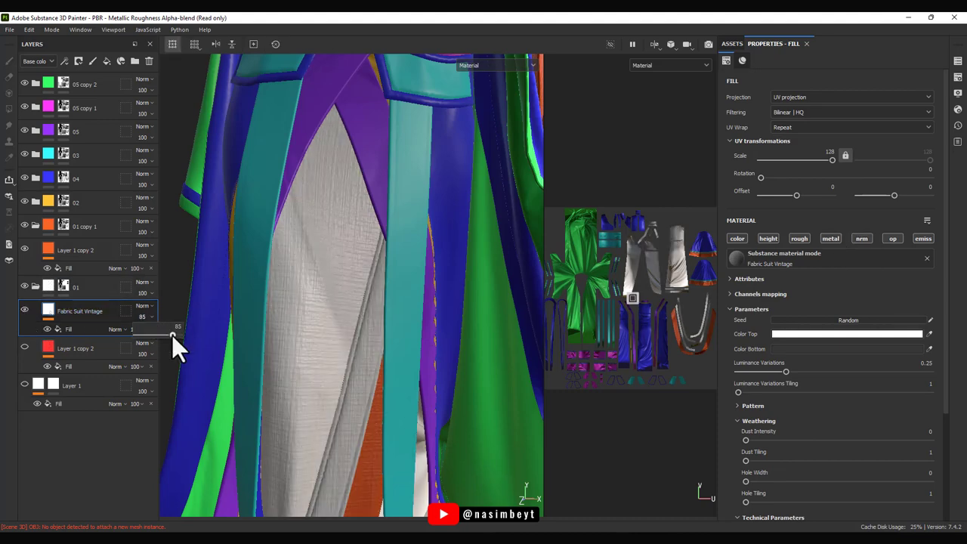
# Lower the fabric layer's opacity to 43 and reduce the fill's roughness.
pyautogui.moveTo(142, 316)
pyautogui.mouseDown()
pyautogui.moveTo(152, 318)
pyautogui.moveTo(149, 334)
pyautogui.mouseUp()
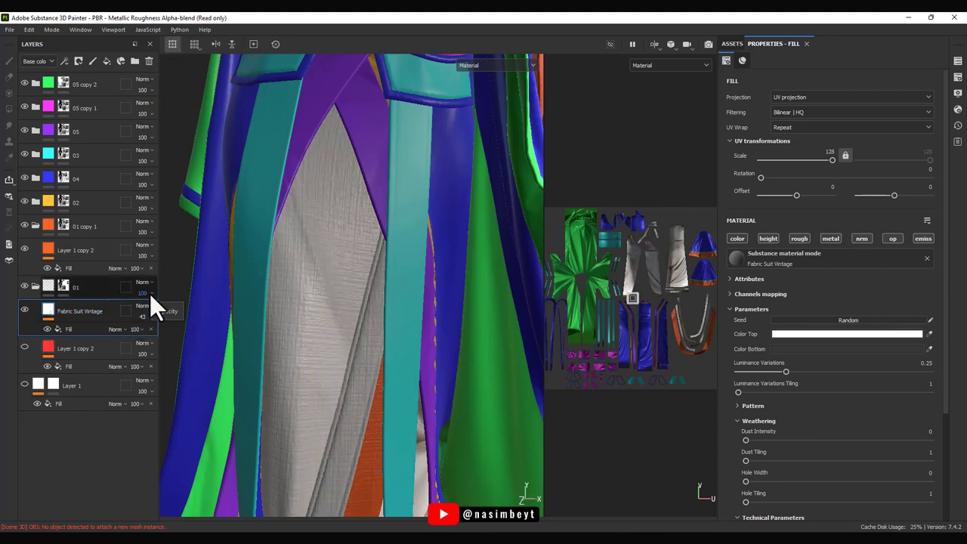
pyautogui.click(70, 317)
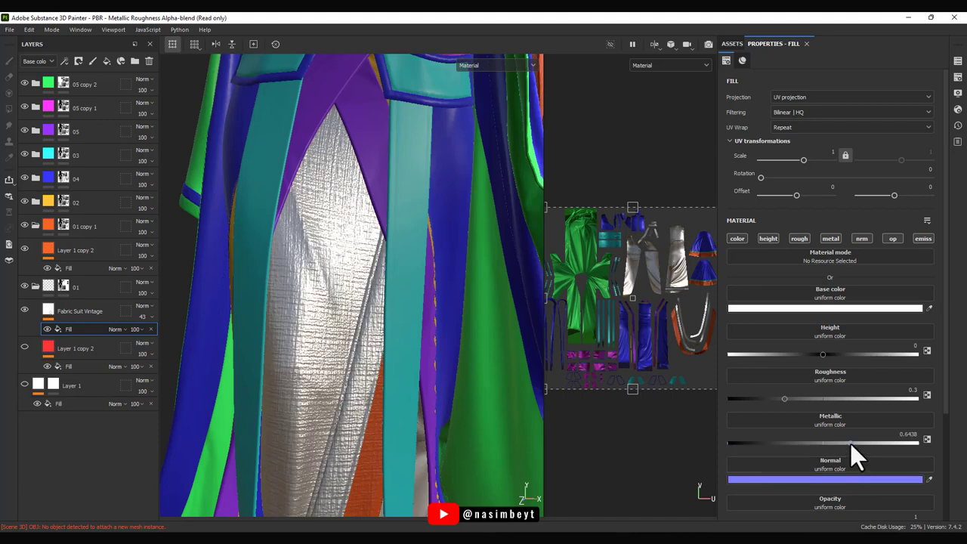
pyautogui.moveTo(785, 398)
pyautogui.mouseDown()
pyautogui.moveTo(758, 398)
pyautogui.moveTo(796, 400)
pyautogui.mouseUp()
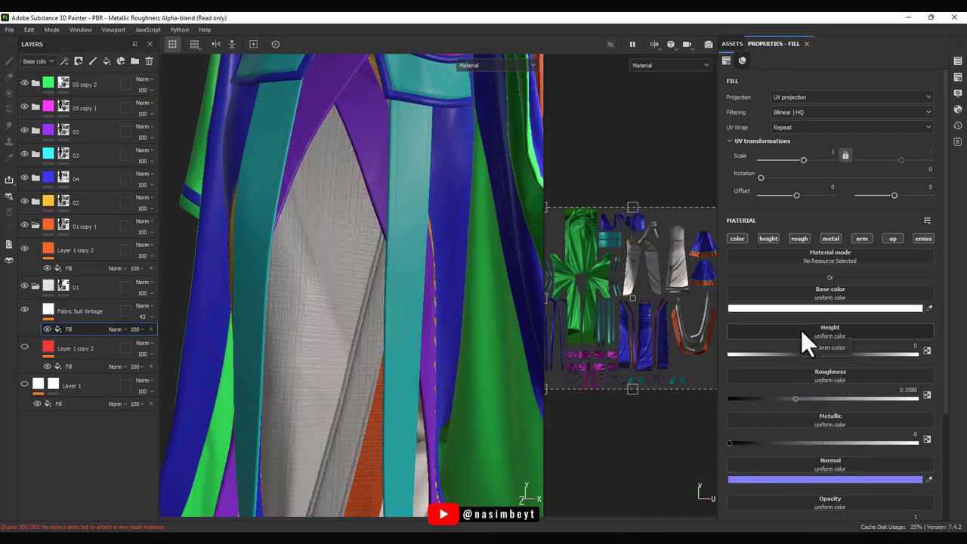
# Add Fabric Soft Denim from the material library as a new layer.
pyautogui.scroll(-3, 331, 311)
pyautogui.click(731, 43)
pyautogui.moveTo(771, 159)
pyautogui.mouseDown()
pyautogui.moveTo(74, 295)
pyautogui.moveTo(56, 316)
pyautogui.mouseUp()
# Set the denim Scale to 30.46 and Denim Color to near-white EAE3DE.
pyautogui.moveTo(805, 163); pyautogui.dragTo(818, 160)
pyautogui.scroll(-5, 287, 350)
pyautogui.scroll(10, 287, 351)
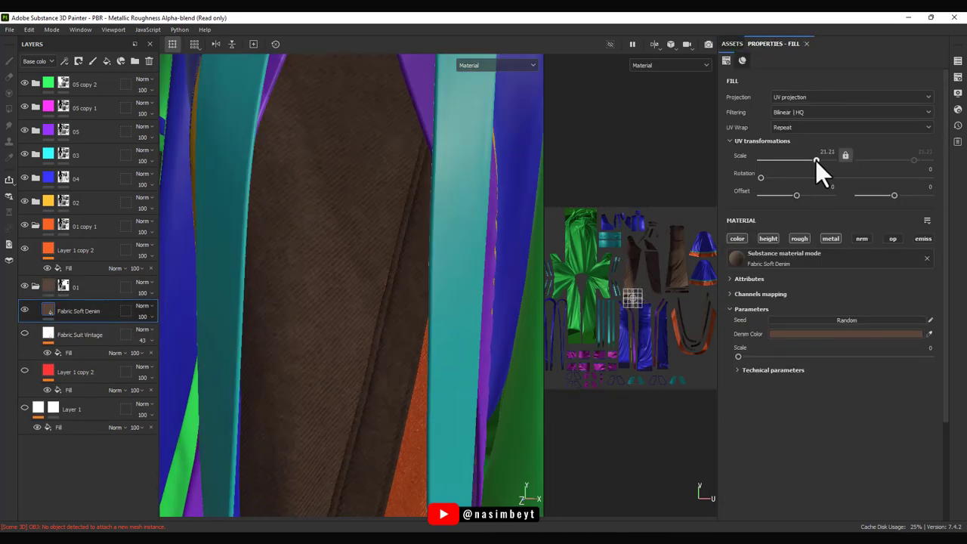
pyautogui.scroll(-5, 280, 322)
pyautogui.scroll(5, 280, 321)
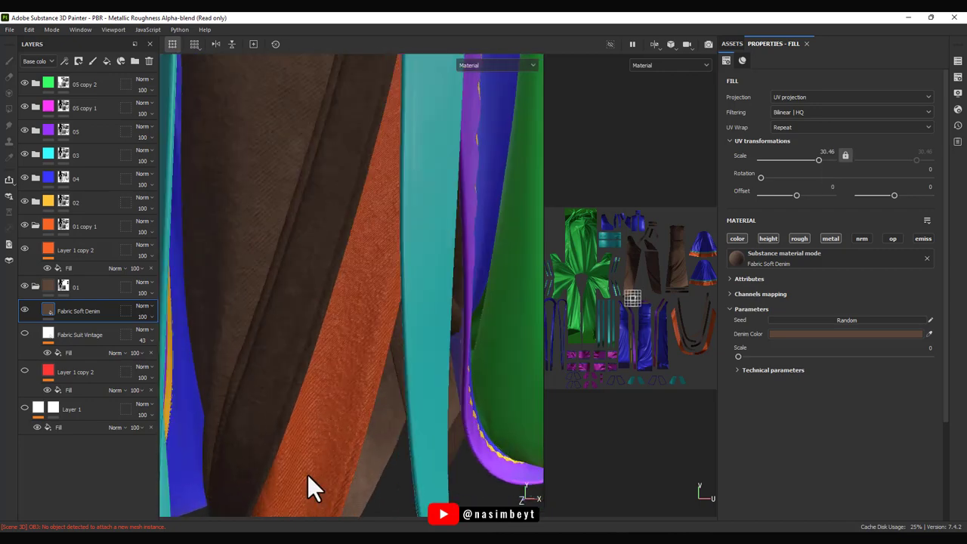
pyautogui.scroll(-3, 307, 474)
pyautogui.click(846, 333)
pyautogui.click(726, 272)
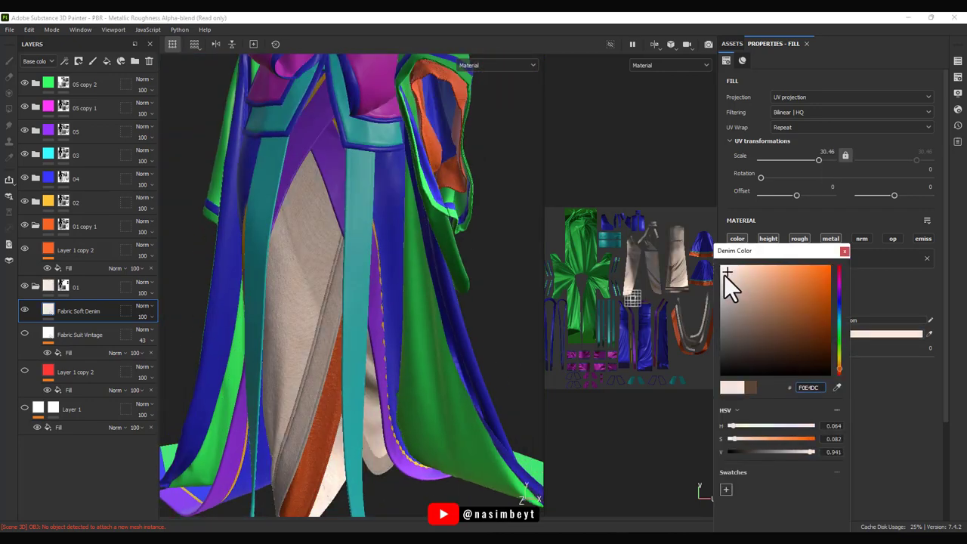
pyautogui.click(844, 251)
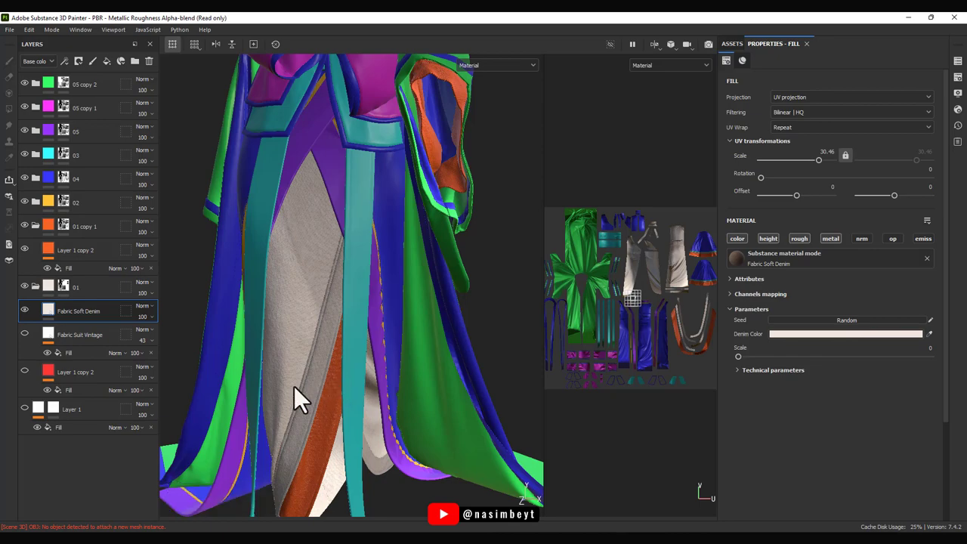
# Orbit the model and rotate the lighting to check the new denim.
pyautogui.scroll(-5, 316, 393)
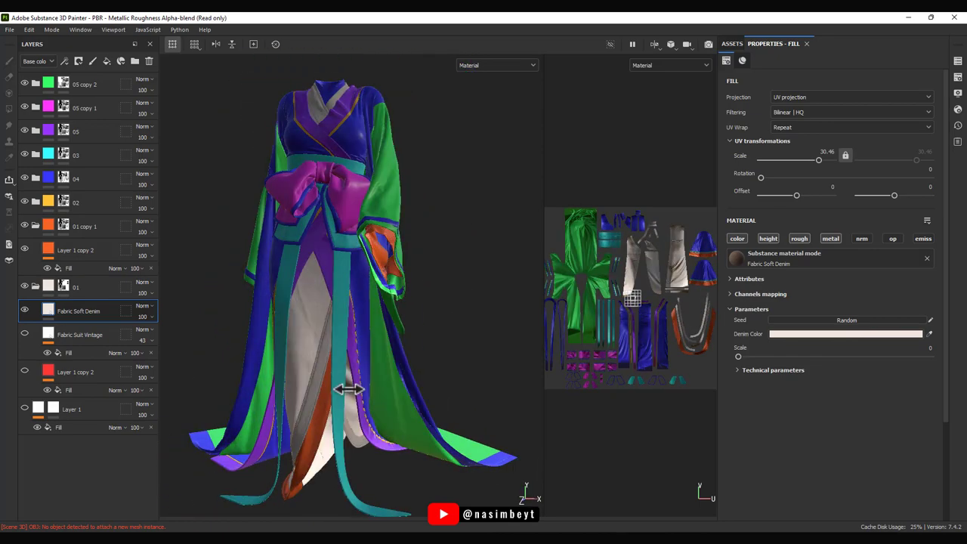
pyautogui.moveTo(341, 414)
pyautogui.keyDown('alt'); pyautogui.mouseDown()
pyautogui.moveTo(392, 468)
pyautogui.moveTo(409, 469)
pyautogui.mouseUp(); pyautogui.keyUp('alt')
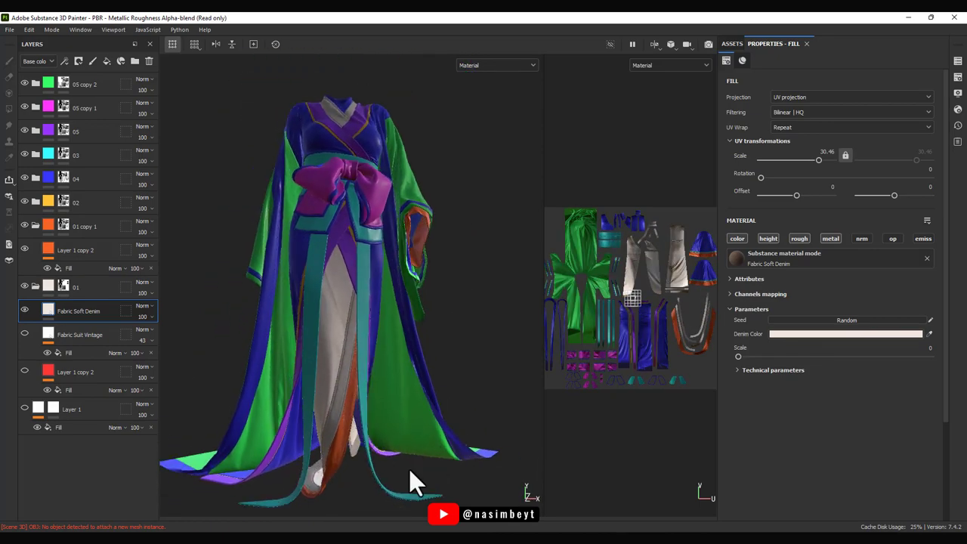
pyautogui.moveTo(357, 476)
pyautogui.keyDown('shift'); pyautogui.mouseDown(button='right')
pyautogui.moveTo(378, 471)
pyautogui.moveTo(316, 472)
pyautogui.moveTo(350, 473)
pyautogui.mouseUp(button='right'); pyautogui.keyUp('shift')
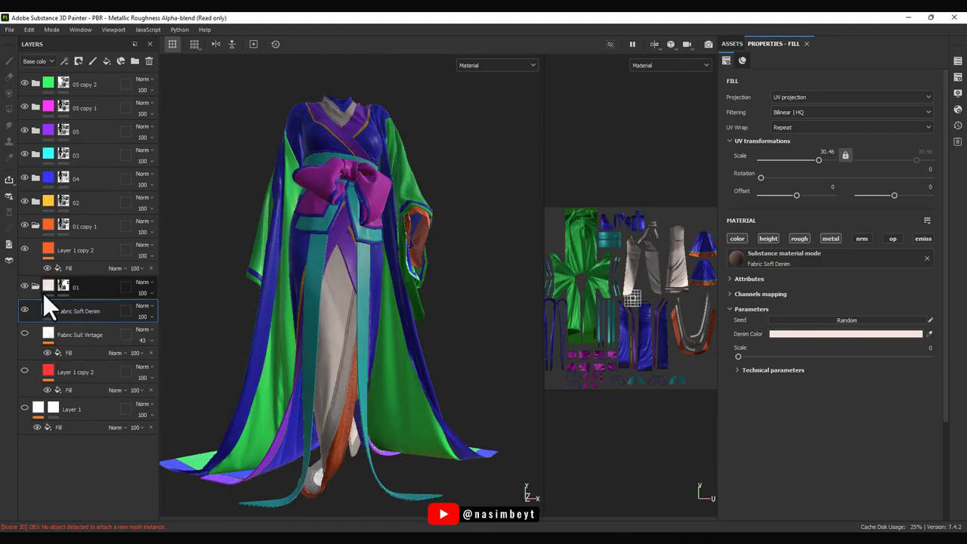
# Duplicate the denim layer into folder 01 copy 1 and enable its opacity channel.
pyautogui.hotkey('ctrl', 'd')
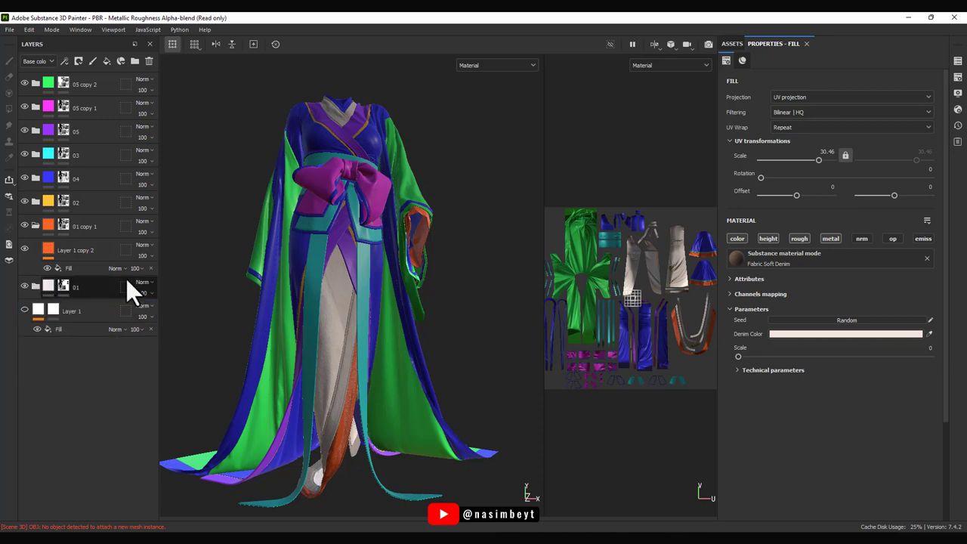
pyautogui.moveTo(89, 309); pyautogui.dragTo(78, 240)
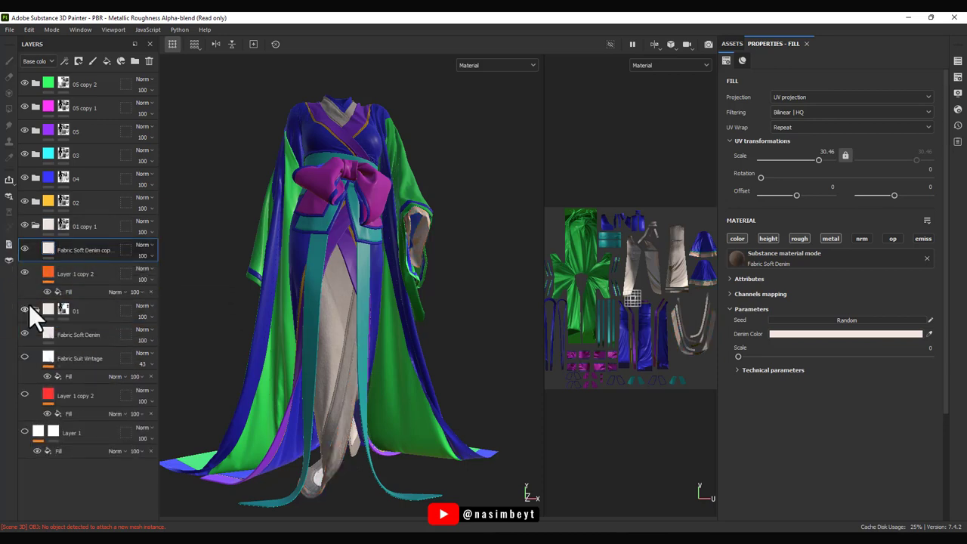
pyautogui.click(892, 239)
# Turn the model sideways and review the denim's technical parameters.
pyautogui.keyDown('alt'); pyautogui.moveTo(335, 470); pyautogui.dragTo(414, 468); pyautogui.keyUp('alt')
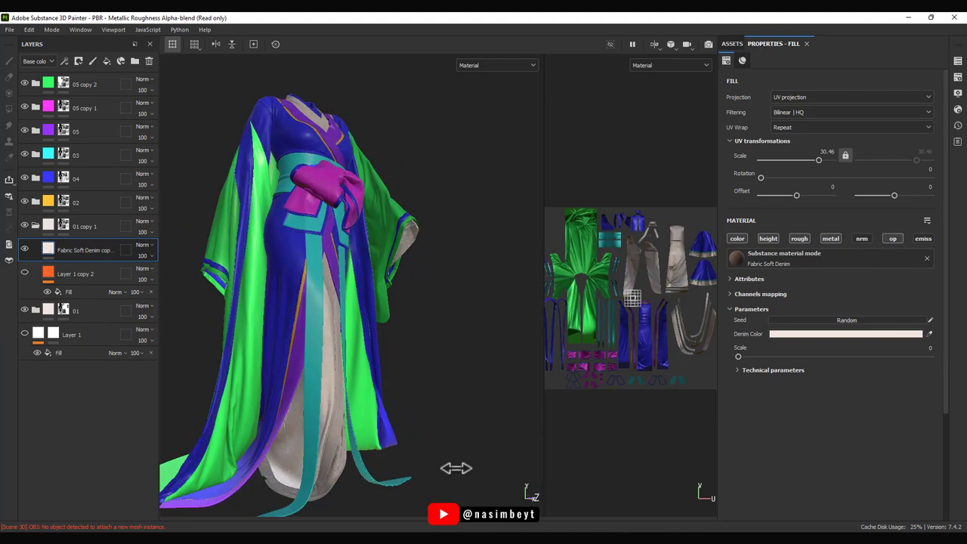
pyautogui.click(742, 372)
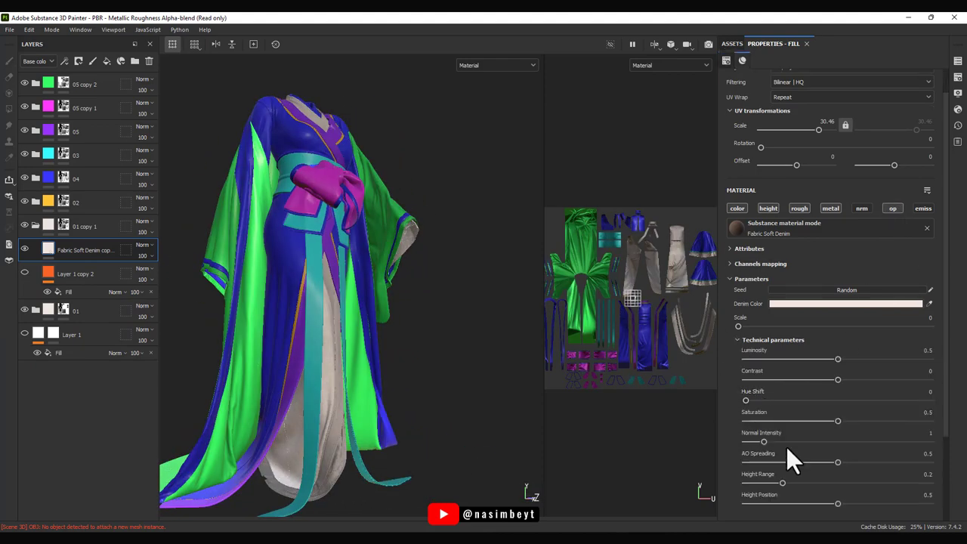
pyautogui.scroll(-2, 791, 458)
pyautogui.scroll(2, 794, 472)
pyautogui.click(744, 370)
# Browse the shader presets in the display settings without changing anything.
pyautogui.click(957, 93)
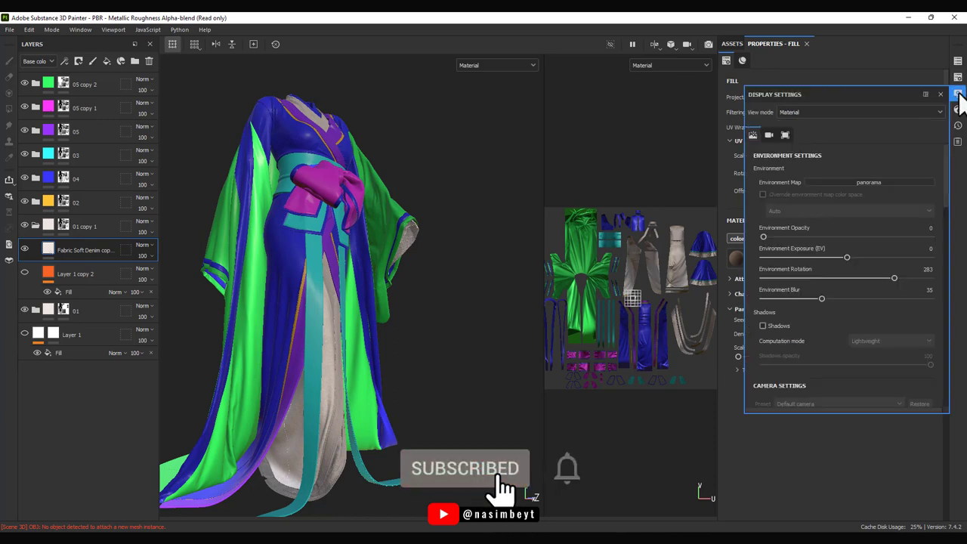
pyautogui.click(958, 109)
pyautogui.click(856, 141)
pyautogui.moveTo(837, 241)
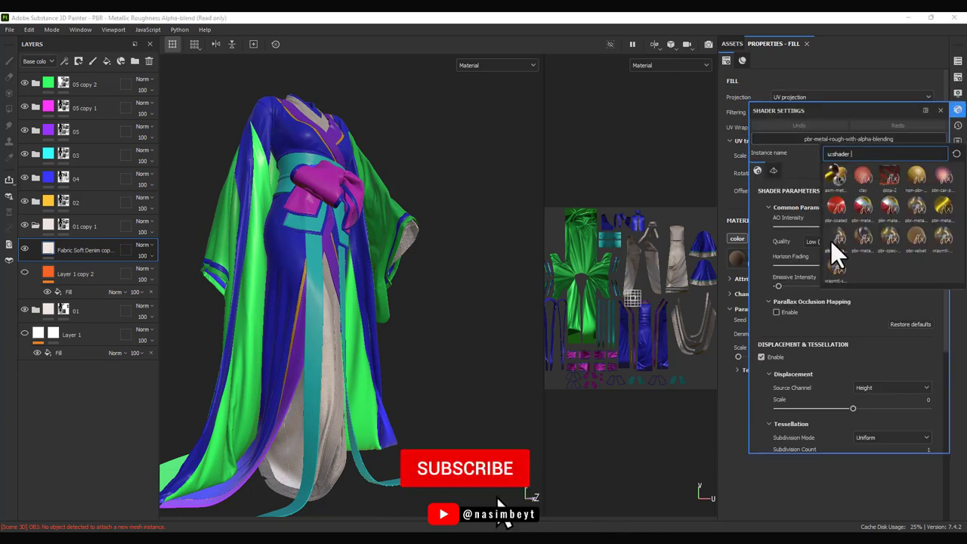
pyautogui.press('Escape')
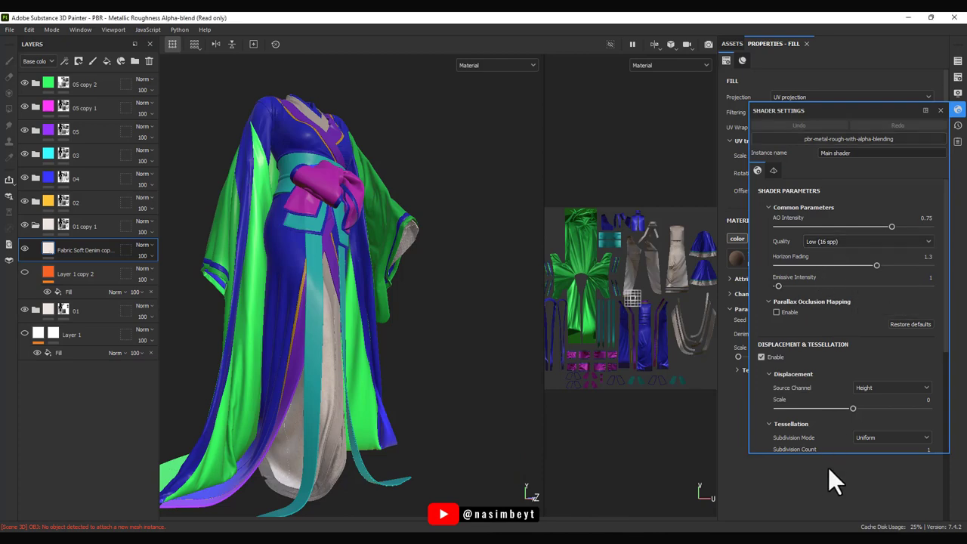
pyautogui.click(958, 110)
# Adjust the Fabric Soft Denim layer opacity, settling at 32.
pyautogui.moveTo(458, 394); pyautogui.dragTo(82, 242)
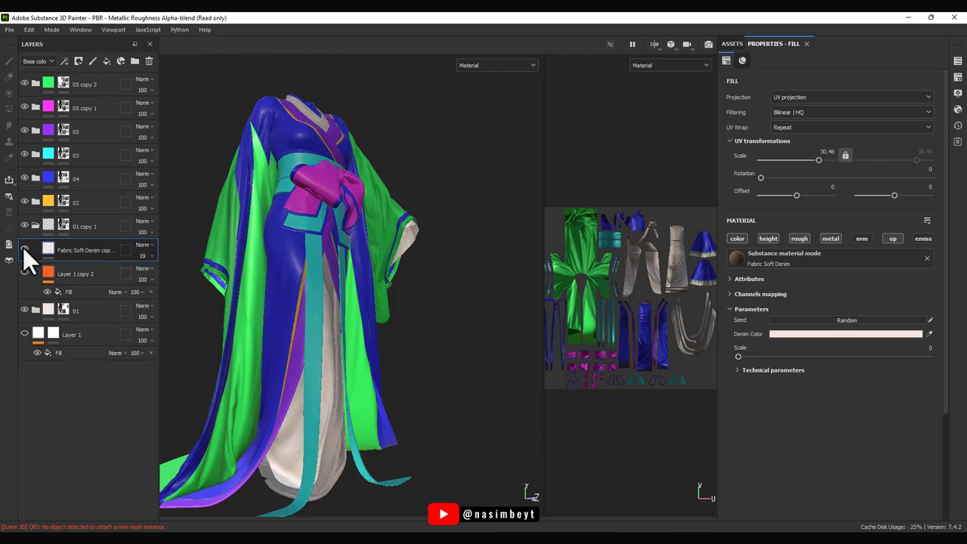
pyautogui.scroll(2, 421, 222)
pyautogui.scroll(3, 421, 241)
pyautogui.scroll(3, 408, 311)
pyautogui.moveTo(409, 310)
pyautogui.keyDown('alt'); pyautogui.mouseDown()
pyautogui.moveTo(339, 309)
pyautogui.moveTo(415, 326)
pyautogui.mouseUp(); pyautogui.keyUp('alt')
pyautogui.moveTo(150, 275)
pyautogui.mouseDown()
pyautogui.moveTo(452, 370)
pyautogui.moveTo(536, 367)
pyautogui.moveTo(462, 343)
pyautogui.moveTo(463, 305)
pyautogui.mouseUp()
pyautogui.scroll(-3, 458, 369)
pyautogui.scroll(-2, 461, 343)
# Move Layer 1 copy 2 into folder 04 and add a Brass Pure fill layer.
pyautogui.click(35, 225)
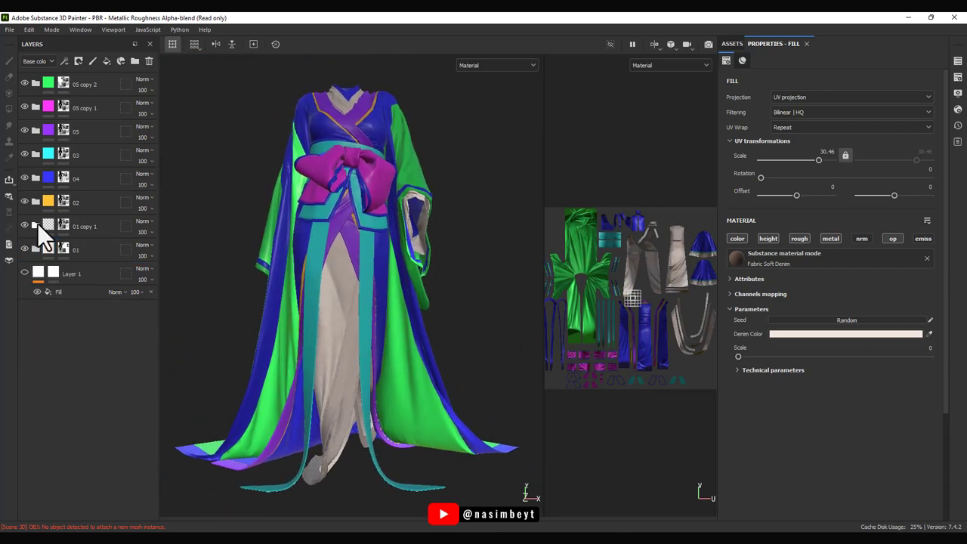
pyautogui.moveTo(47, 249); pyautogui.dragTo(45, 199)
pyautogui.click(732, 43)
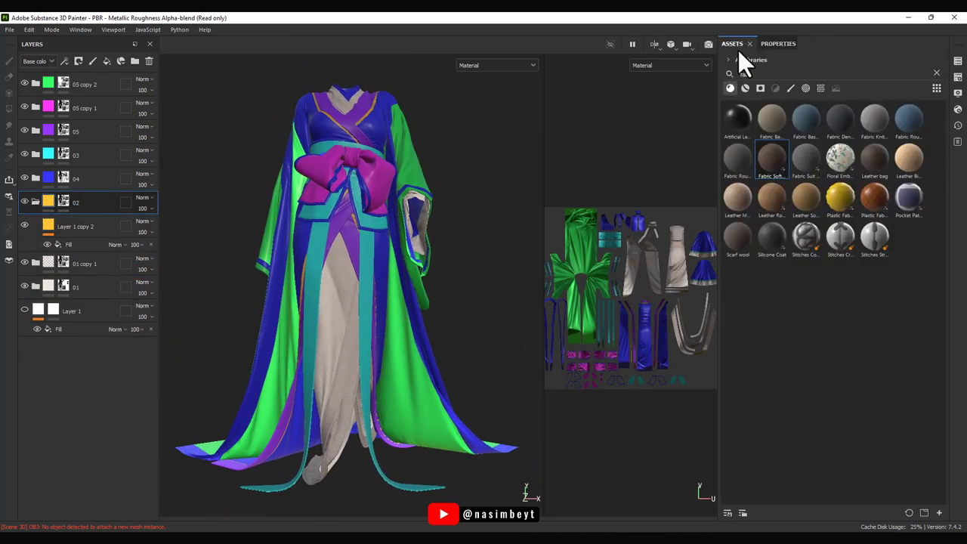
pyautogui.moveTo(907, 117); pyautogui.dragTo(80, 215)
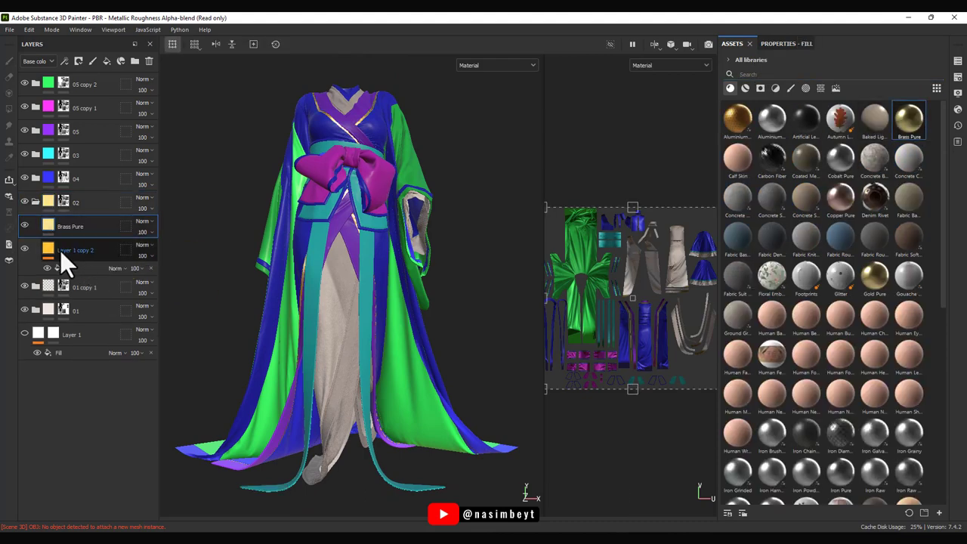
pyautogui.moveTo(72, 248); pyautogui.dragTo(35, 175)
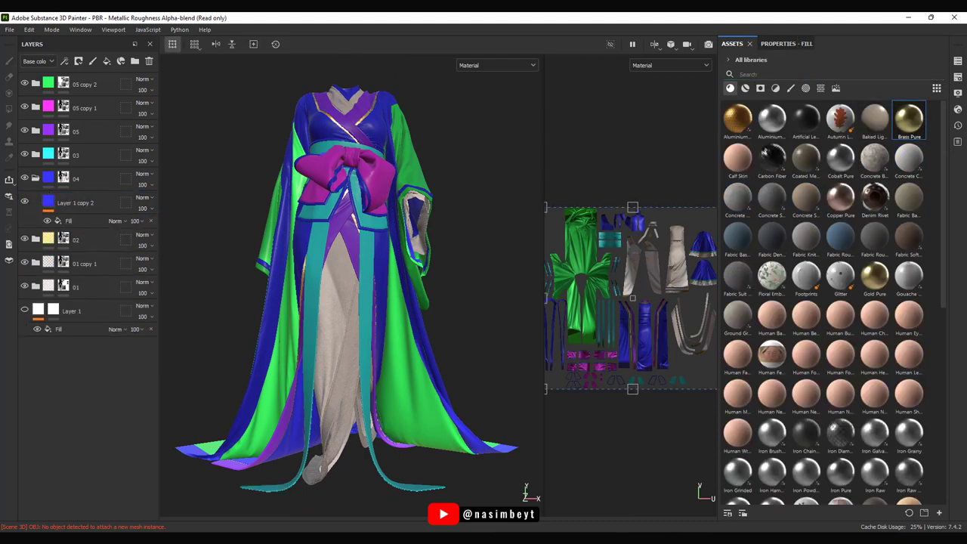
# Select four Yuzen .sbsar files (03, 10, 21, 28) in Explorer and drop them onto Assets.
pyautogui.moveTo(474, 61); pyautogui.dragTo(416, 47)
pyautogui.moveTo(598, 190); pyautogui.dragTo(685, 190)
pyautogui.moveTo(333, 188); pyautogui.dragTo(305, 188)
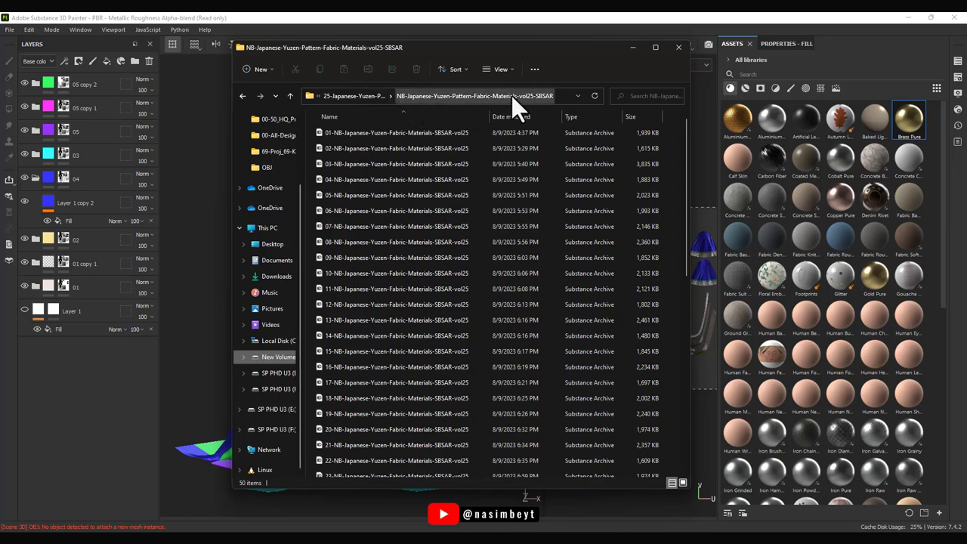
pyautogui.click(344, 134)
pyautogui.click(374, 163)
pyautogui.keyDown('ctrl'); pyautogui.click(343, 272); pyautogui.keyUp('ctrl')
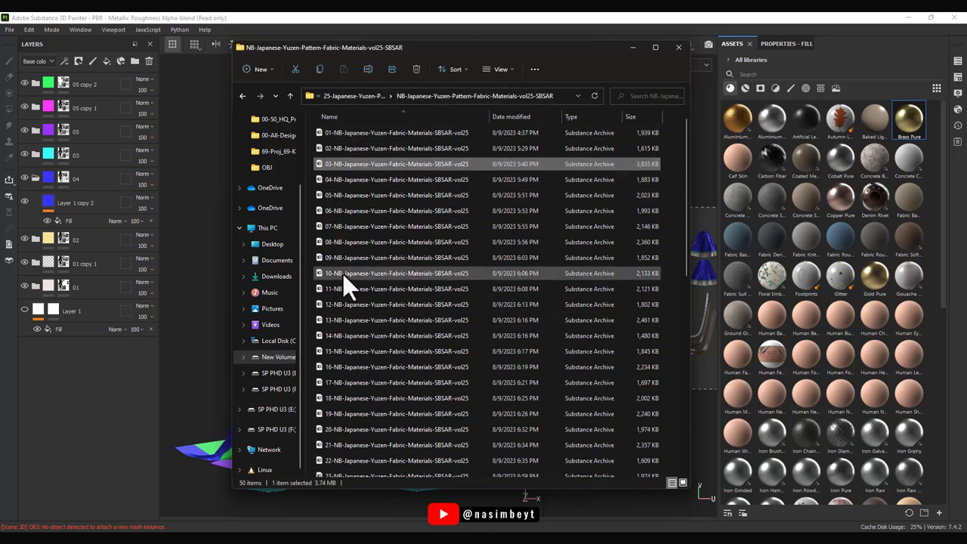
pyautogui.scroll(-2, 347, 291)
pyautogui.keyDown('ctrl'); pyautogui.click(353, 359); pyautogui.keyUp('ctrl')
pyautogui.scroll(-5, 353, 359)
pyautogui.keyDown('ctrl'); pyautogui.click(351, 386); pyautogui.keyUp('ctrl')
pyautogui.moveTo(350, 387); pyautogui.dragTo(910, 411)
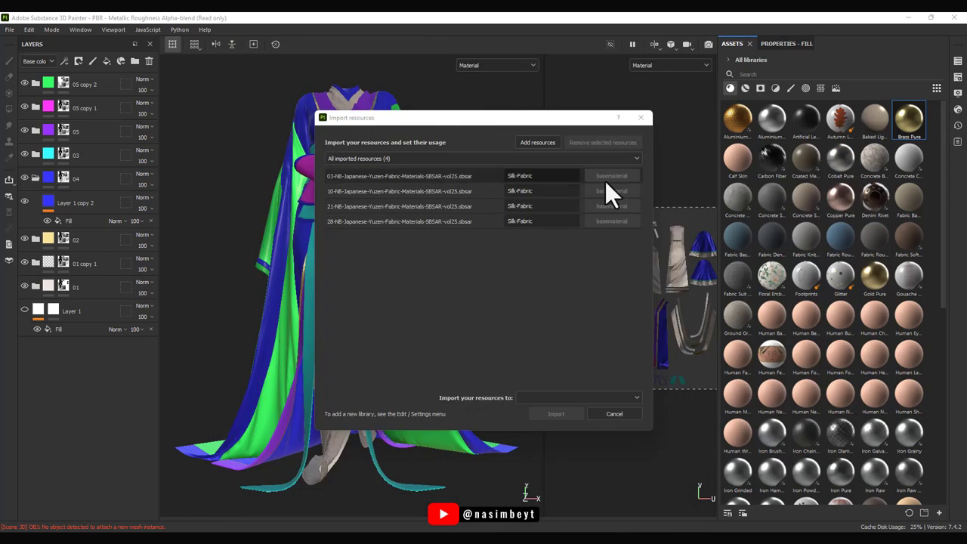
pyautogui.click(578, 397)
# Import the four silk materials into the project and place one as a new layer.
pyautogui.click(570, 421)
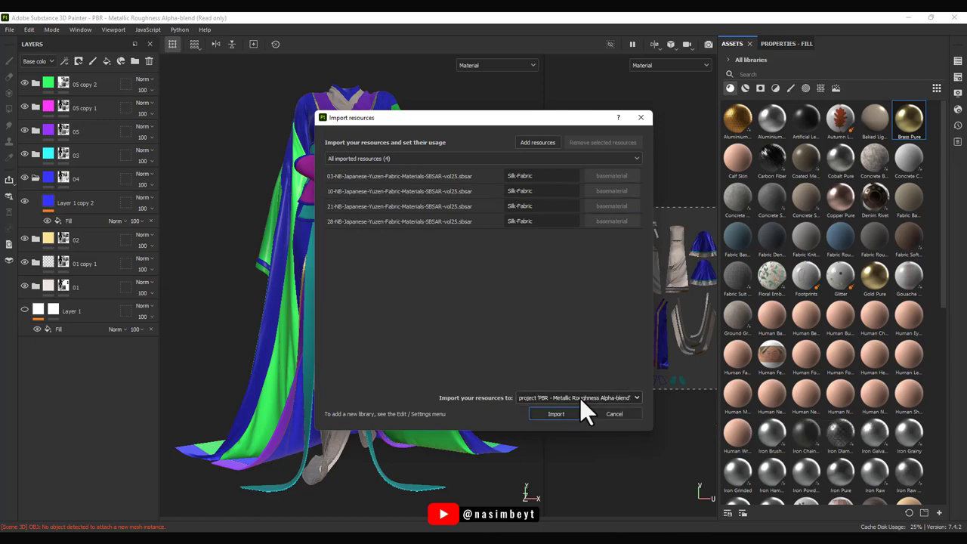
pyautogui.click(557, 413)
pyautogui.moveTo(839, 117); pyautogui.dragTo(83, 195)
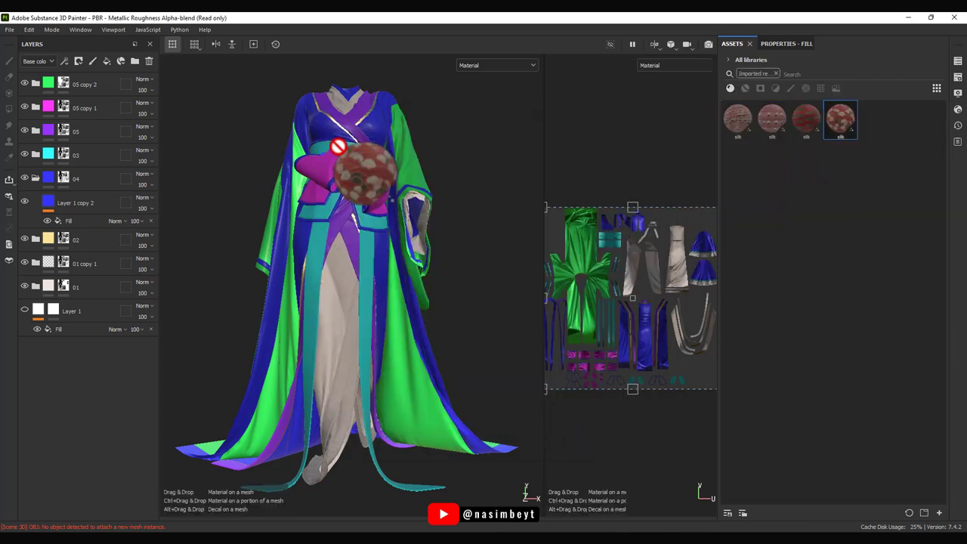
pyautogui.click(24, 225)
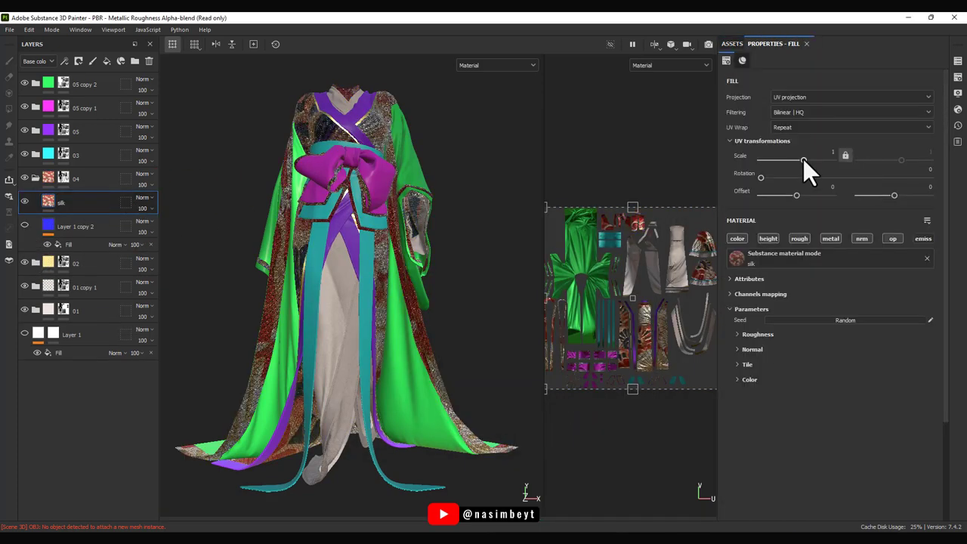
pyautogui.moveTo(803, 159); pyautogui.dragTo(810, 159)
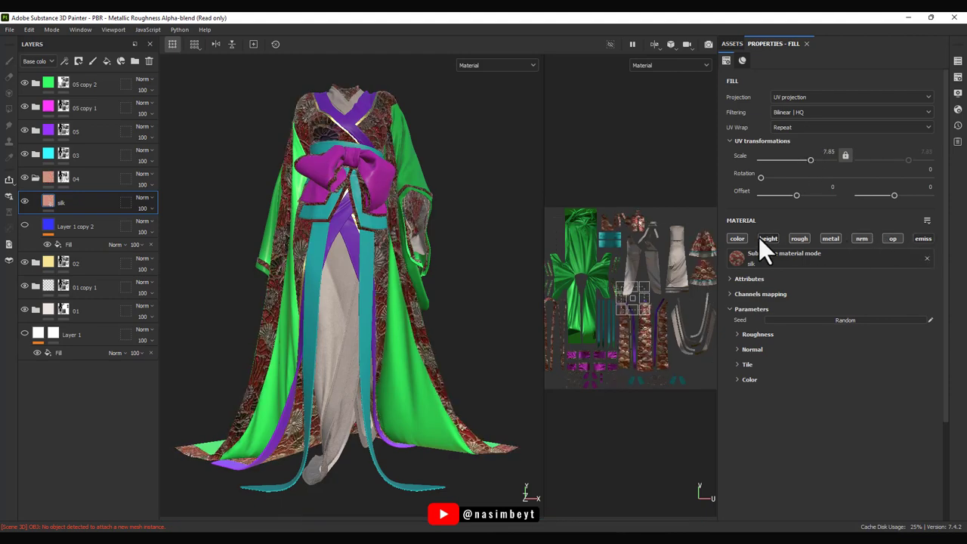
pyautogui.keyDown('alt'); pyautogui.moveTo(266, 390); pyautogui.dragTo(397, 425); pyautogui.keyUp('alt')
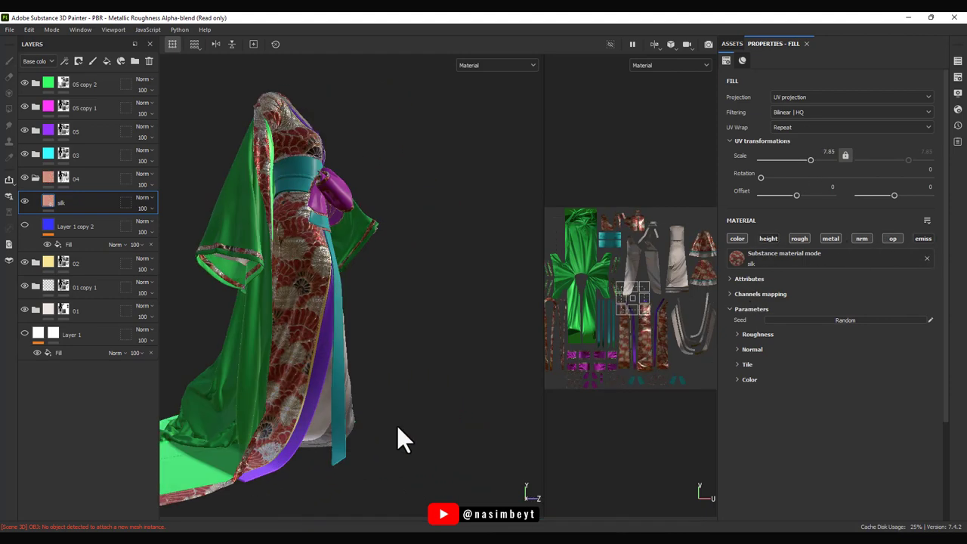
# Move the silk layer near the top of the stack and set its UV Scale to 9.66.
pyautogui.moveTo(70, 201); pyautogui.dragTo(70, 83)
pyautogui.click(25, 261)
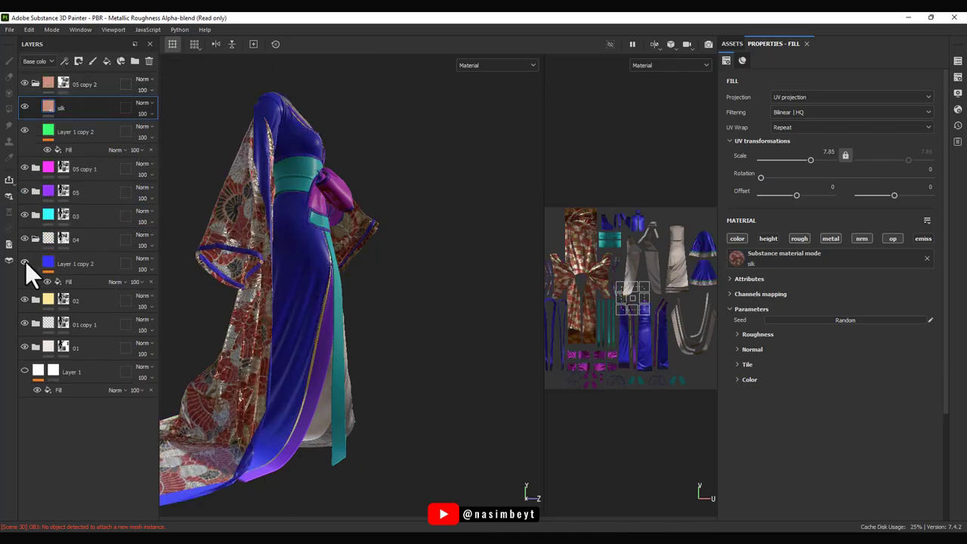
pyautogui.click(24, 130)
pyautogui.moveTo(331, 276)
pyautogui.keyDown('alt'); pyautogui.mouseDown()
pyautogui.moveTo(342, 351)
pyautogui.moveTo(613, 367)
pyautogui.moveTo(458, 356)
pyautogui.moveTo(468, 340)
pyautogui.mouseUp(); pyautogui.keyUp('alt')
pyautogui.scroll(-3, 458, 356)
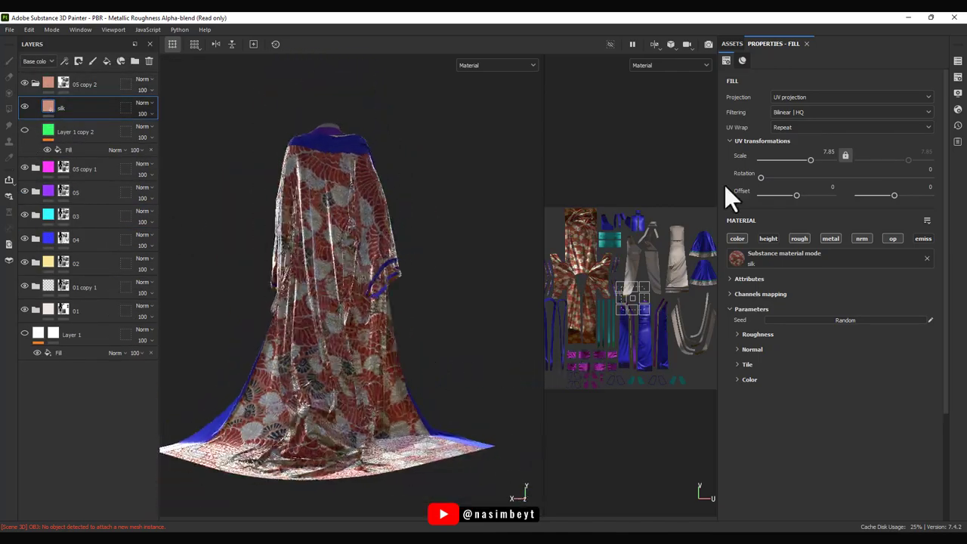
pyautogui.moveTo(811, 160); pyautogui.dragTo(813, 160)
pyautogui.keyDown('alt'); pyautogui.moveTo(435, 363); pyautogui.dragTo(356, 355); pyautogui.keyUp('alt')
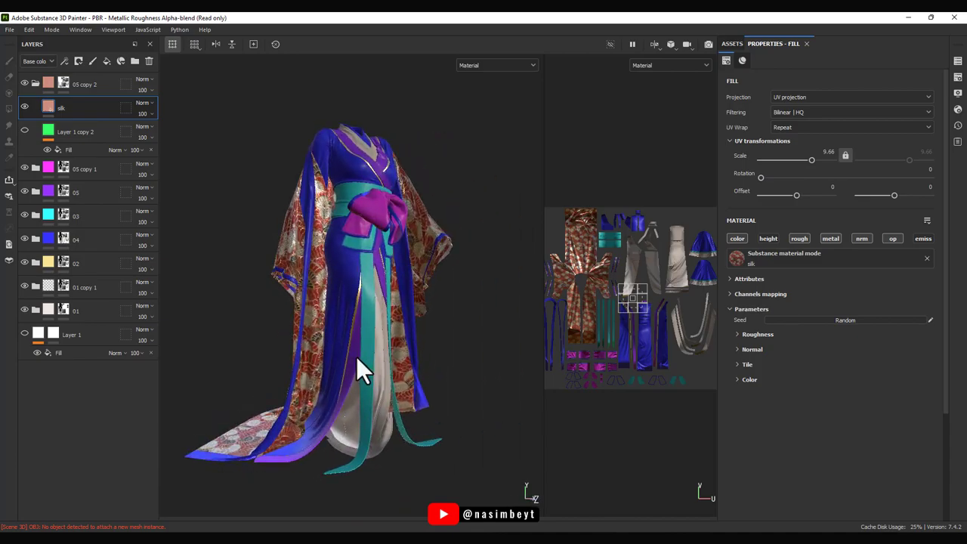
pyautogui.click(51, 30)
# Preview the kimono in Iray, rotating the outdoor environment and orbiting, then return to painting.
pyautogui.click(72, 53)
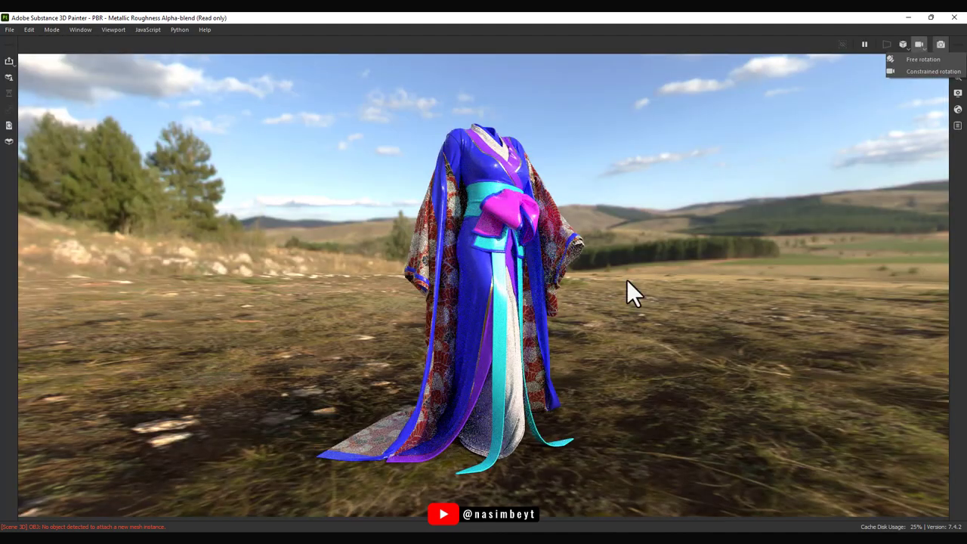
pyautogui.keyDown('alt'); pyautogui.moveTo(573, 352); pyautogui.dragTo(658, 417); pyautogui.keyUp('alt')
pyautogui.scroll(3, 503, 358)
pyautogui.scroll(3, 461, 350)
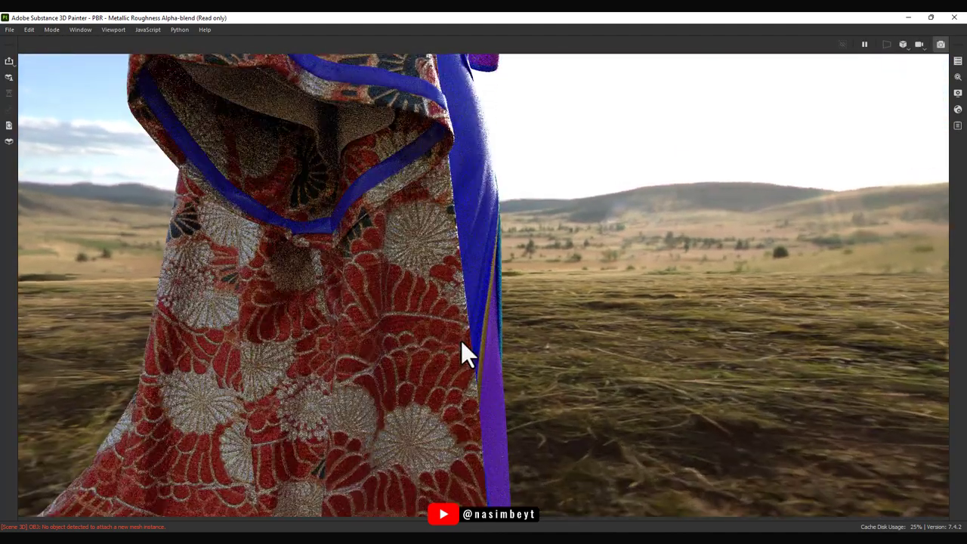
pyautogui.scroll(-4, 462, 350)
pyautogui.scroll(-3, 473, 344)
pyautogui.keyDown('shift'); pyautogui.moveTo(500, 351); pyautogui.dragTo(612, 372, button='right'); pyautogui.keyUp('shift')
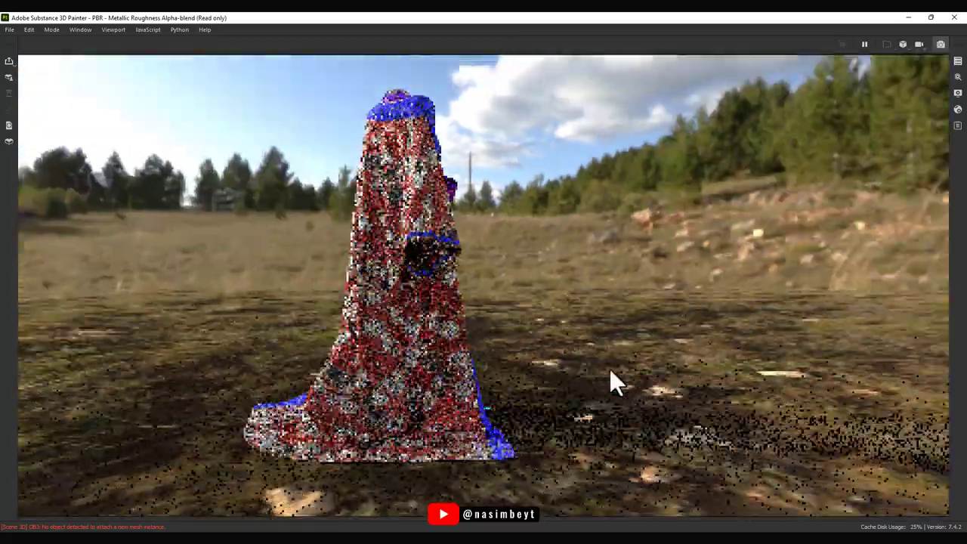
pyautogui.moveTo(610, 368)
pyautogui.keyDown('alt'); pyautogui.mouseDown()
pyautogui.moveTo(570, 411)
pyautogui.moveTo(492, 436)
pyautogui.moveTo(516, 408)
pyautogui.moveTo(590, 441)
pyautogui.moveTo(575, 412)
pyautogui.mouseUp(); pyautogui.keyUp('alt')
pyautogui.press('F9')
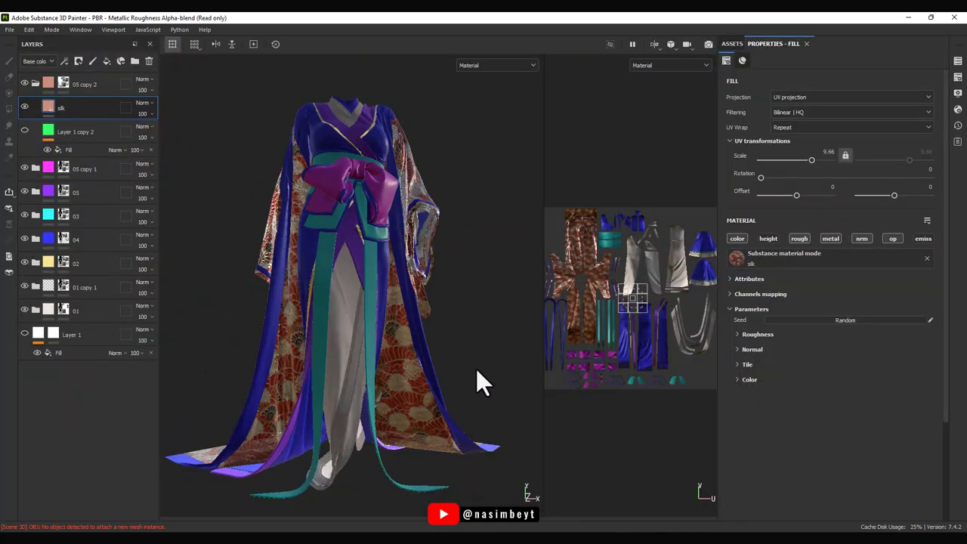
# Drop another silk material into folder 04 at UV scale 37.13 with its roughness channel off.
pyautogui.click(732, 43)
pyautogui.click(36, 239)
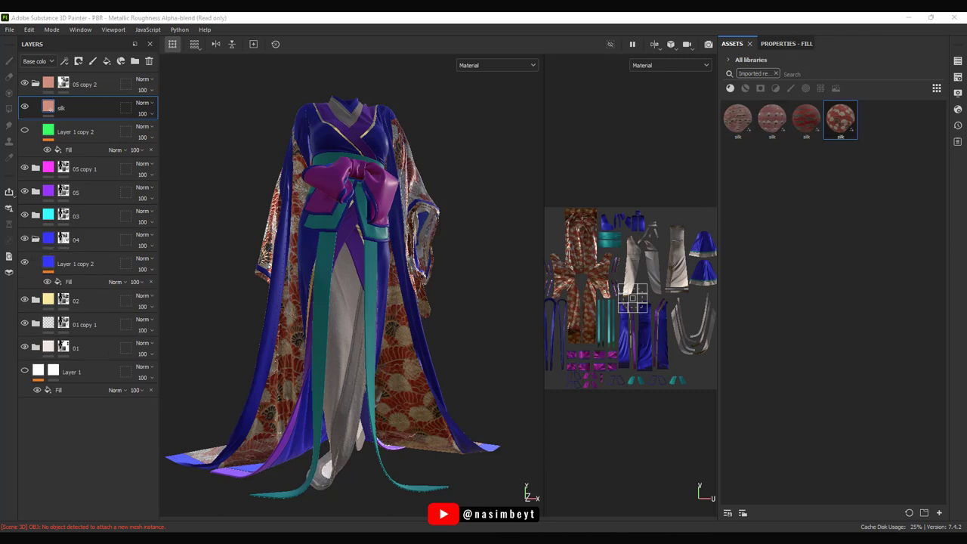
pyautogui.moveTo(772, 121); pyautogui.dragTo(76, 253)
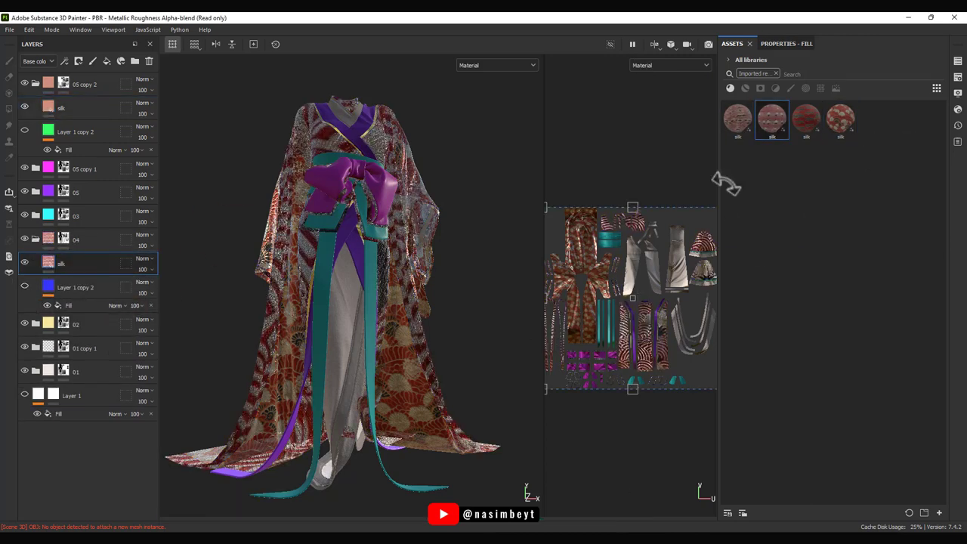
pyautogui.moveTo(779, 160); pyautogui.dragTo(820, 160)
pyautogui.keyDown('alt'); pyautogui.moveTo(423, 302); pyautogui.dragTo(443, 309); pyautogui.keyUp('alt')
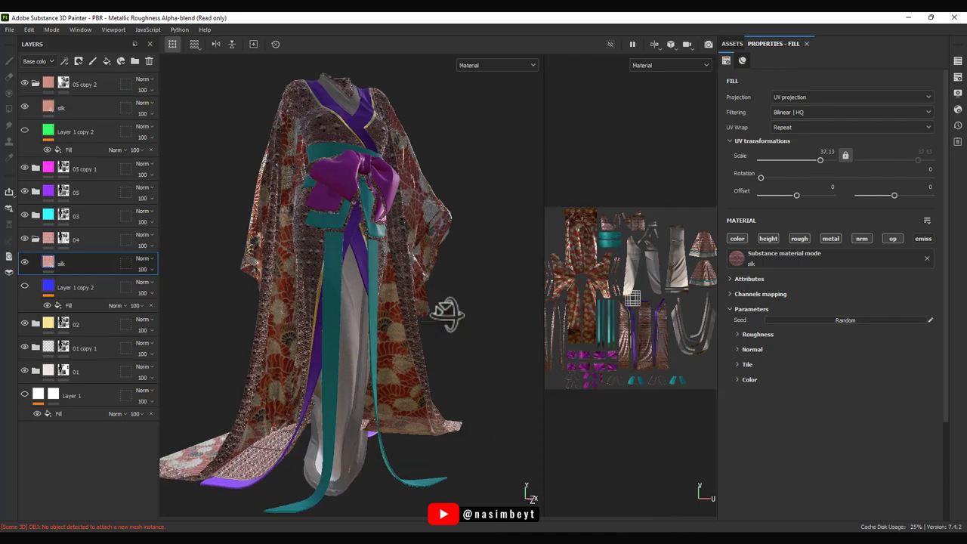
pyautogui.scroll(5, 322, 236)
pyautogui.scroll(-5, 322, 236)
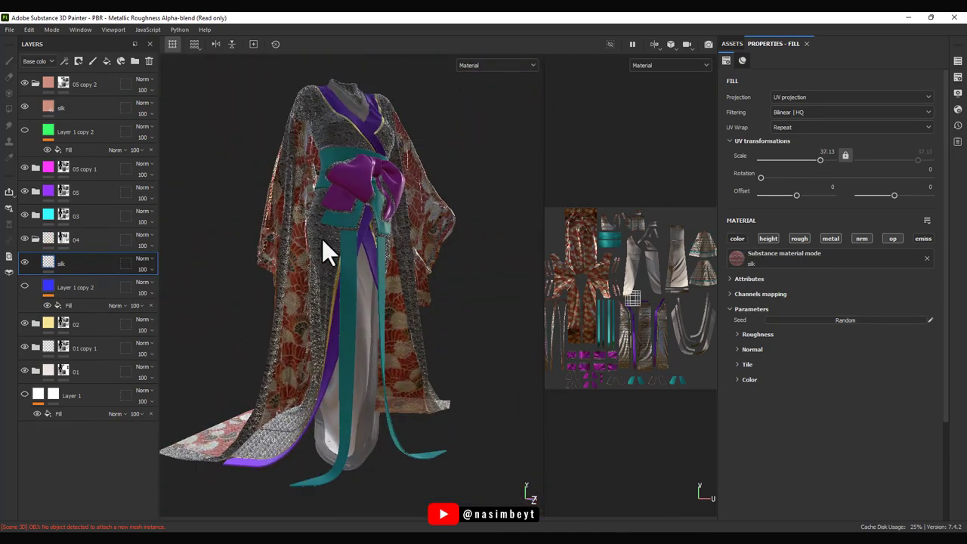
pyautogui.keyDown('alt'); pyautogui.moveTo(322, 238); pyautogui.dragTo(417, 239); pyautogui.keyUp('alt')
pyautogui.click(787, 237)
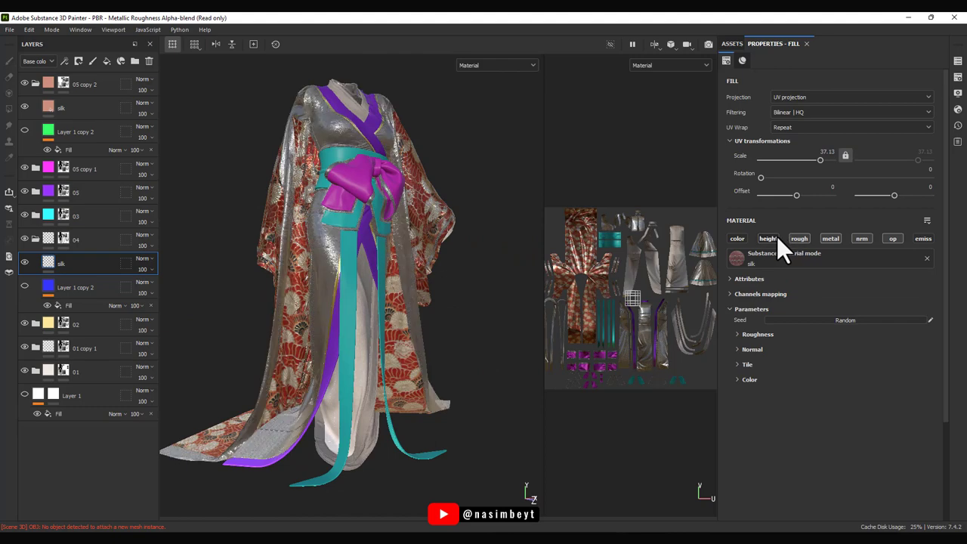
pyautogui.scroll(5, 342, 230)
pyautogui.scroll(-5, 339, 228)
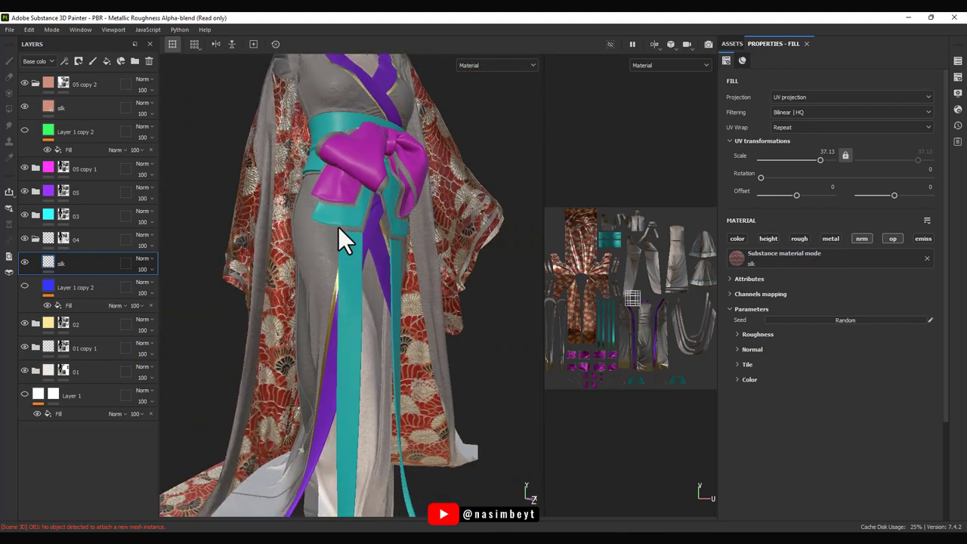
# Show the blue Layer 1 copy 2 fill above the silk layer and darken its base colour to near black.
pyautogui.click(24, 287)
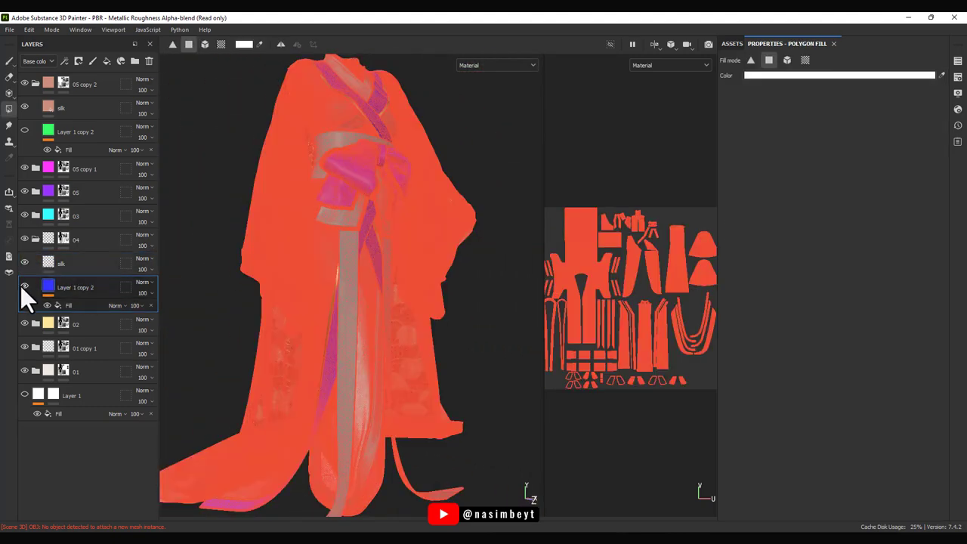
pyautogui.moveTo(72, 288); pyautogui.dragTo(91, 253)
pyautogui.click(94, 281)
pyautogui.click(733, 307)
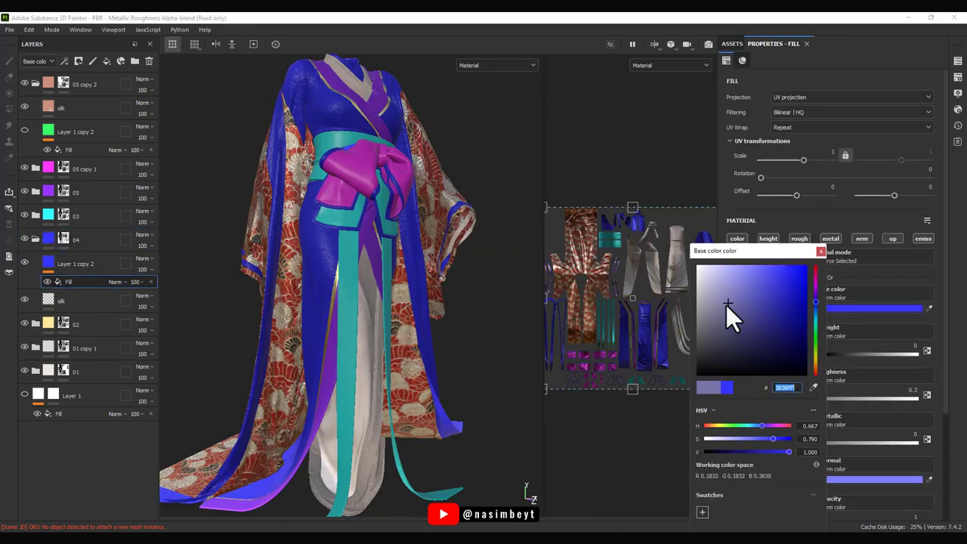
pyautogui.moveTo(726, 305); pyautogui.dragTo(694, 363)
pyautogui.click(820, 251)
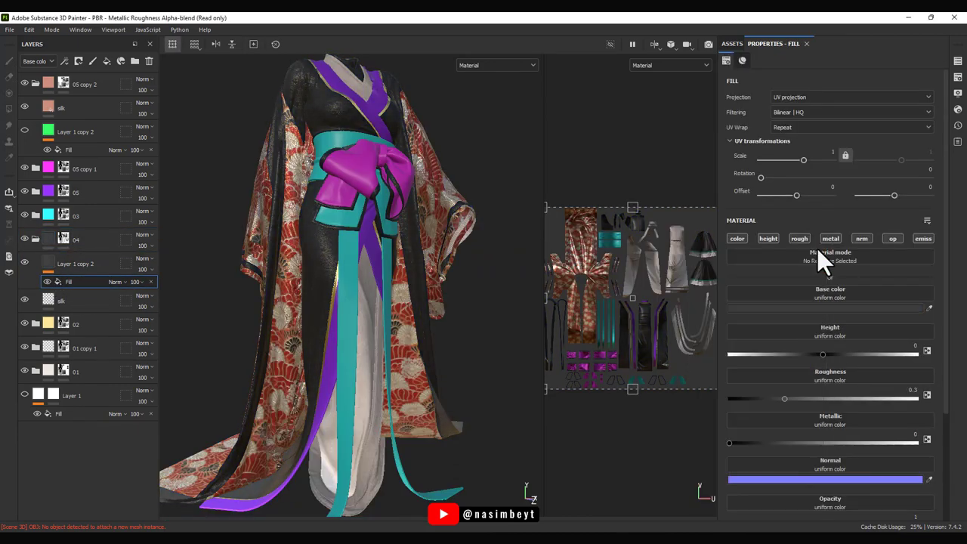
# Disable the fill's metal and roughness channels and move the cyan trim layer above folder 04.
pyautogui.click(835, 241)
pyautogui.click(800, 238)
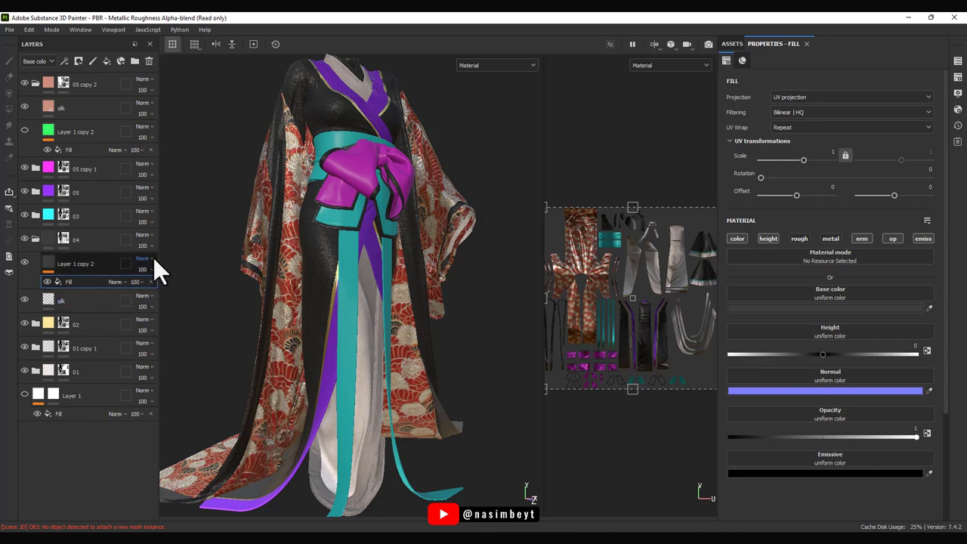
pyautogui.scroll(-1, 153, 257)
pyautogui.scroll(-1, 127, 281)
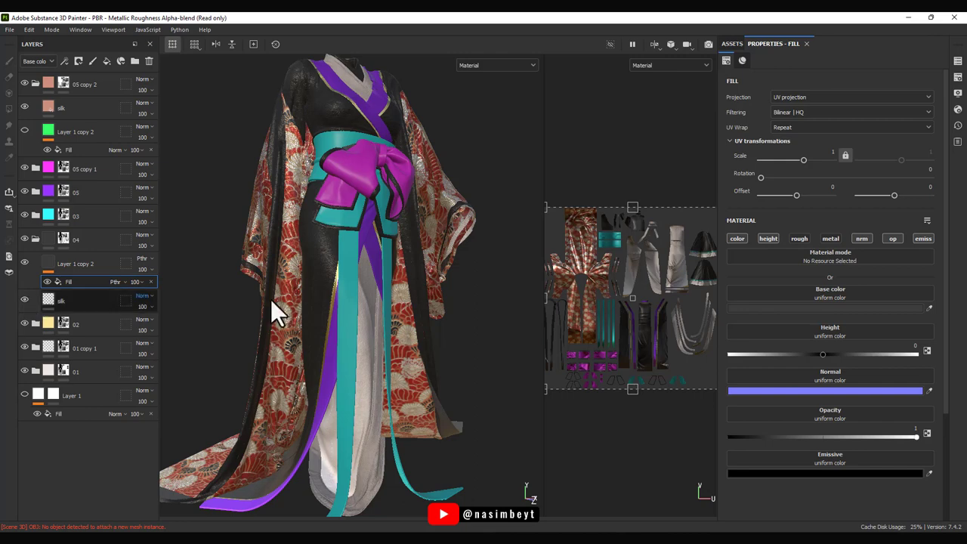
pyautogui.moveTo(440, 403)
pyautogui.keyDown('alt'); pyautogui.mouseDown()
pyautogui.moveTo(384, 443)
pyautogui.moveTo(408, 412)
pyautogui.moveTo(414, 463)
pyautogui.mouseUp(); pyautogui.keyUp('alt')
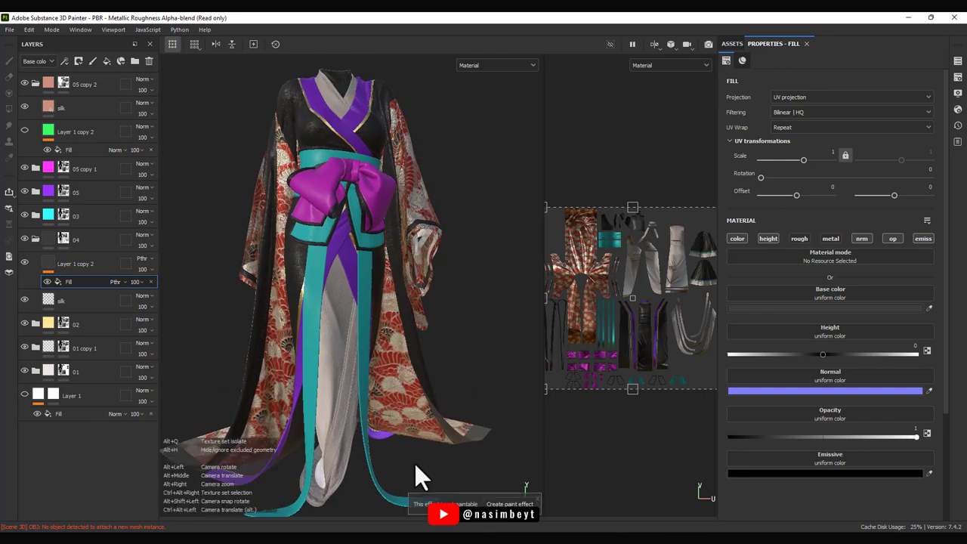
pyautogui.moveTo(61, 264); pyautogui.dragTo(36, 236)
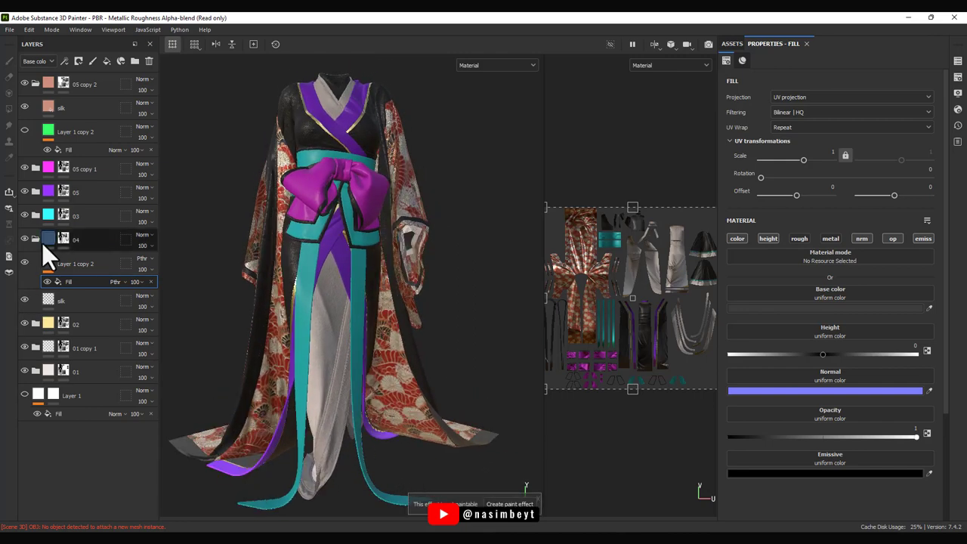
# Add a silk layer beneath the cyan trim and recolour the trim fill to red EF3434.
pyautogui.click(731, 43)
pyautogui.moveTo(737, 120); pyautogui.dragTo(74, 263)
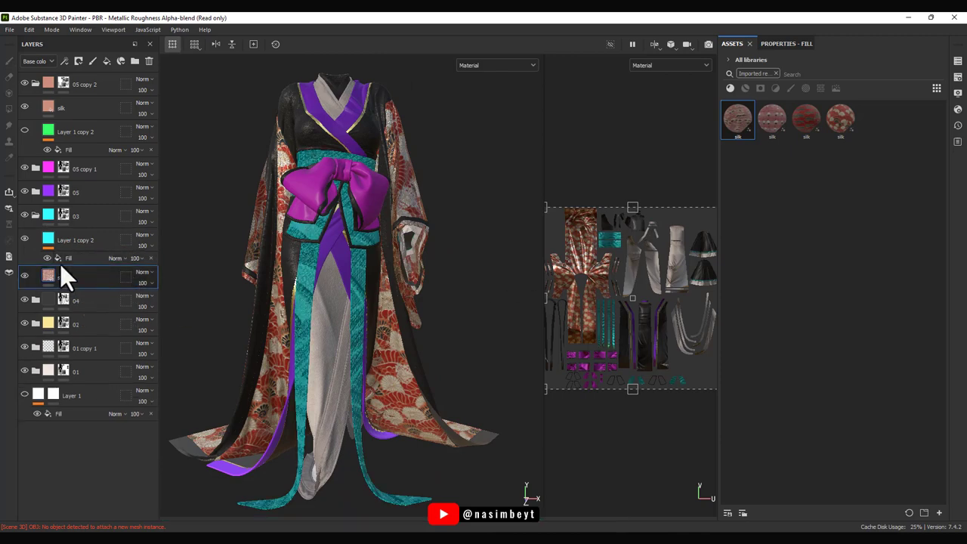
pyautogui.click(64, 259)
pyautogui.click(832, 309)
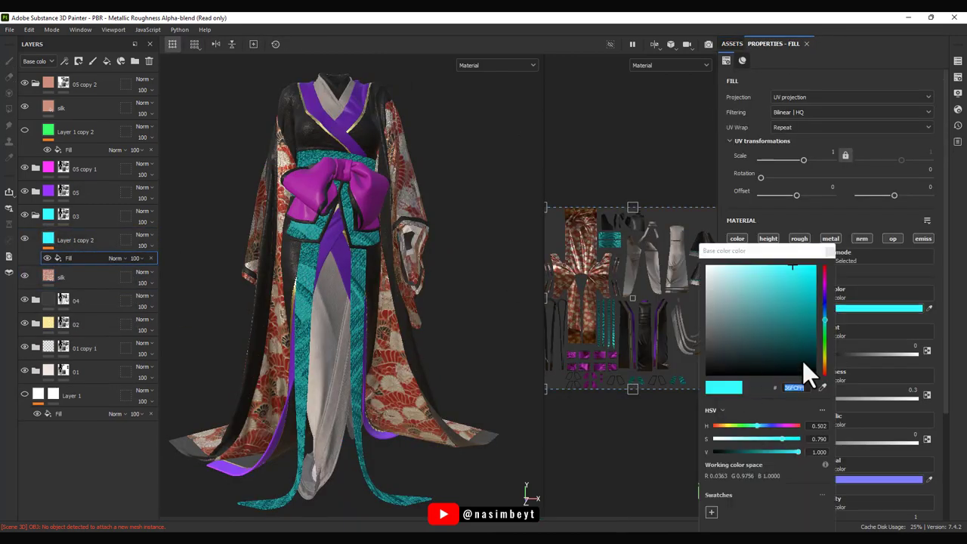
pyautogui.moveTo(825, 316)
pyautogui.mouseDown()
pyautogui.moveTo(824, 268)
pyautogui.moveTo(804, 280)
pyautogui.mouseUp()
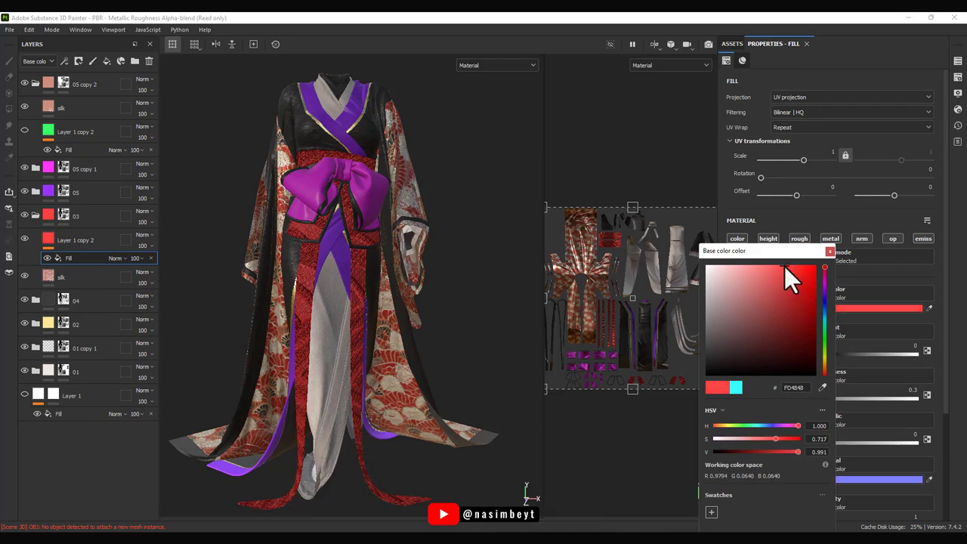
pyautogui.click(790, 272)
pyautogui.click(831, 251)
# Increase the trim fill's tiling and set the silk layer's scale to 15.
pyautogui.moveTo(803, 160); pyautogui.dragTo(830, 160)
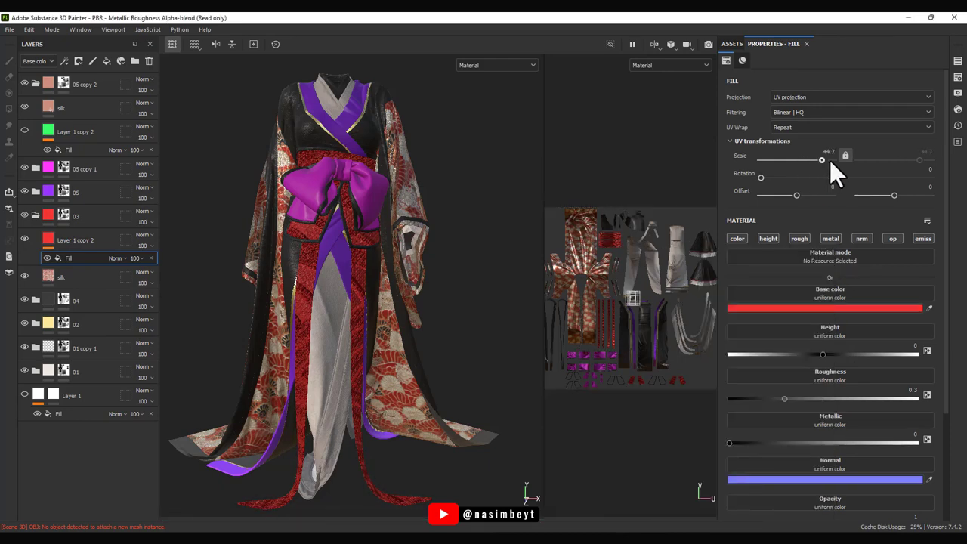
pyautogui.click(65, 276)
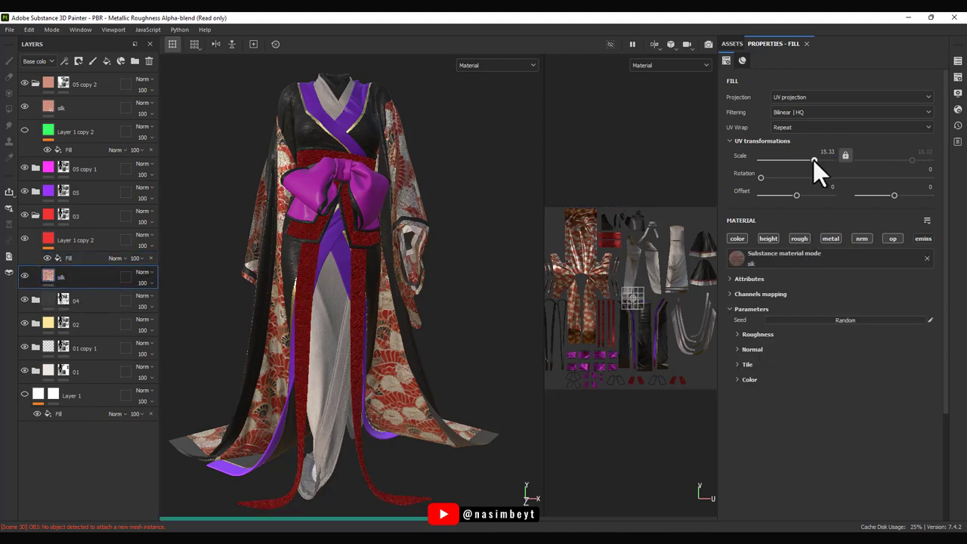
pyautogui.click(825, 150)
pyautogui.write('15')
pyautogui.press('Return')
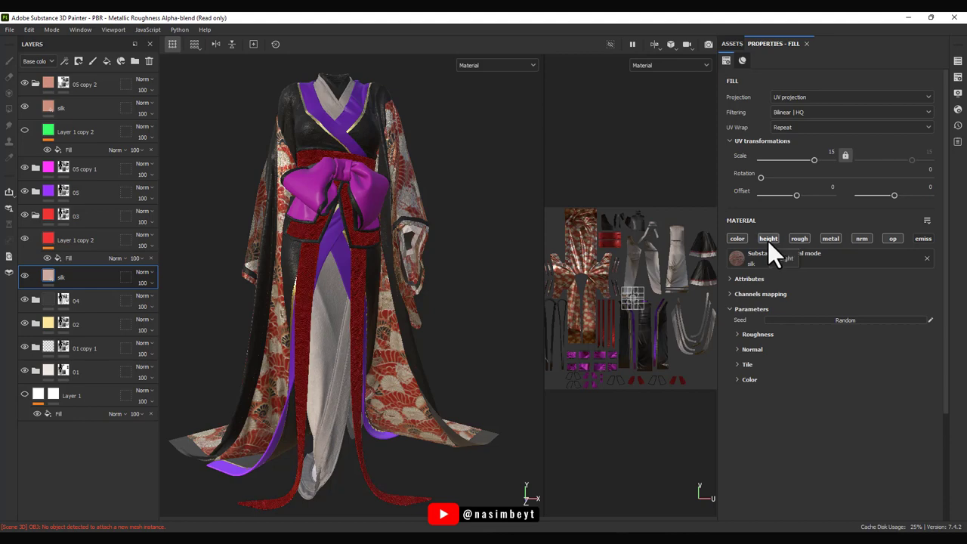
# Add a silk material inside group 05 with its UV scale set to 18.12.
pyautogui.click(33, 214)
pyautogui.keyDown('shift'); pyautogui.moveTo(332, 381); pyautogui.dragTo(363, 377, button='right'); pyautogui.keyUp('shift')
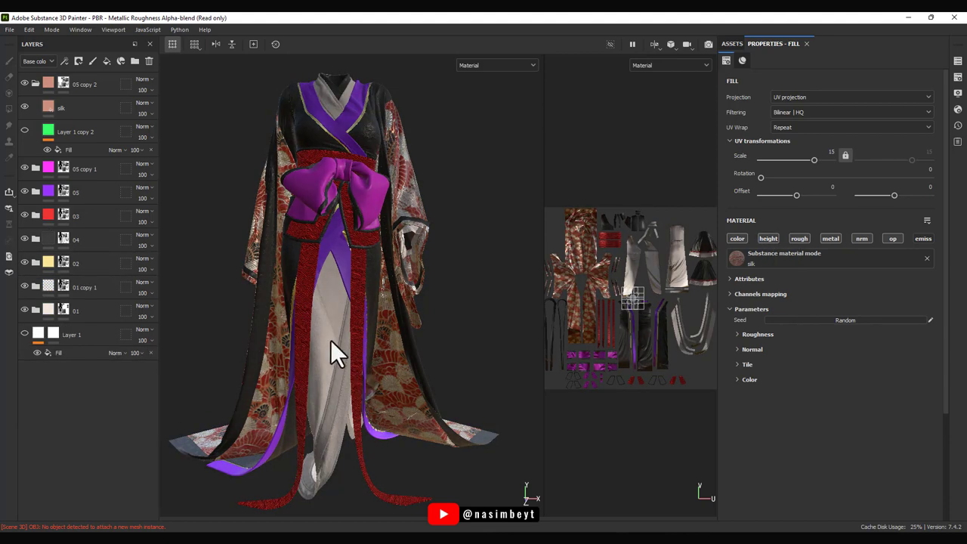
pyautogui.click(33, 191)
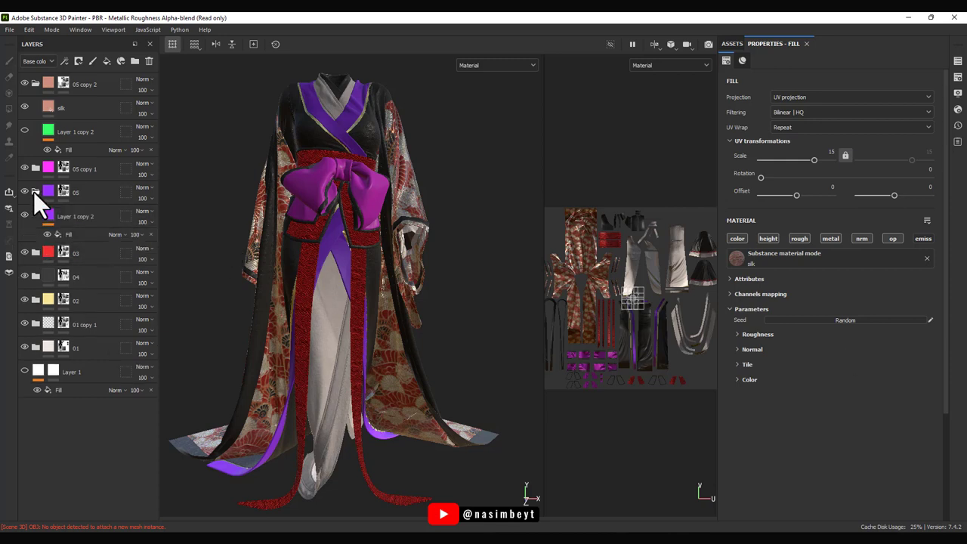
pyautogui.click(732, 43)
pyautogui.moveTo(741, 119); pyautogui.dragTo(78, 201)
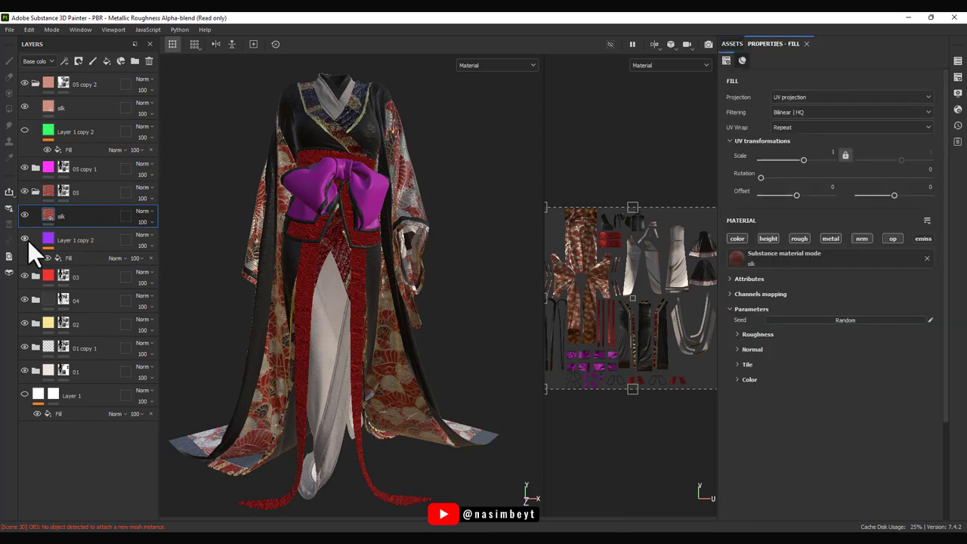
pyautogui.moveTo(809, 160); pyautogui.dragTo(814, 160)
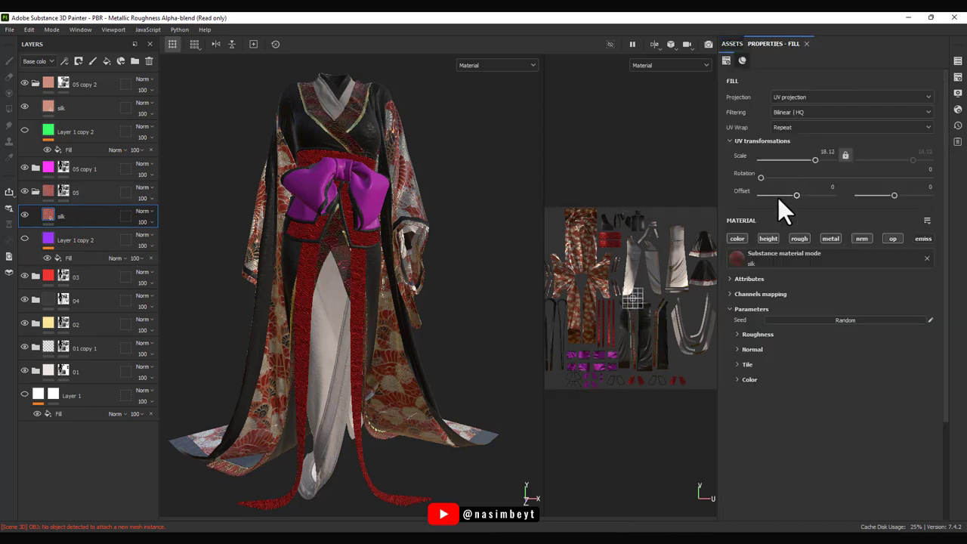
# Duplicate the silk layer into group 05 copy 1 so the bow gets red silk, then collapse the groups.
pyautogui.hotkey('ctrl', 'd')
pyautogui.moveTo(81, 211)
pyautogui.mouseDown()
pyautogui.moveTo(87, 181)
pyautogui.moveTo(26, 196)
pyautogui.mouseUp()
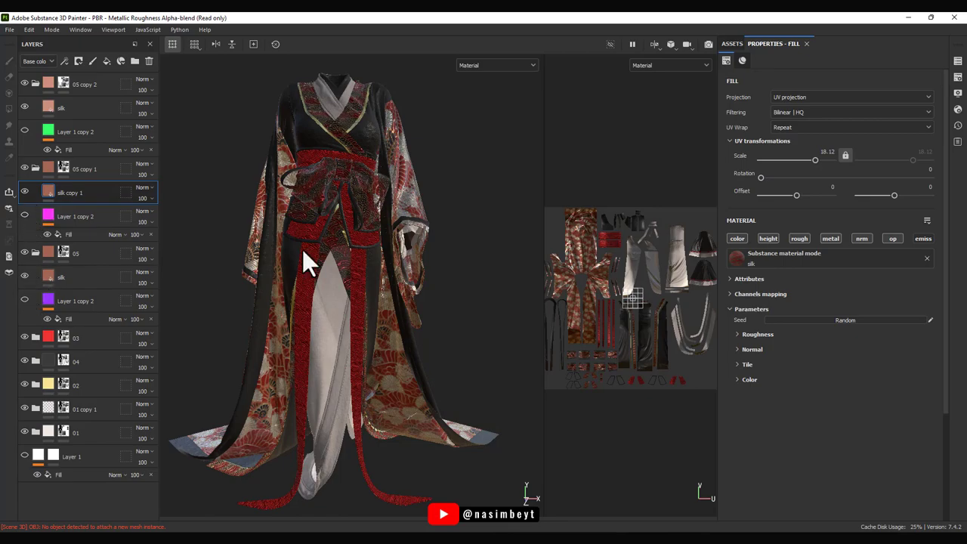
pyautogui.click(36, 168)
pyautogui.click(35, 192)
pyautogui.click(35, 84)
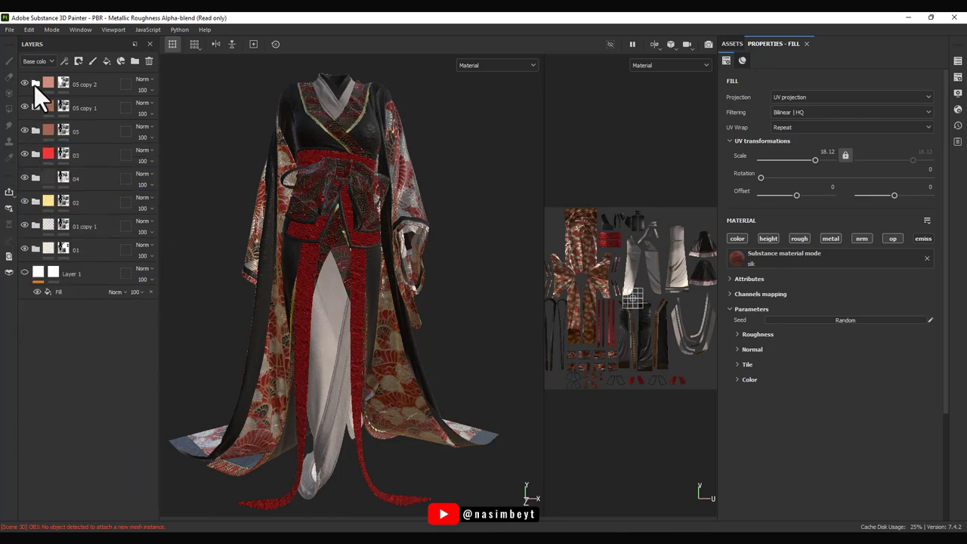
# Preview the kimono in the Iray outdoor render, rotating the environment and orbiting around the sleeve.
pyautogui.press('F10')
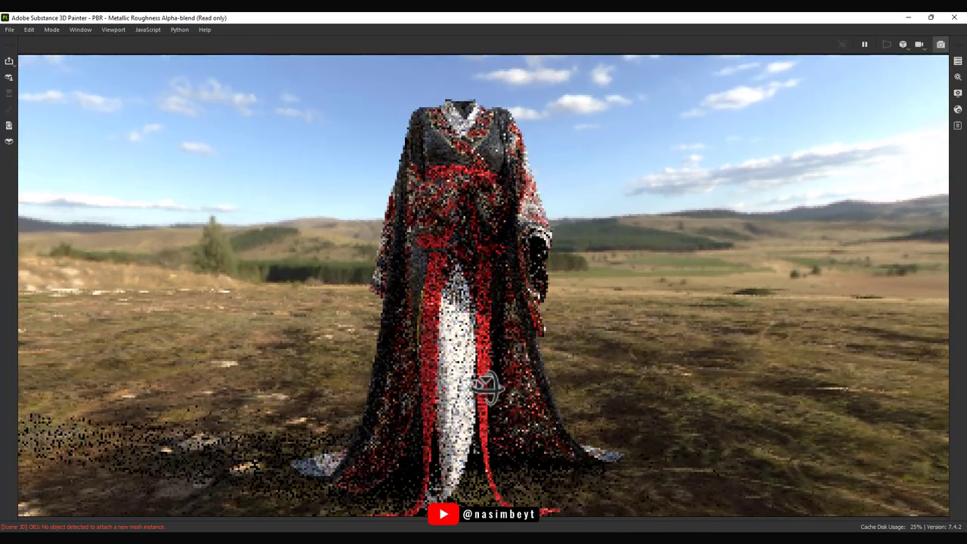
pyautogui.keyDown('shift'); pyautogui.moveTo(443, 400); pyautogui.dragTo(503, 399, button='right'); pyautogui.keyUp('shift')
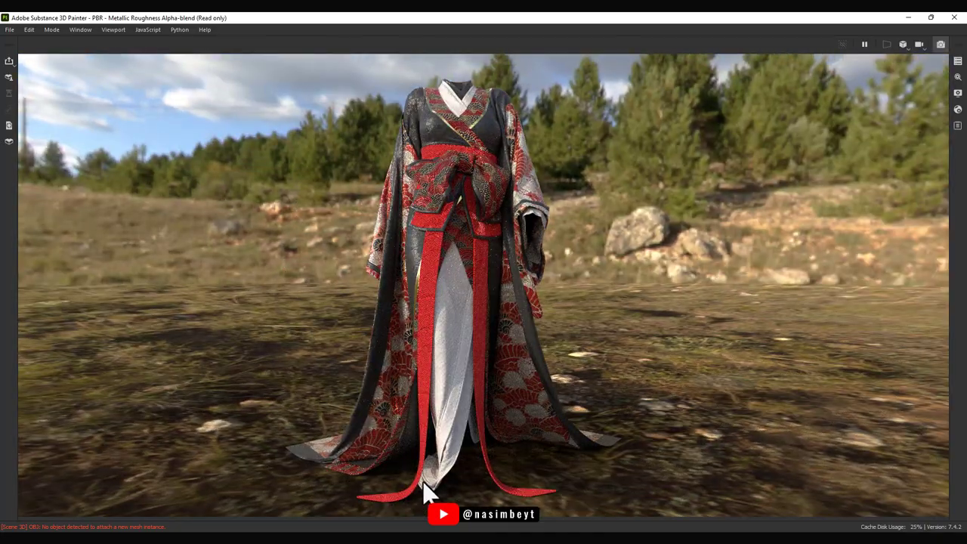
pyautogui.moveTo(422, 481)
pyautogui.keyDown('alt'); pyautogui.mouseDown()
pyautogui.moveTo(564, 491)
pyautogui.moveTo(465, 469)
pyautogui.moveTo(680, 490)
pyautogui.moveTo(560, 464)
pyautogui.mouseUp(); pyautogui.keyUp('alt')
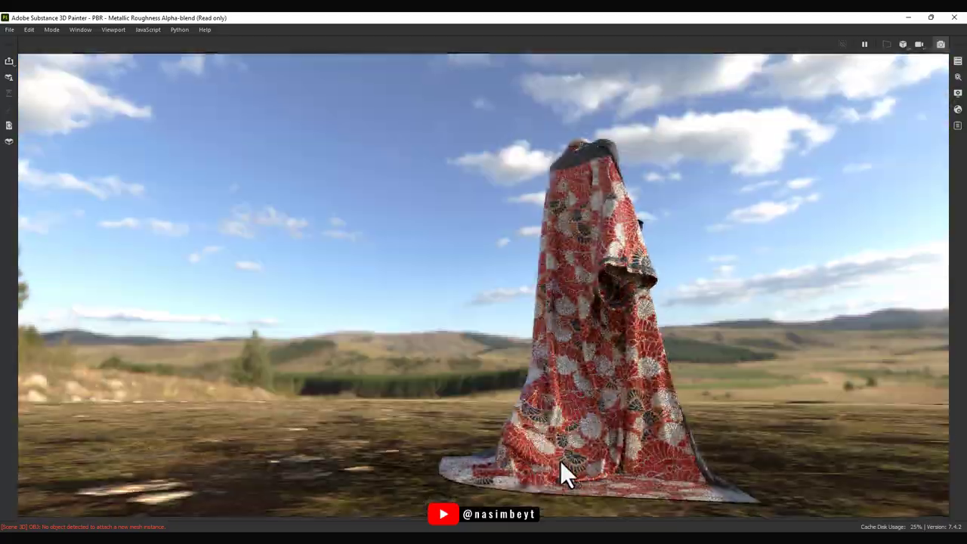
pyautogui.keyDown('shift'); pyautogui.moveTo(560, 460); pyautogui.dragTo(760, 475, button='right'); pyautogui.keyUp('shift')
pyautogui.moveTo(617, 448)
pyautogui.keyDown('alt'); pyautogui.mouseDown()
pyautogui.moveTo(647, 454)
pyautogui.moveTo(596, 416)
pyautogui.moveTo(634, 423)
pyautogui.mouseUp(); pyautogui.keyUp('alt')
pyautogui.moveTo(635, 423)
pyautogui.keyDown('alt'); pyautogui.mouseDown(button='right')
pyautogui.moveTo(657, 302)
pyautogui.moveTo(711, 396)
pyautogui.moveTo(744, 407)
pyautogui.mouseUp(button='right'); pyautogui.keyUp('alt')
pyautogui.keyDown('alt'); pyautogui.moveTo(744, 407); pyautogui.dragTo(683, 394); pyautogui.keyUp('alt')
pyautogui.keyDown('alt'); pyautogui.moveTo(682, 394); pyautogui.dragTo(725, 306, button='right'); pyautogui.keyUp('alt')
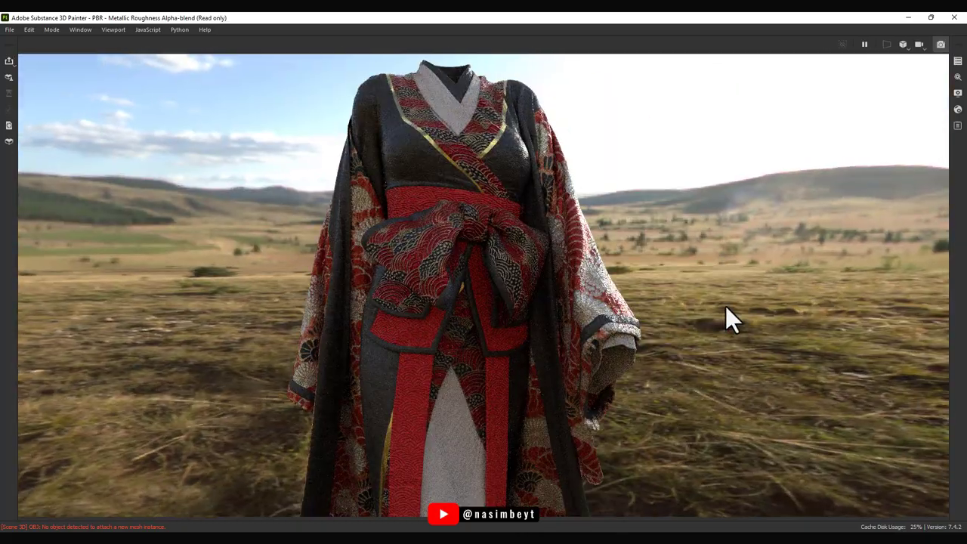
# Return to the painting layout and bring up the shader settings' preset list.
pyautogui.press('Tab')
pyautogui.click(957, 110)
pyautogui.click(847, 139)
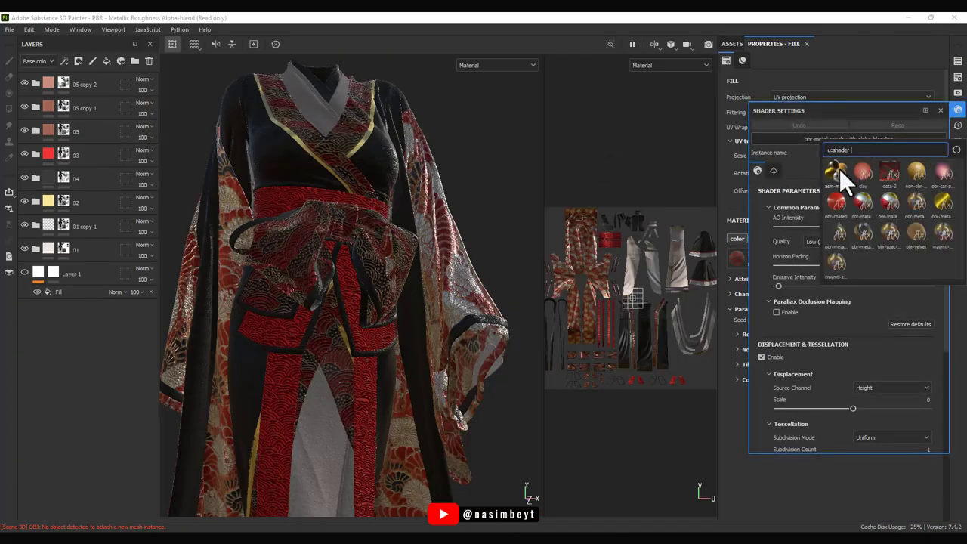
pyautogui.moveTo(836, 172)
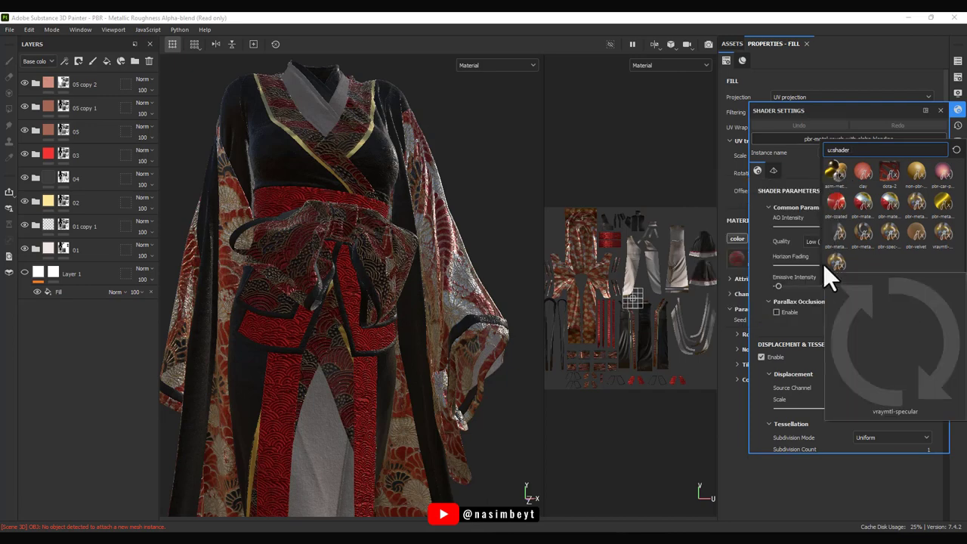
# Apply the asm-metal-rough shader and check it in the rendered outdoor preview.
pyautogui.click(840, 169)
pyautogui.press('F10')
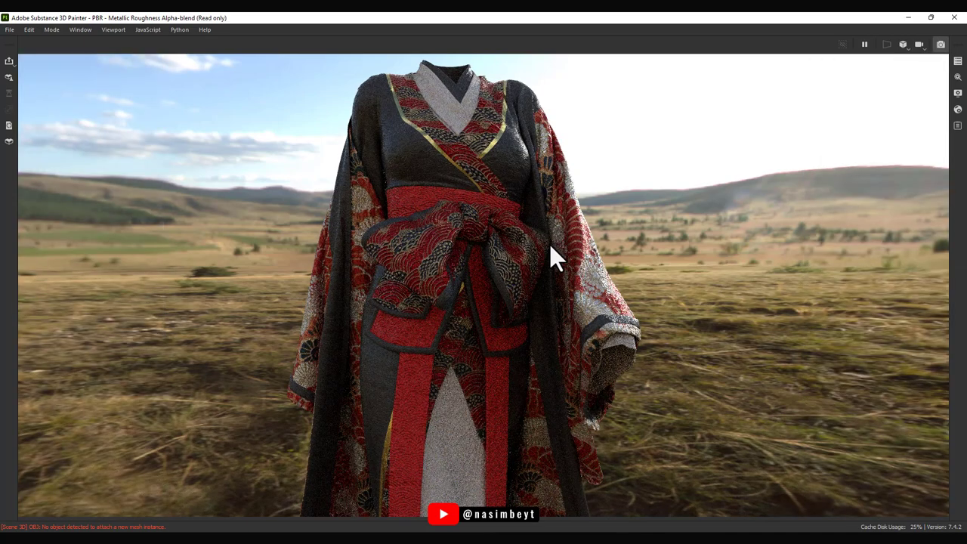
pyautogui.keyDown('shift'); pyautogui.moveTo(475, 269); pyautogui.dragTo(505, 271, button='right'); pyautogui.keyUp('shift')
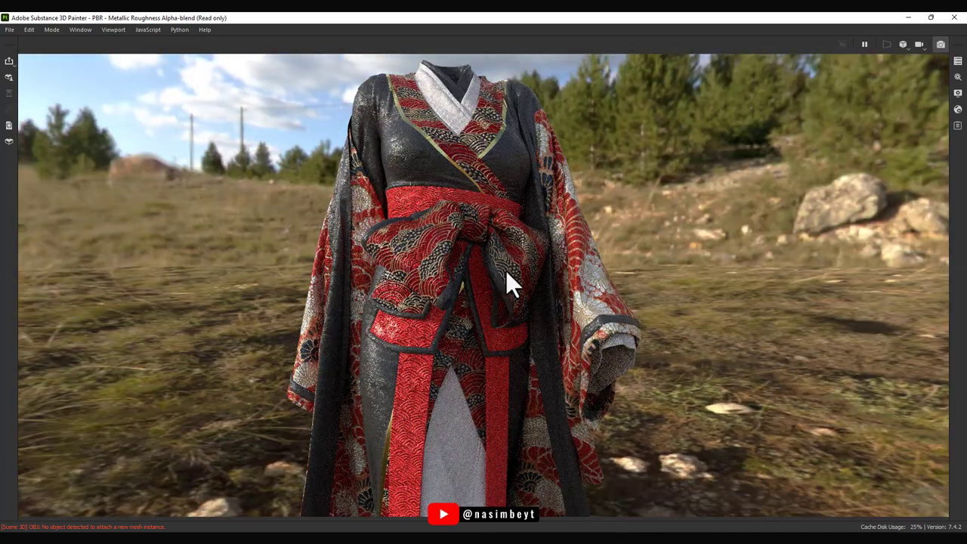
pyautogui.click(51, 30)
pyautogui.click(67, 52)
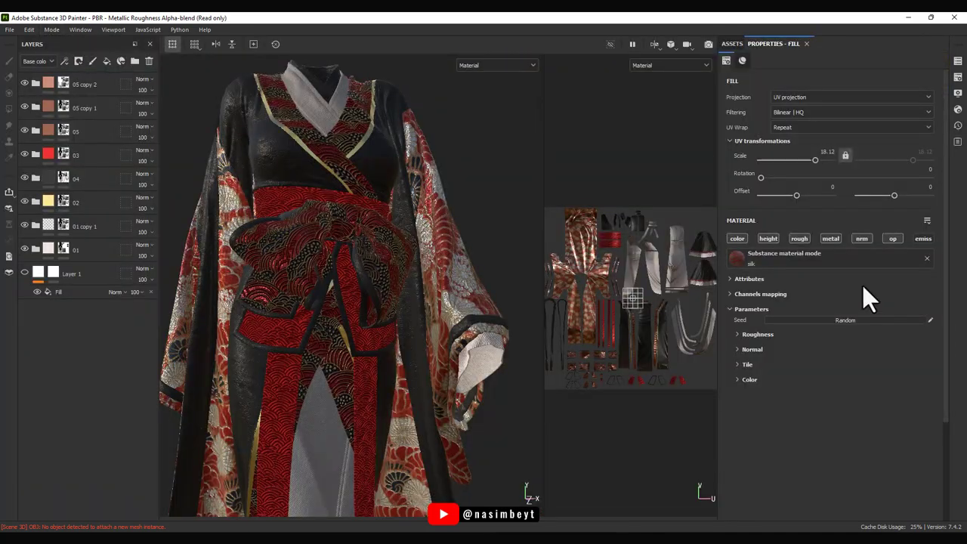
# Lower folder 04's silk roughness intensity to 0.1, leaving its height detail off.
pyautogui.click(35, 178)
pyautogui.click(65, 234)
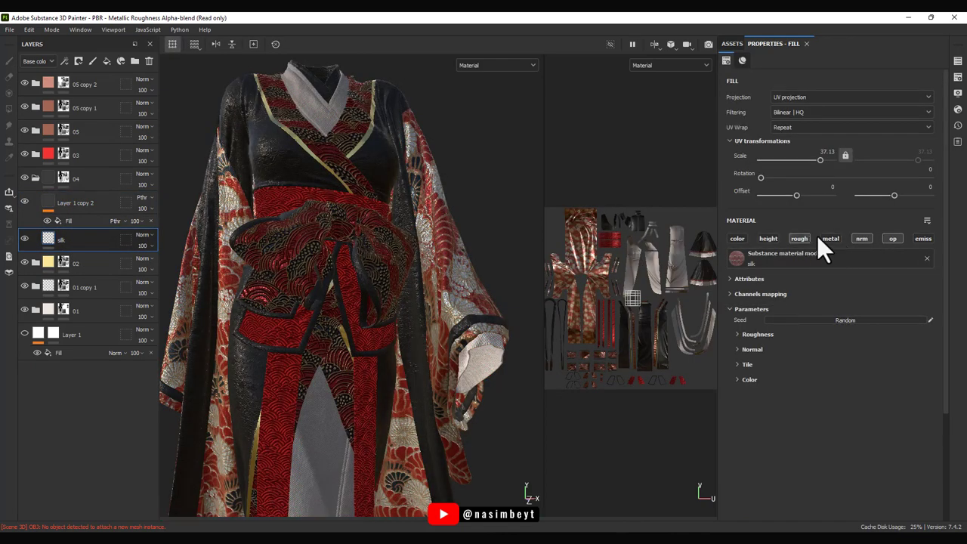
pyautogui.click(738, 334)
pyautogui.click(737, 368)
pyautogui.moveTo(902, 354)
pyautogui.mouseDown()
pyautogui.moveTo(751, 354)
pyautogui.moveTo(764, 355)
pyautogui.mouseUp()
pyautogui.click(732, 294)
pyautogui.click(732, 296)
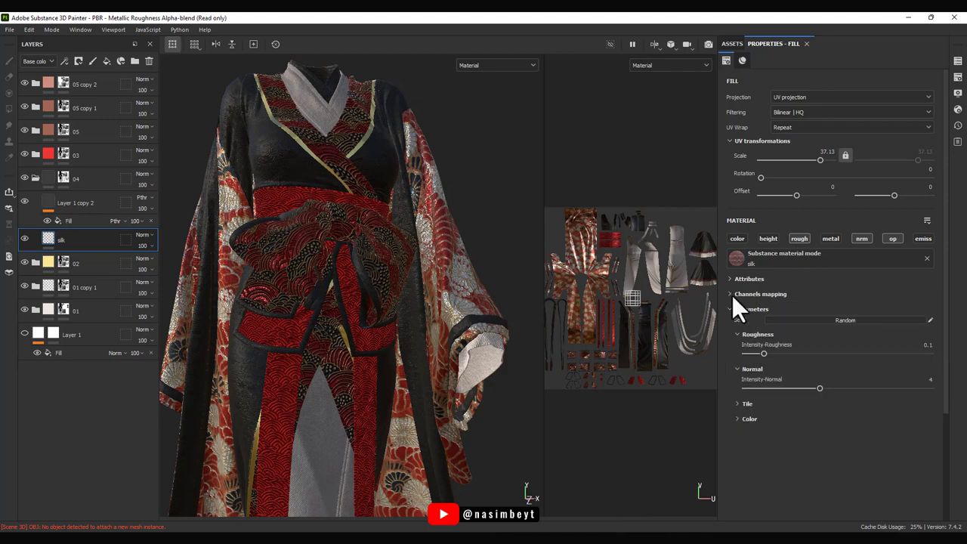
pyautogui.click(772, 238)
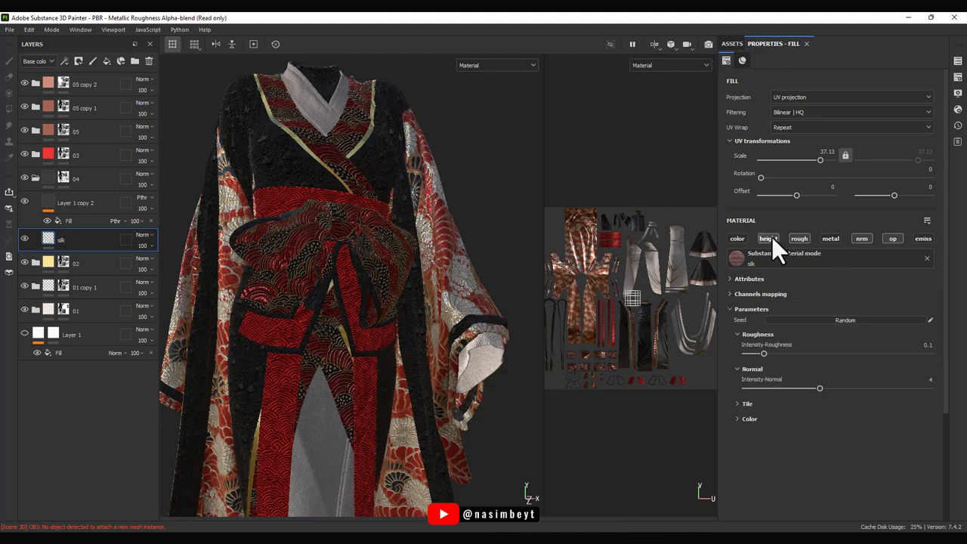
pyautogui.click(770, 238)
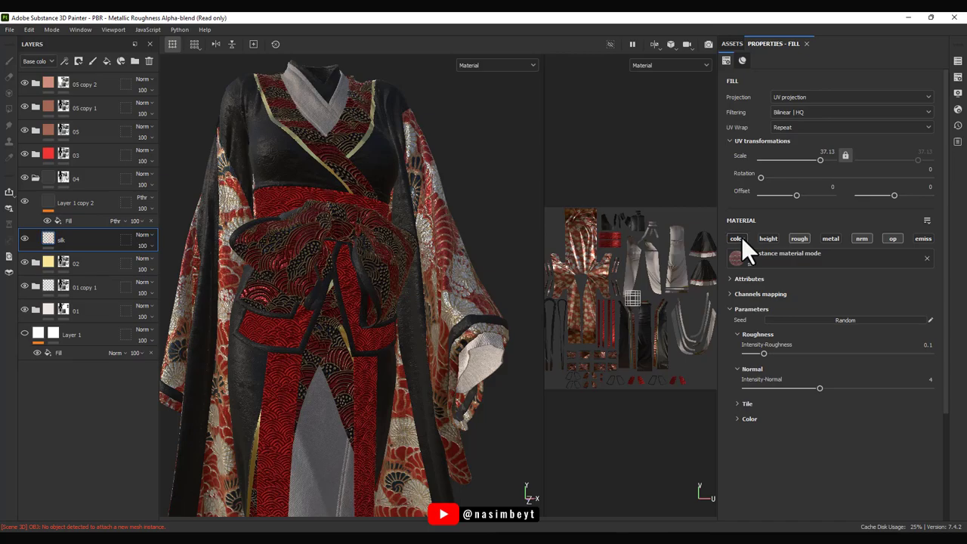
# View the render briefly, then return to Painting mode and select Layer 1 copy 2's fill.
pyautogui.press('Tab')
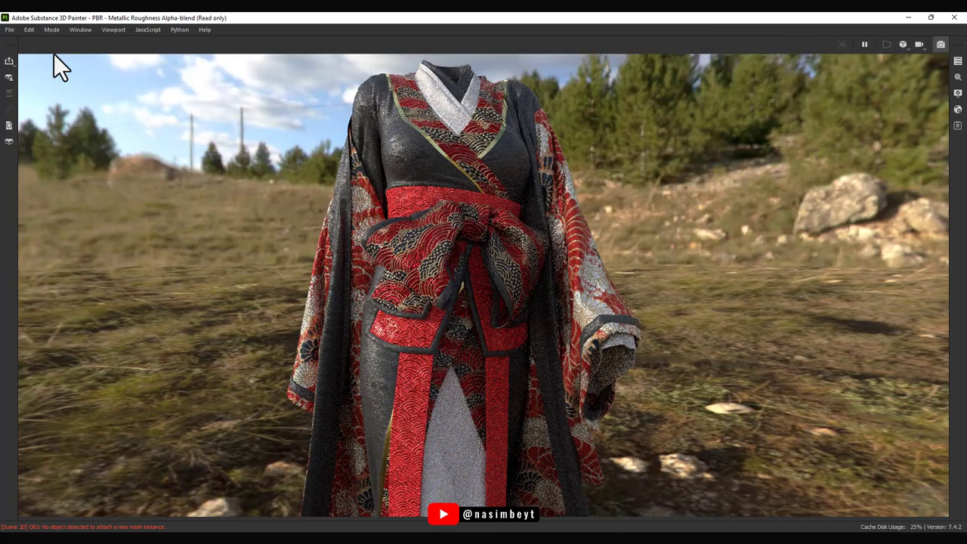
pyautogui.keyDown('shift'); pyautogui.moveTo(424, 324); pyautogui.dragTo(469, 327, button='right'); pyautogui.keyUp('shift')
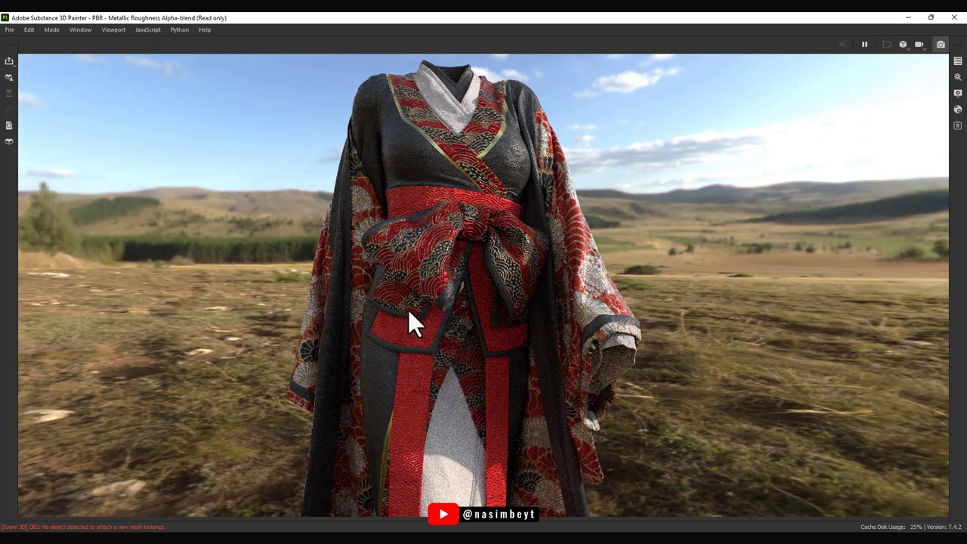
pyautogui.click(51, 30)
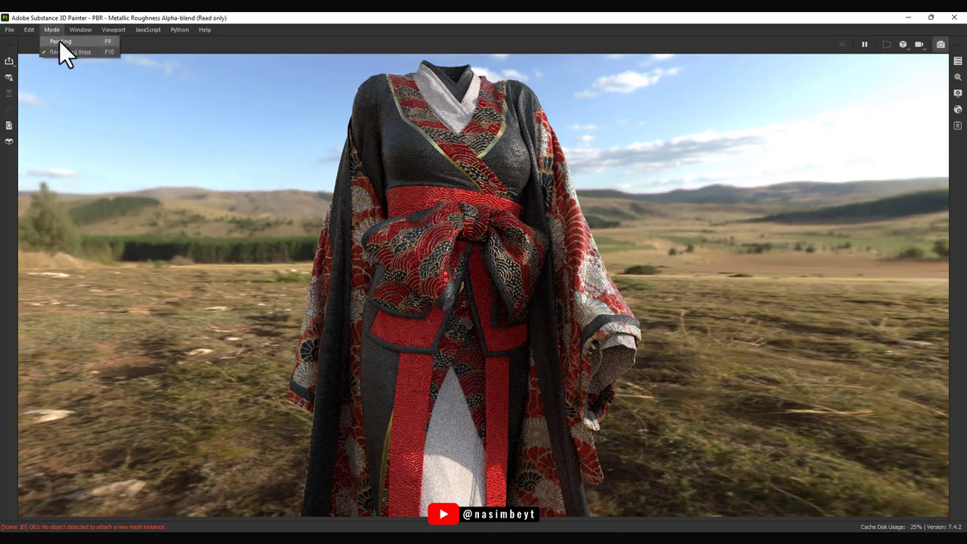
pyautogui.click(59, 40)
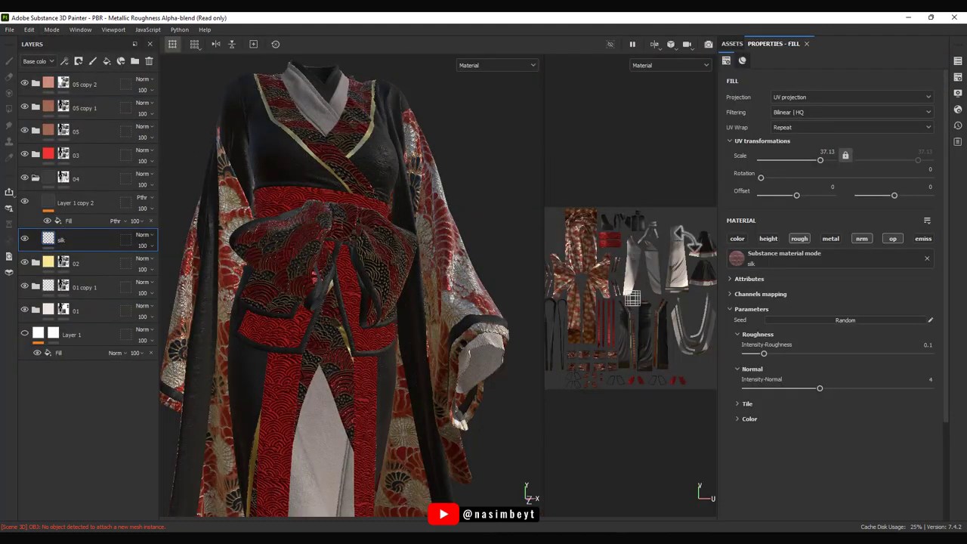
pyautogui.click(69, 220)
pyautogui.click(846, 474)
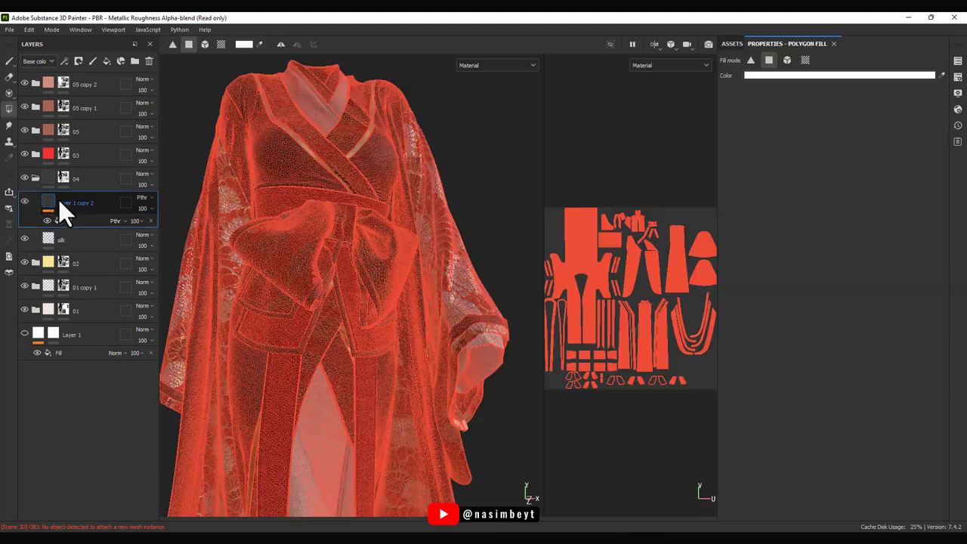
# Give the Layer 1 copy 2 fill base colour 050505 and roughness 0.6227, with both channels enabled.
pyautogui.click(738, 239)
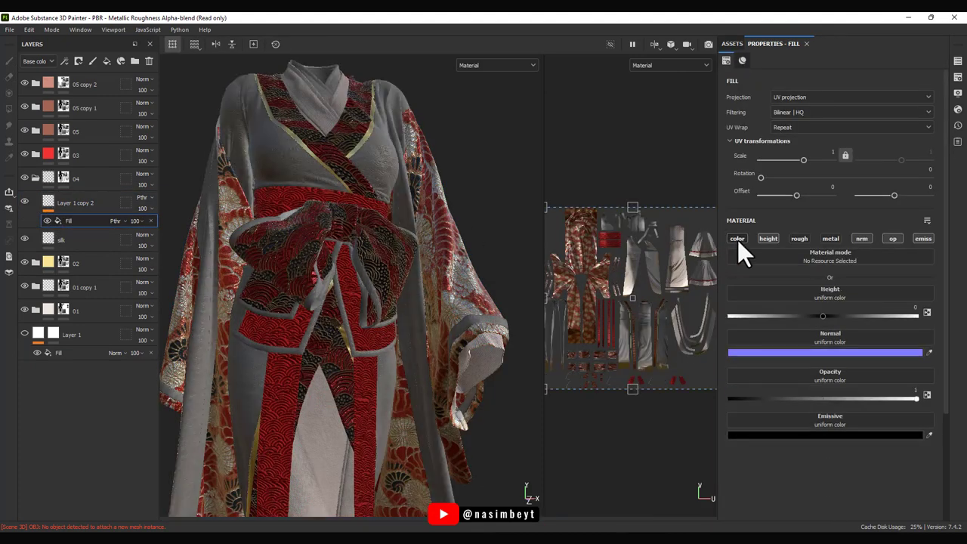
pyautogui.click(77, 241)
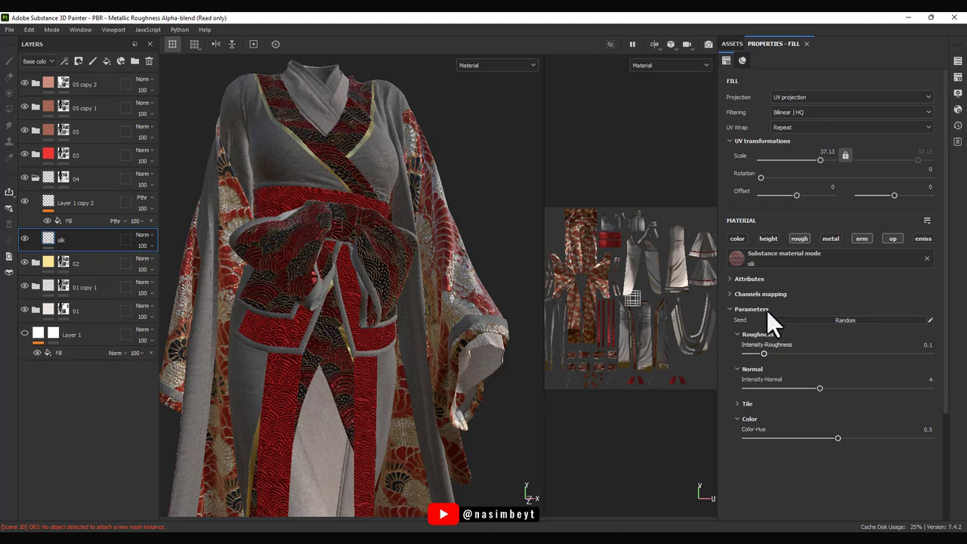
pyautogui.click(68, 221)
pyautogui.click(738, 239)
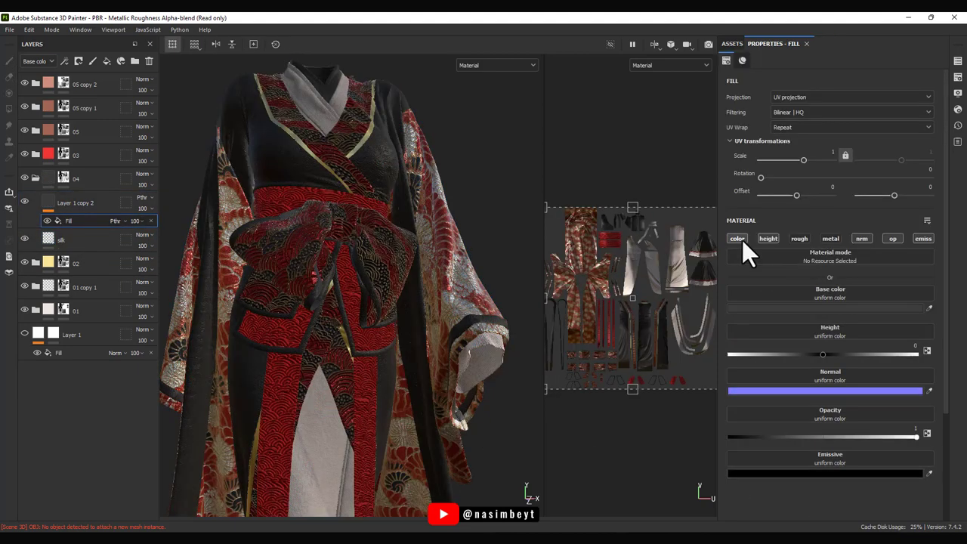
pyautogui.click(791, 308)
pyautogui.moveTo(805, 325); pyautogui.dragTo(797, 375)
pyautogui.press('Return')
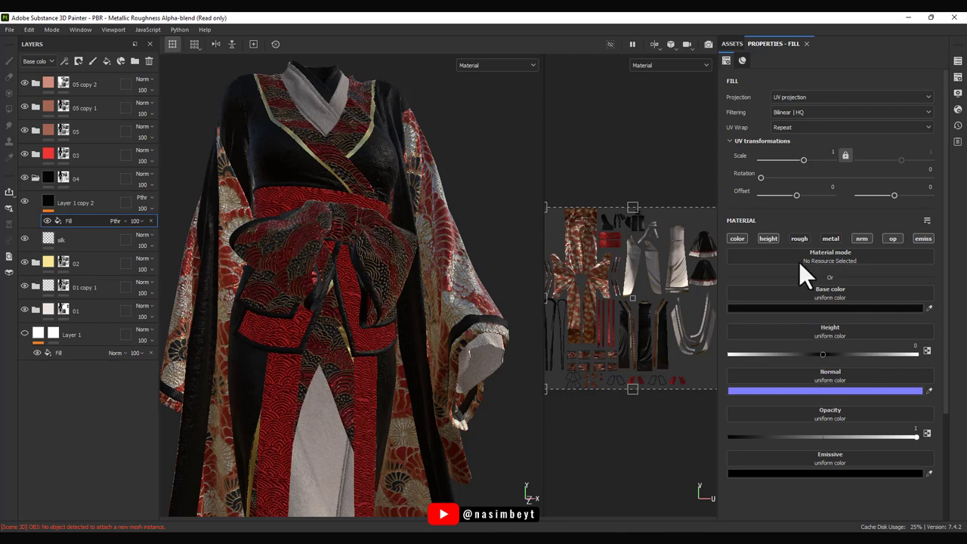
pyautogui.click(801, 240)
pyautogui.moveTo(786, 399)
pyautogui.mouseDown()
pyautogui.moveTo(854, 401)
pyautogui.moveTo(845, 399)
pyautogui.mouseUp()
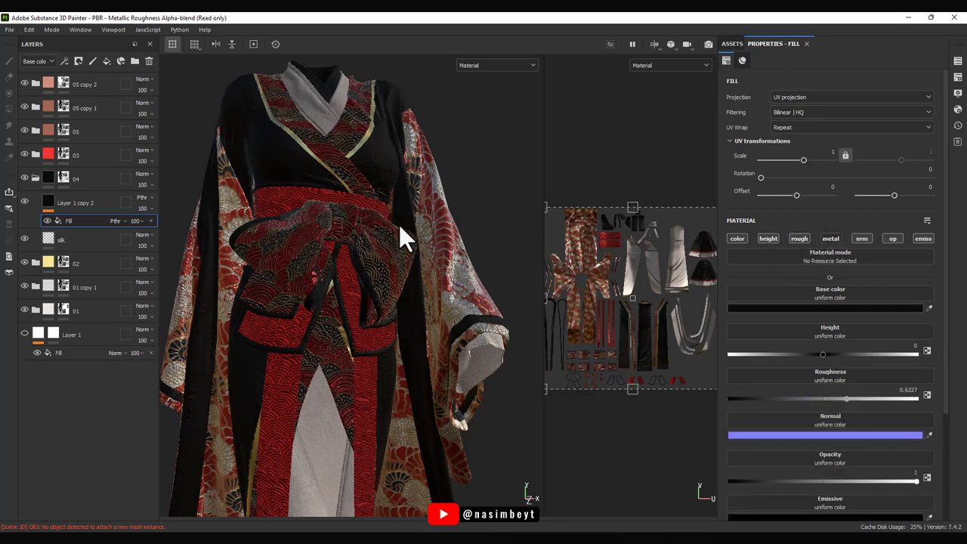
# Inspect the black fill in the Iray outdoor render among trees and hills, then return to Painting mode.
pyautogui.press('F10')
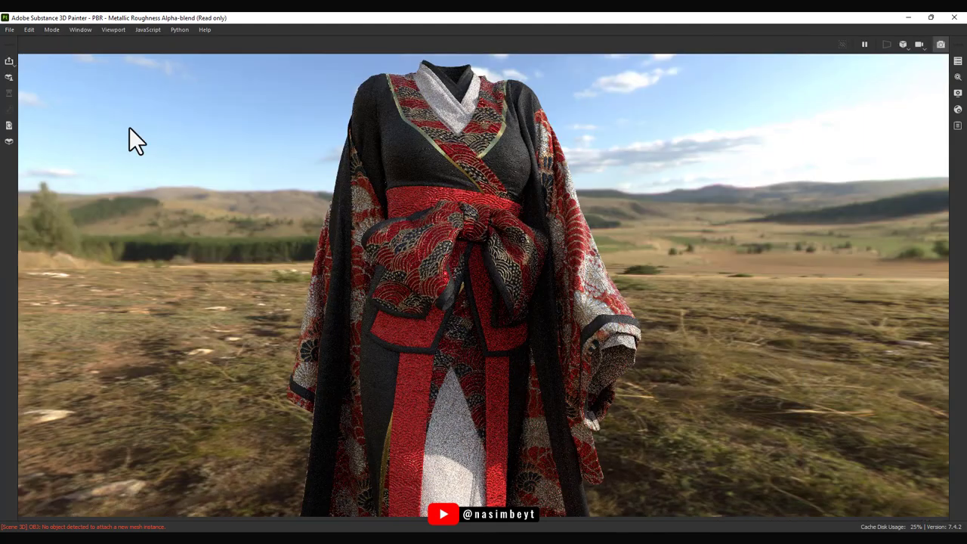
pyautogui.scroll(-3, 487, 372)
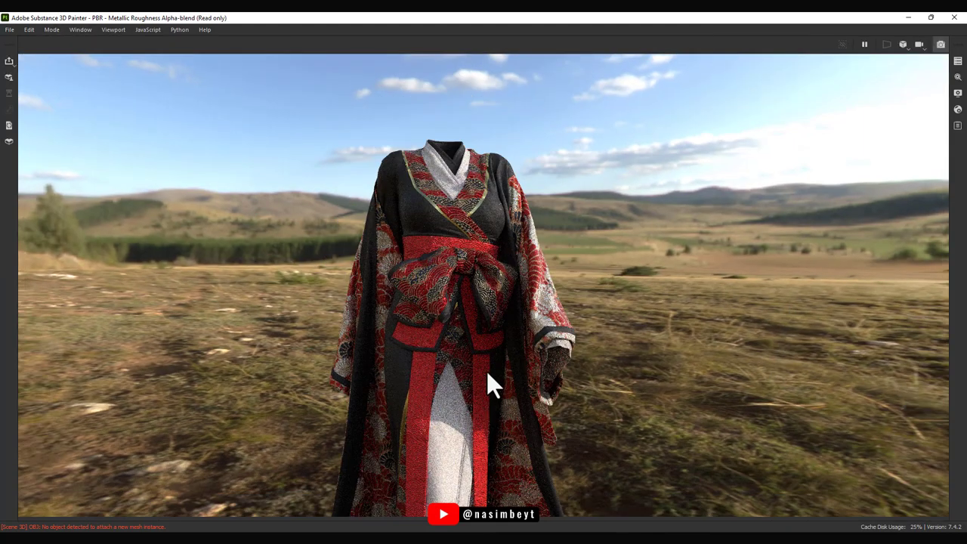
pyautogui.scroll(4, 496, 395)
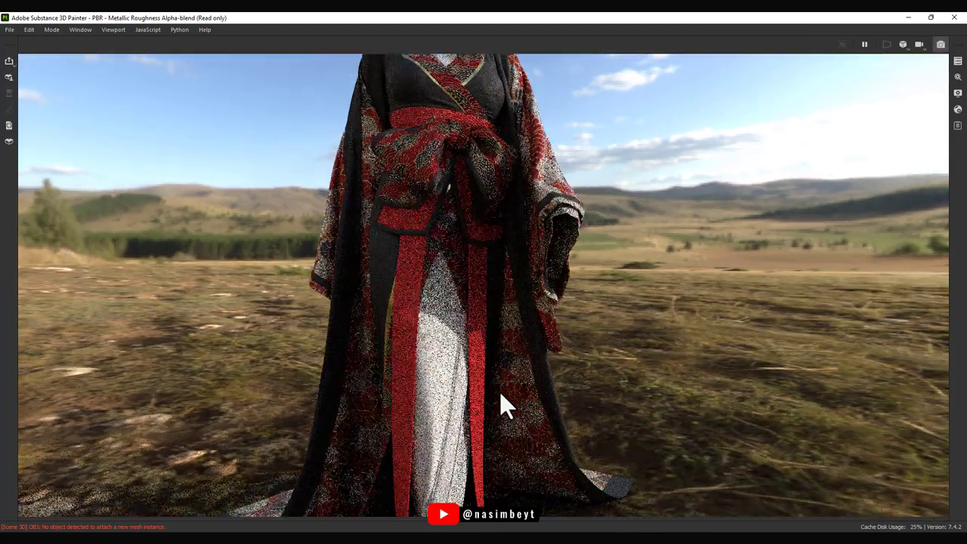
pyautogui.scroll(-3, 500, 392)
pyautogui.scroll(1, 520, 413)
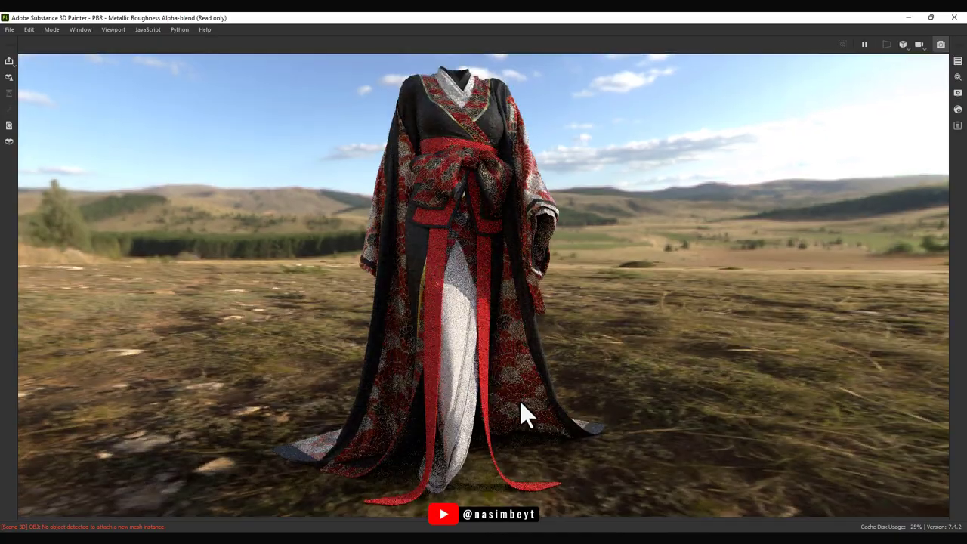
pyautogui.keyDown('shift'); pyautogui.moveTo(520, 413); pyautogui.dragTo(505, 393, button='right'); pyautogui.keyUp('shift')
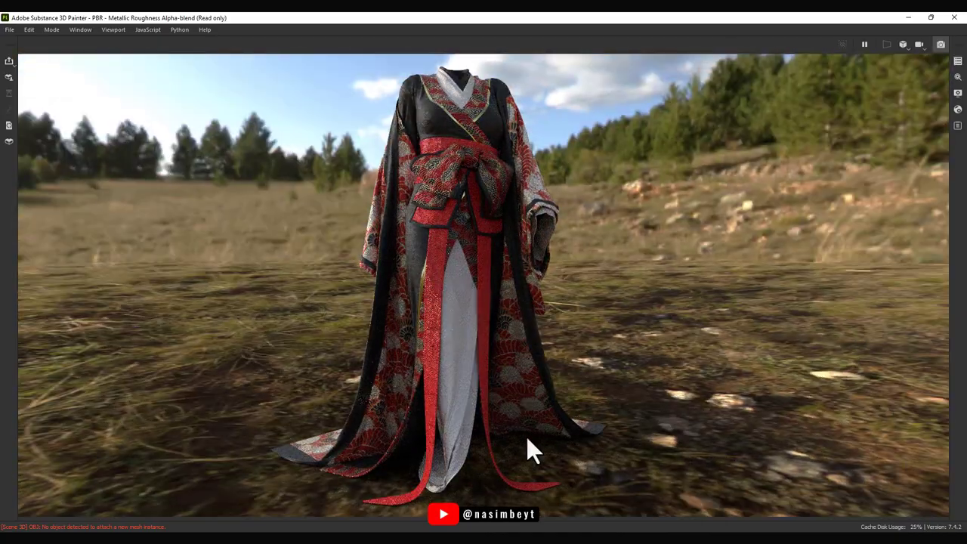
pyautogui.keyDown('shift'); pyautogui.moveTo(527, 437); pyautogui.dragTo(535, 436, button='right'); pyautogui.keyUp('shift')
pyautogui.moveTo(558, 453)
pyautogui.keyDown('alt'); pyautogui.mouseDown()
pyautogui.moveTo(509, 447)
pyautogui.moveTo(507, 456)
pyautogui.moveTo(527, 423)
pyautogui.mouseUp(); pyautogui.keyUp('alt')
pyautogui.moveTo(527, 423)
pyautogui.keyDown('shift'); pyautogui.mouseDown(button='right')
pyautogui.moveTo(570, 421)
pyautogui.moveTo(441, 353)
pyautogui.mouseUp(button='right'); pyautogui.keyUp('shift')
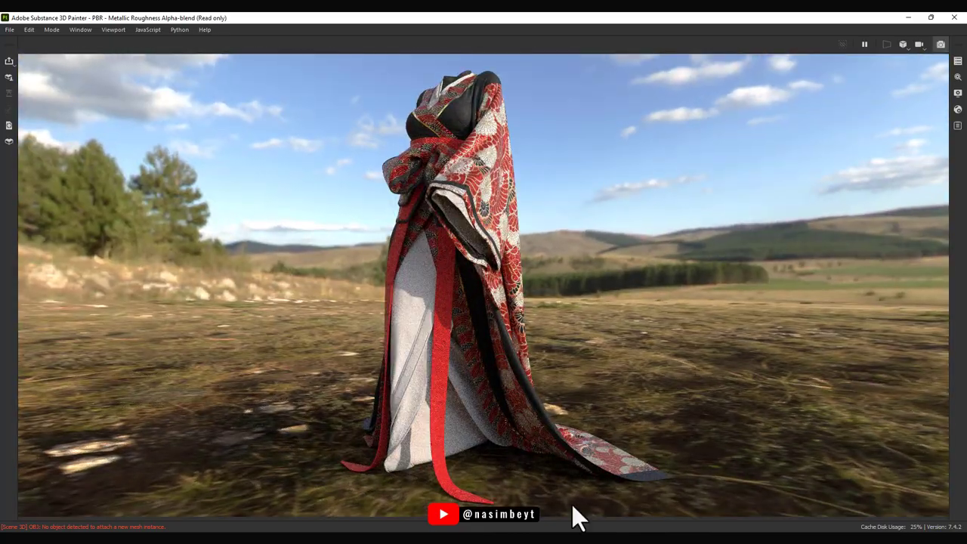
pyautogui.click(51, 30)
pyautogui.click(64, 41)
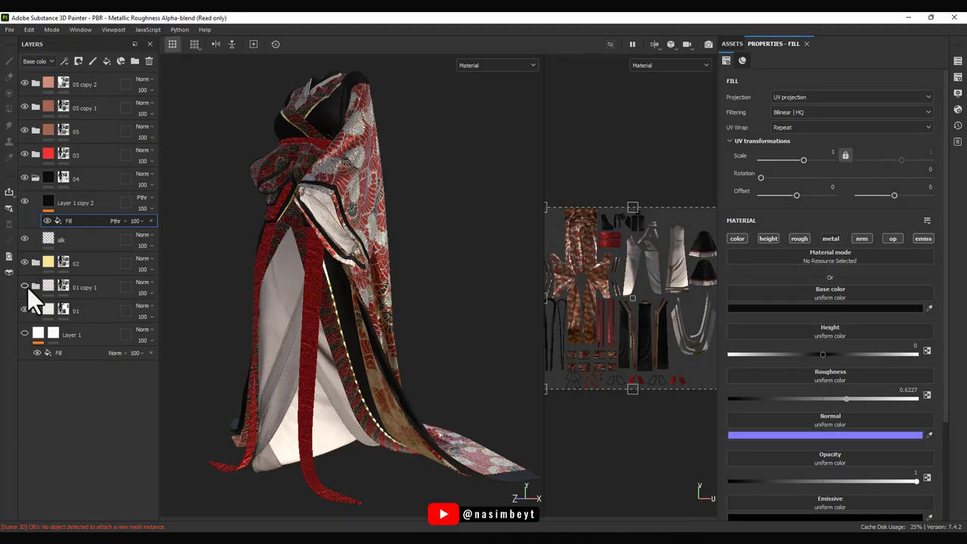
# Open folder 01 copy 1 and inspect the Fabric Soft Denim layer's visibility and parameters.
pyautogui.hotkey('ctrl', 'v')
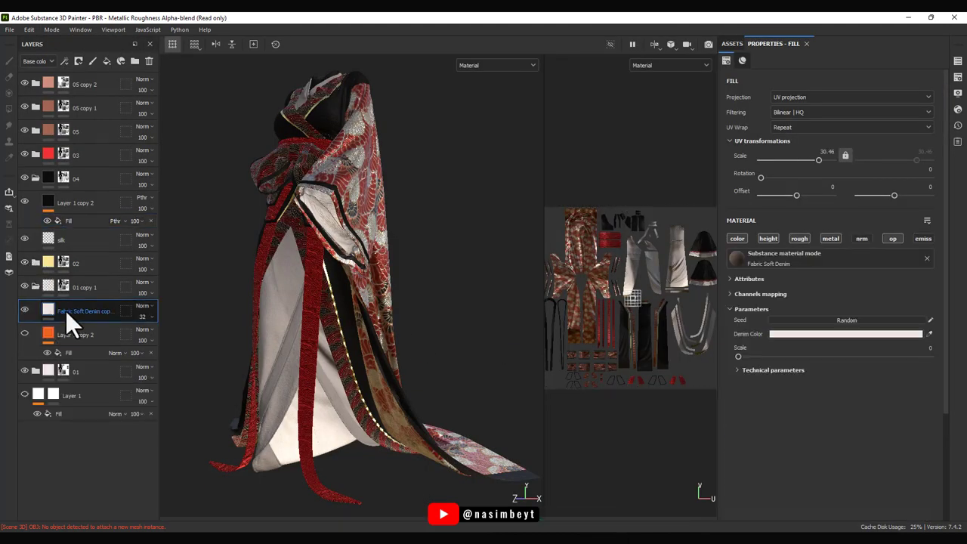
pyautogui.click(25, 310)
pyautogui.click(24, 309)
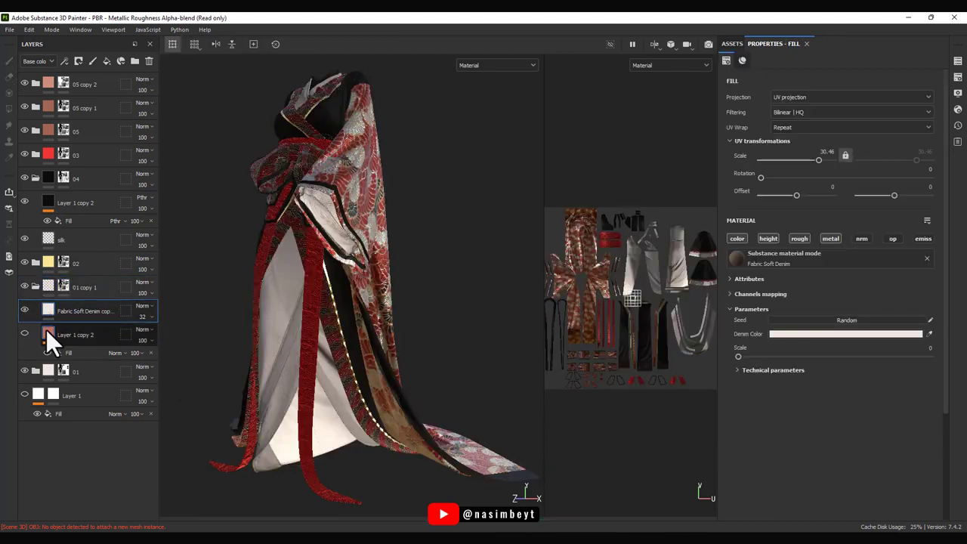
pyautogui.click(743, 370)
pyautogui.scroll(-1, 808, 434)
pyautogui.scroll(-1, 785, 378)
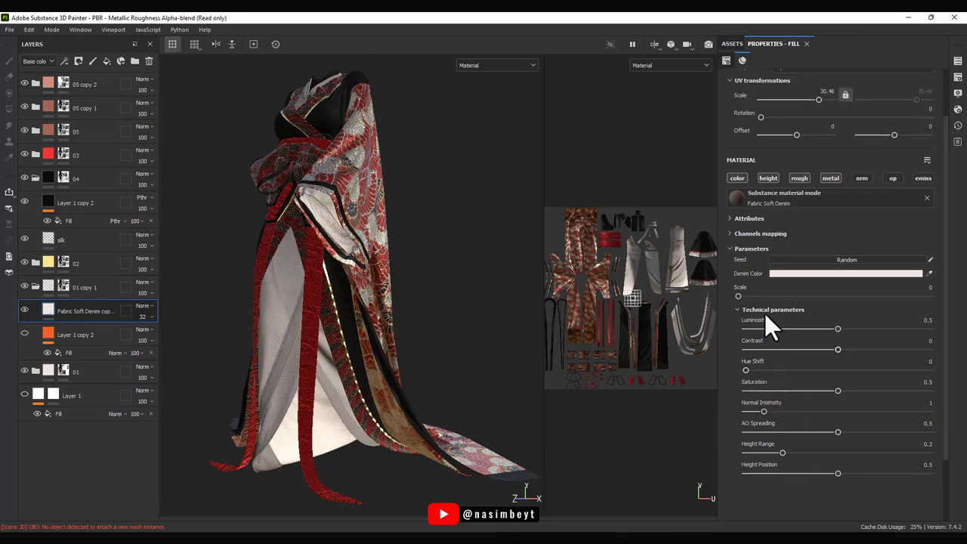
pyautogui.click(730, 219)
pyautogui.click(731, 219)
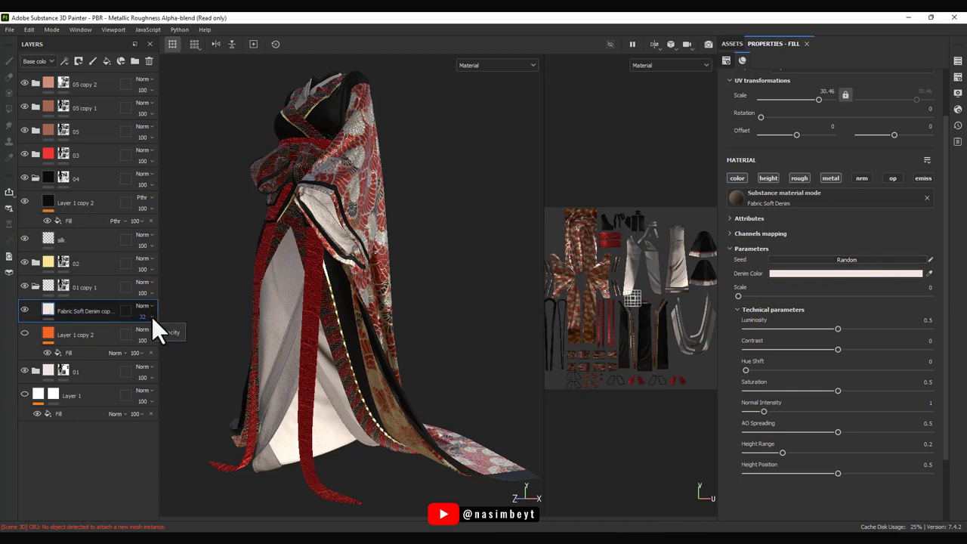
# Set the denim layer to Passthrough at 20 opacity and folder 01 copy 1 to 36 opacity.
pyautogui.hotkey('ctrl', 'z')
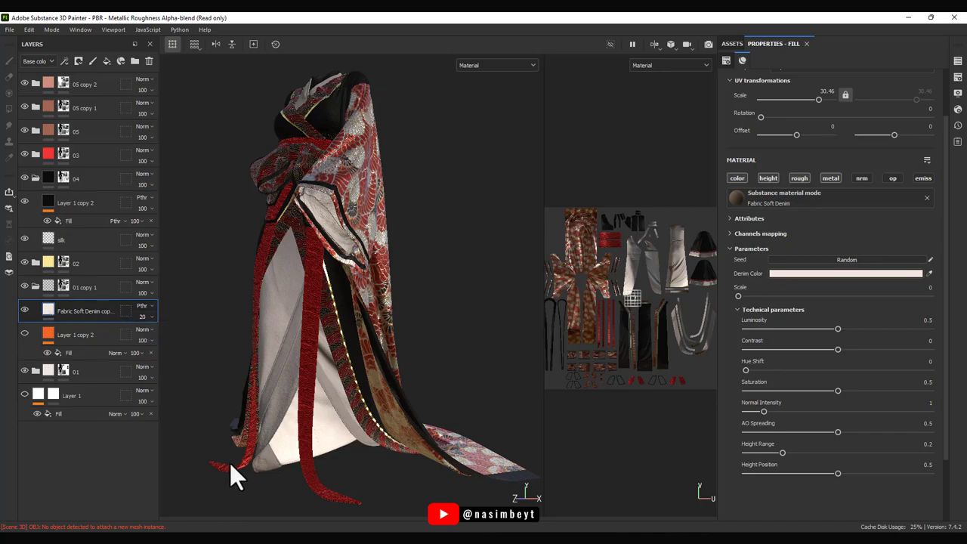
pyautogui.keyDown('alt'); pyautogui.moveTo(231, 476); pyautogui.dragTo(263, 469); pyautogui.keyUp('alt')
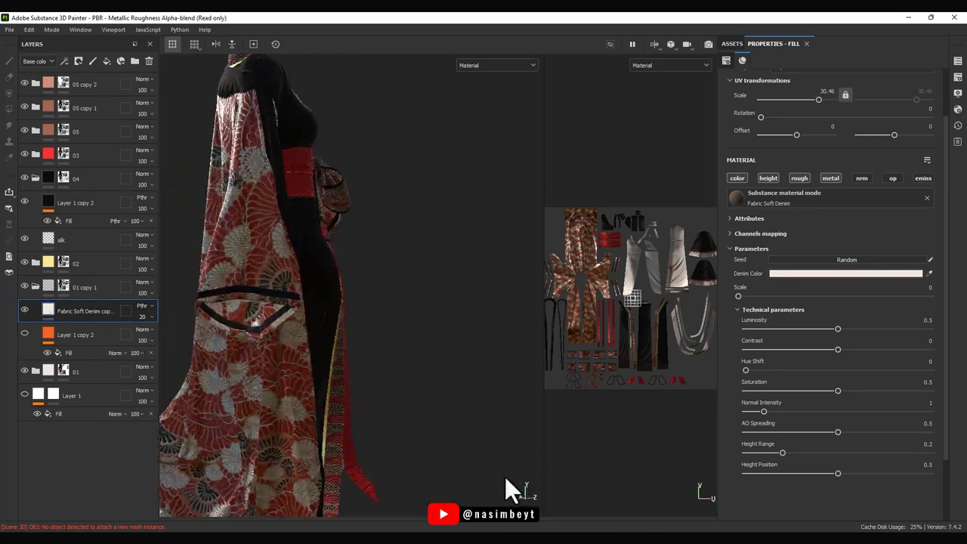
pyautogui.keyDown('shift'); pyautogui.moveTo(263, 470); pyautogui.dragTo(480, 470, button='right'); pyautogui.keyUp('shift')
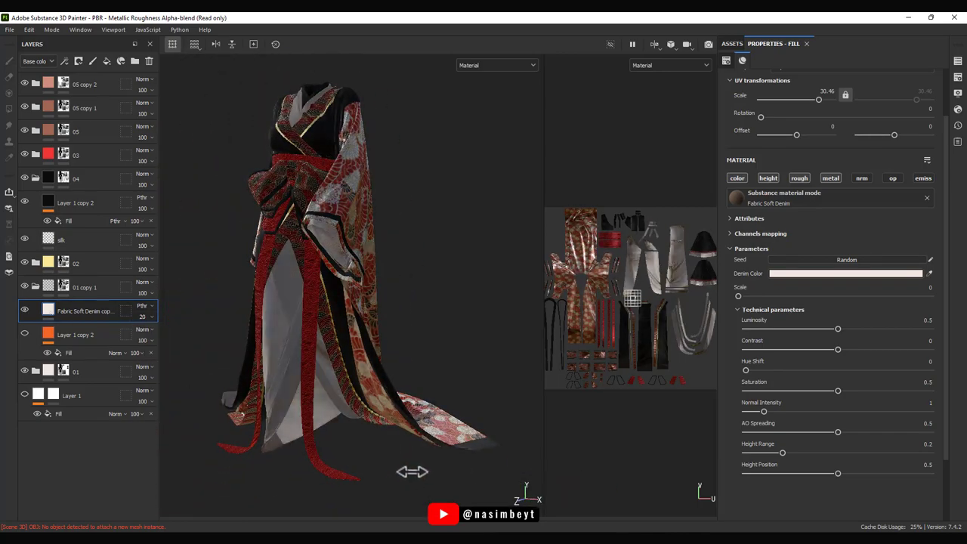
pyautogui.keyDown('alt'); pyautogui.moveTo(400, 475); pyautogui.dragTo(395, 494); pyautogui.keyUp('alt')
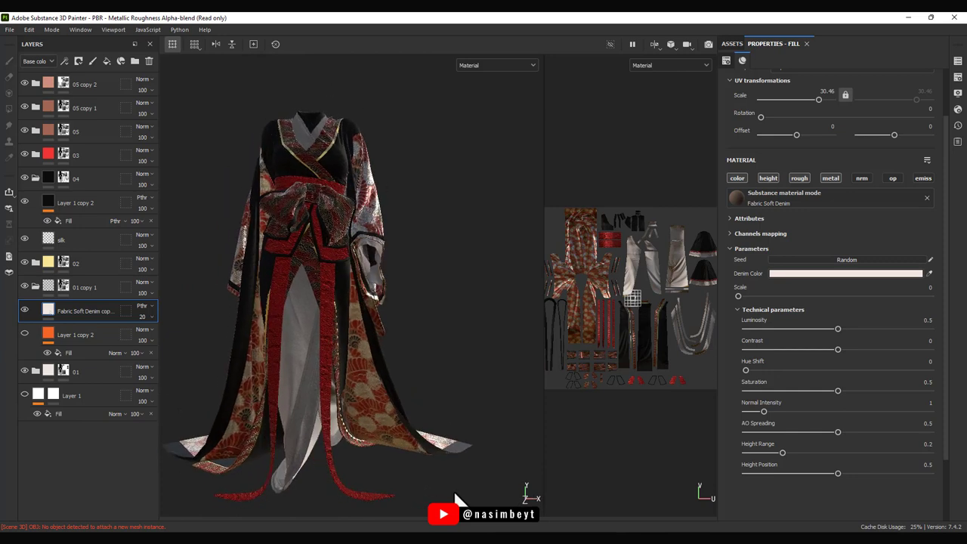
pyautogui.keyDown('alt'); pyautogui.moveTo(394, 494); pyautogui.dragTo(417, 486, button='middle'); pyautogui.keyUp('alt')
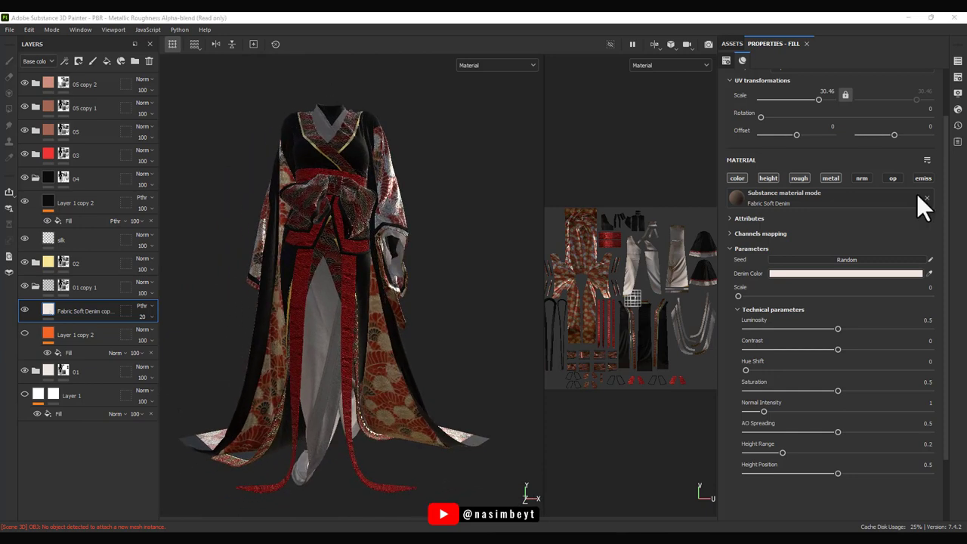
pyautogui.click(166, 313)
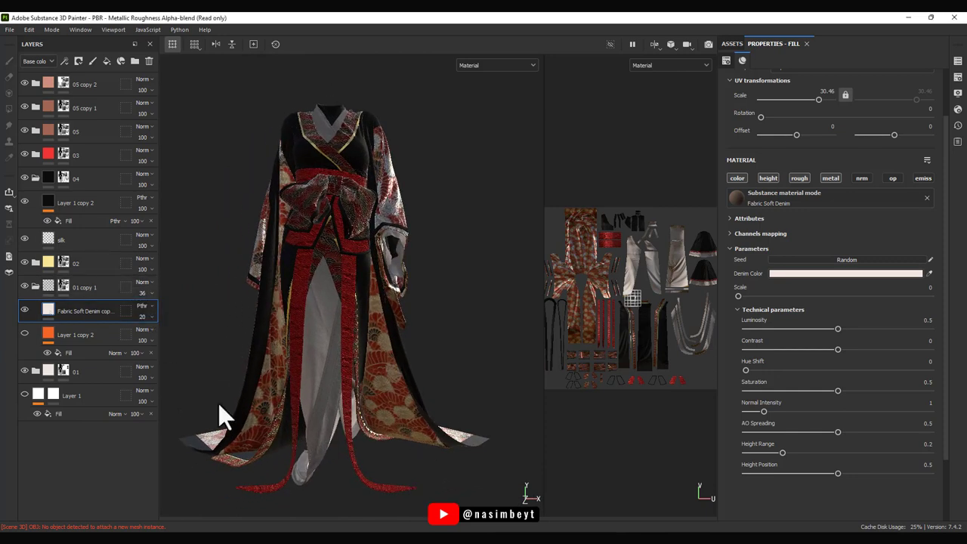
pyautogui.click(37, 178)
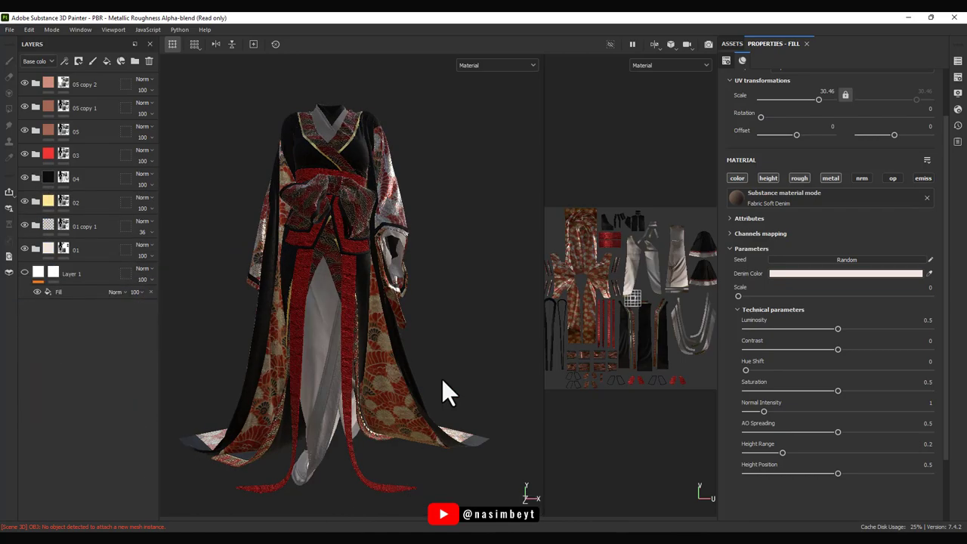
# Switch to Rendering (Iray) mode and orbit and zoom around the black-and-red silk kimono.
pyautogui.click(57, 33)
pyautogui.click(58, 54)
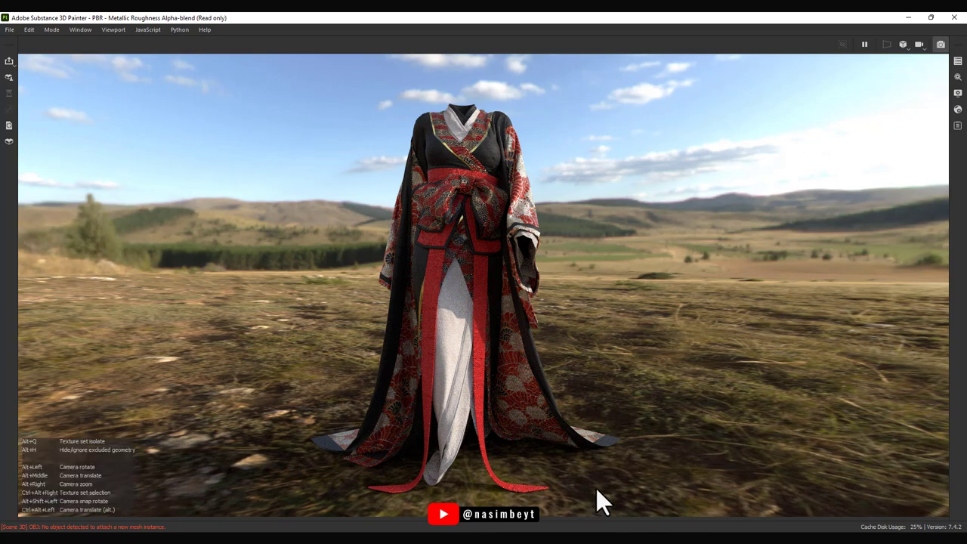
pyautogui.moveTo(596, 488)
pyautogui.keyDown('alt'); pyautogui.mouseDown()
pyautogui.moveTo(516, 482)
pyautogui.moveTo(643, 486)
pyautogui.moveTo(555, 279)
pyautogui.mouseUp(); pyautogui.keyUp('alt')
pyautogui.scroll(3, 643, 485)
pyautogui.scroll(2, 555, 280)
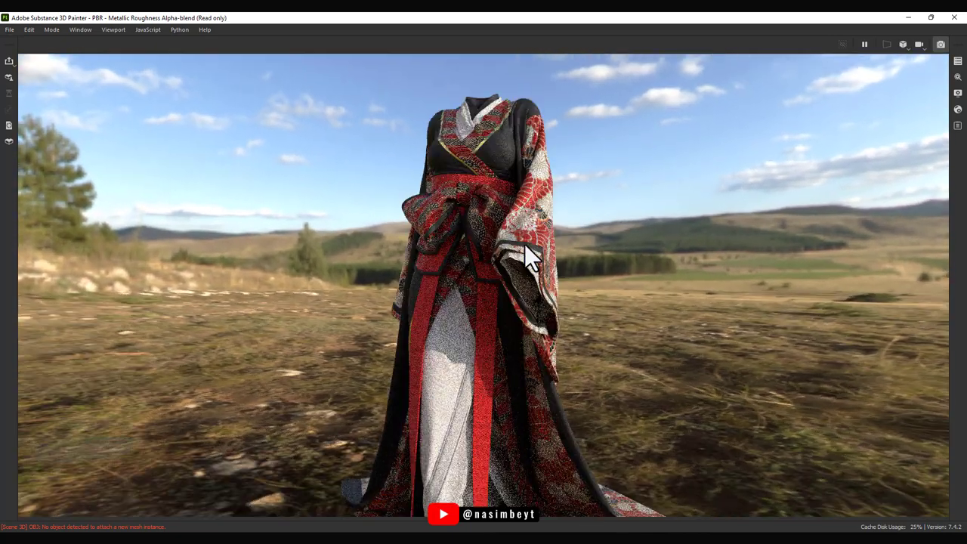
pyautogui.scroll(2, 525, 245)
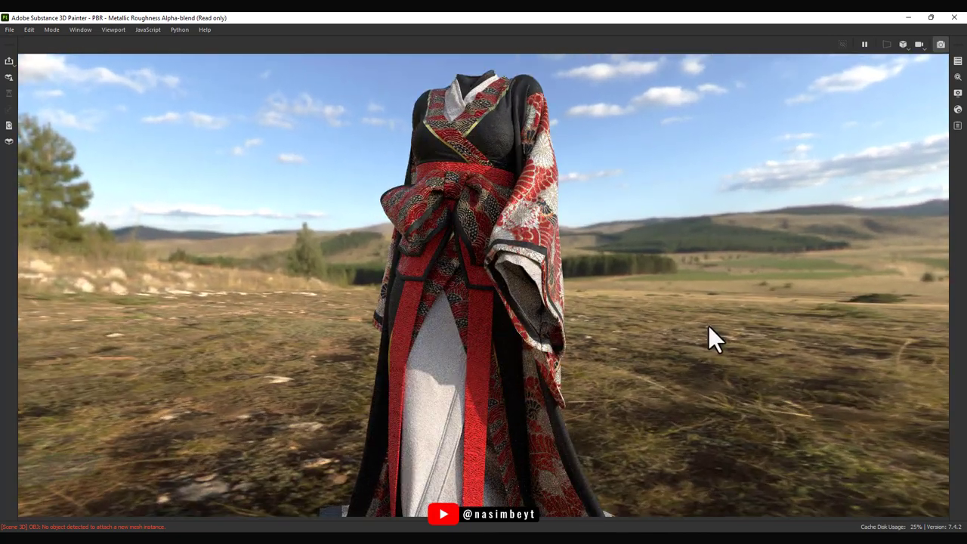
pyautogui.moveTo(707, 327)
pyautogui.keyDown('alt'); pyautogui.mouseDown()
pyautogui.moveTo(688, 302)
pyautogui.moveTo(708, 392)
pyautogui.moveTo(691, 391)
pyautogui.moveTo(699, 400)
pyautogui.moveTo(651, 389)
pyautogui.moveTo(663, 387)
pyautogui.moveTo(634, 371)
pyautogui.mouseUp(); pyautogui.keyUp('alt')
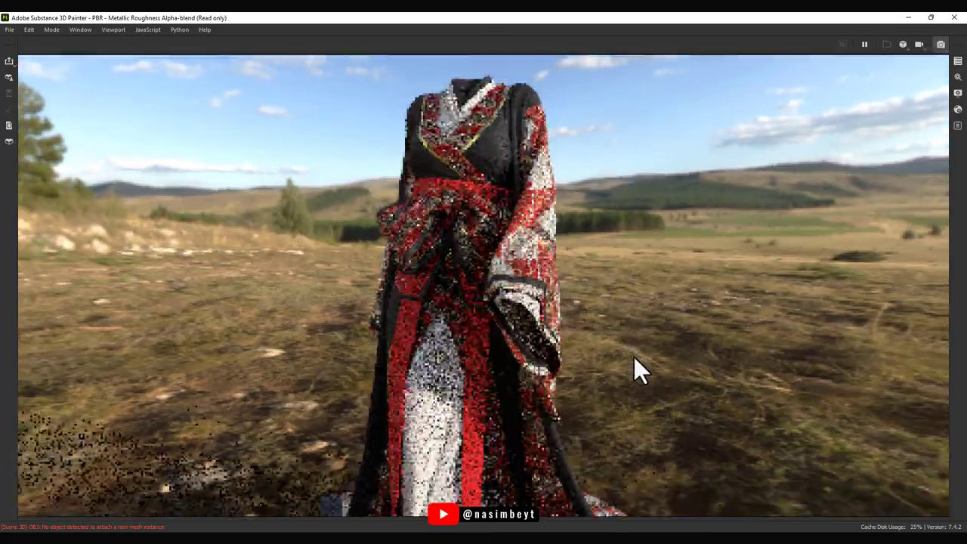